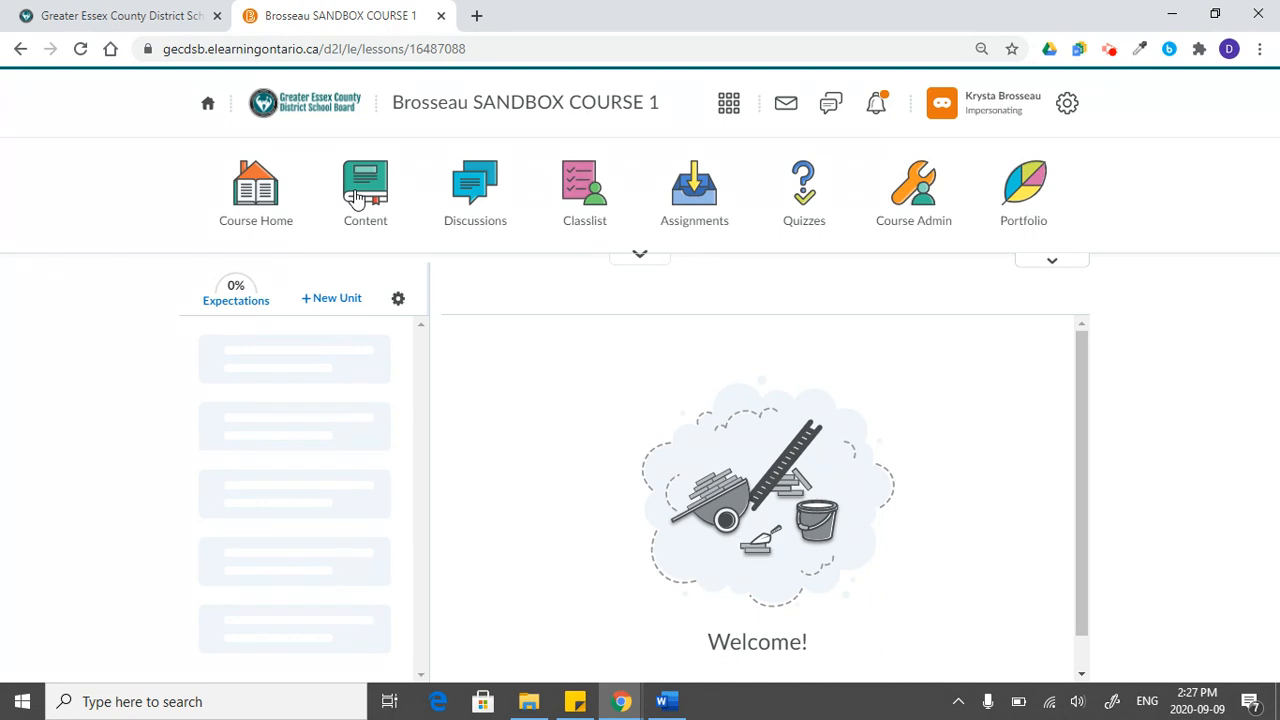
- Create a unit named "Unit 1 - Safety" and make it visible to students
click(330, 302)
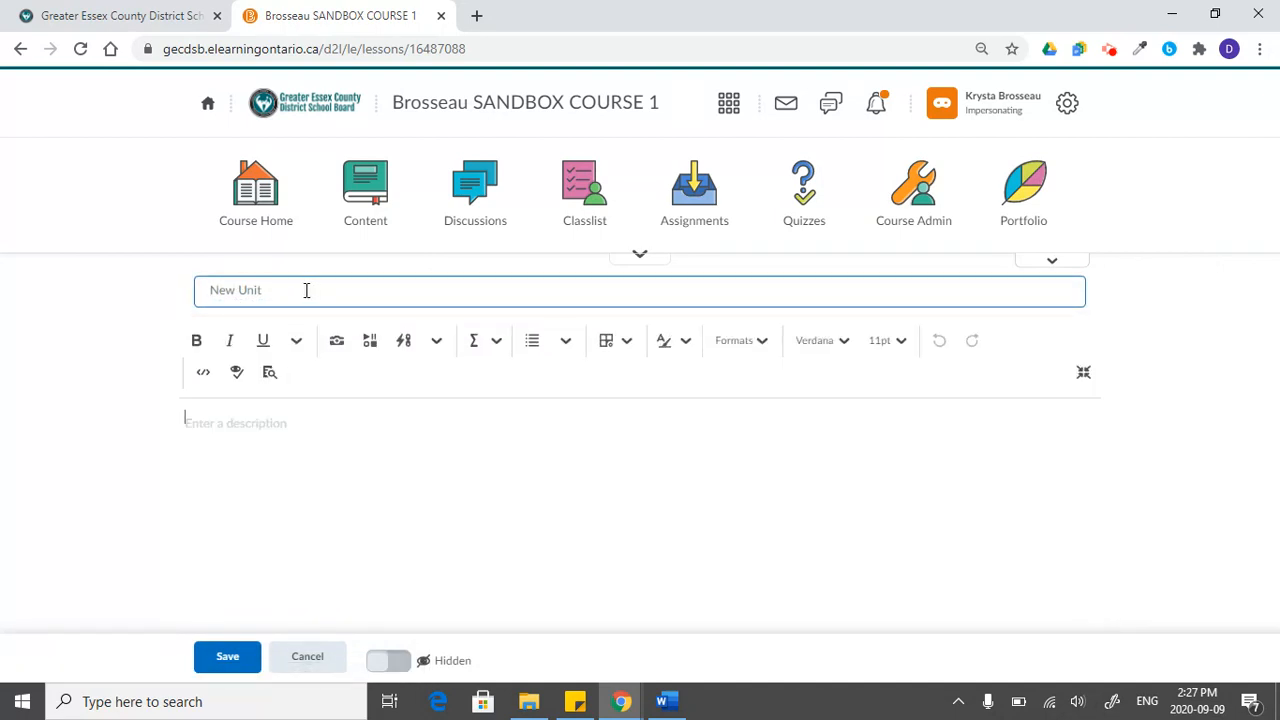
triple_click(306, 290)
text(Unit 1 - Safety)
click(224, 657)
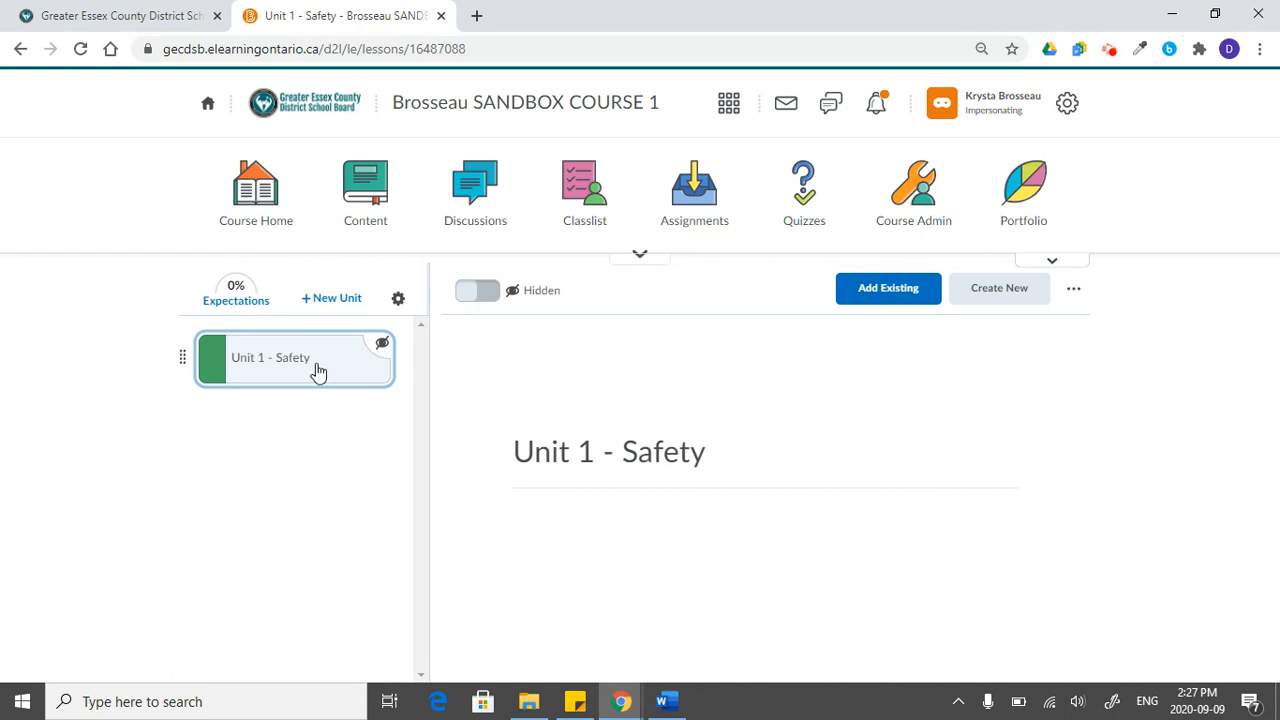
click(338, 366)
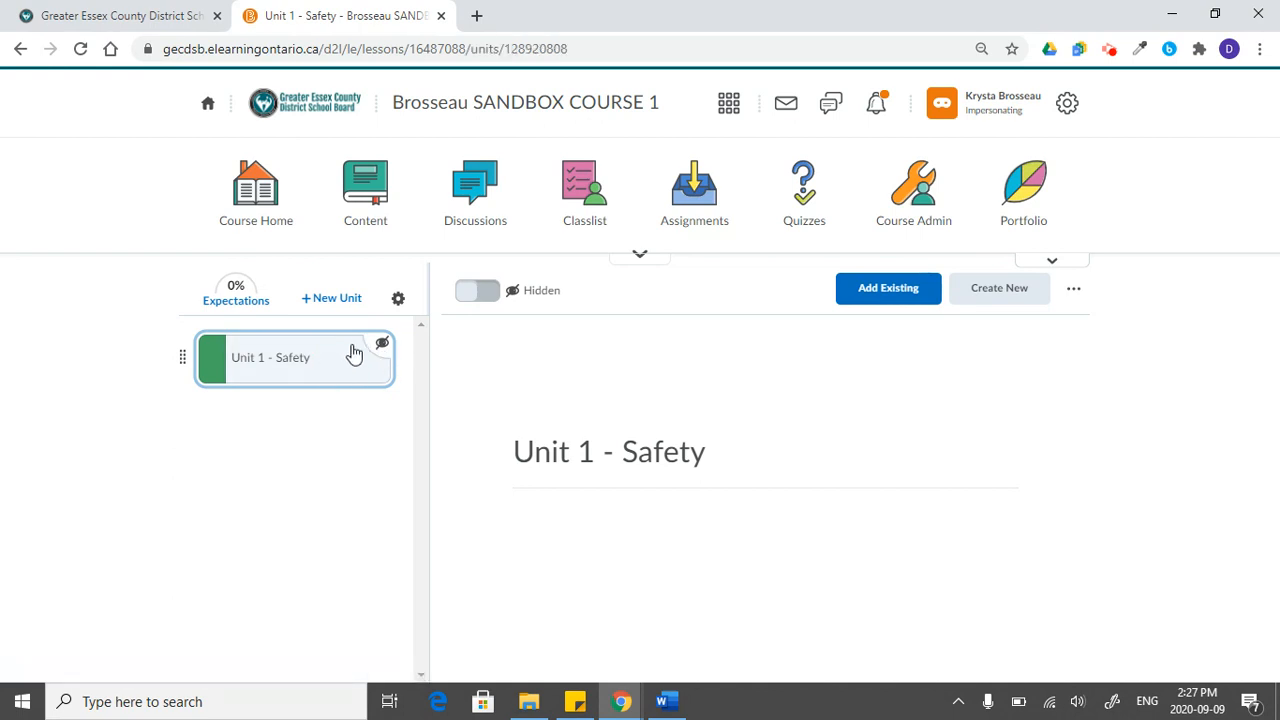
click(486, 297)
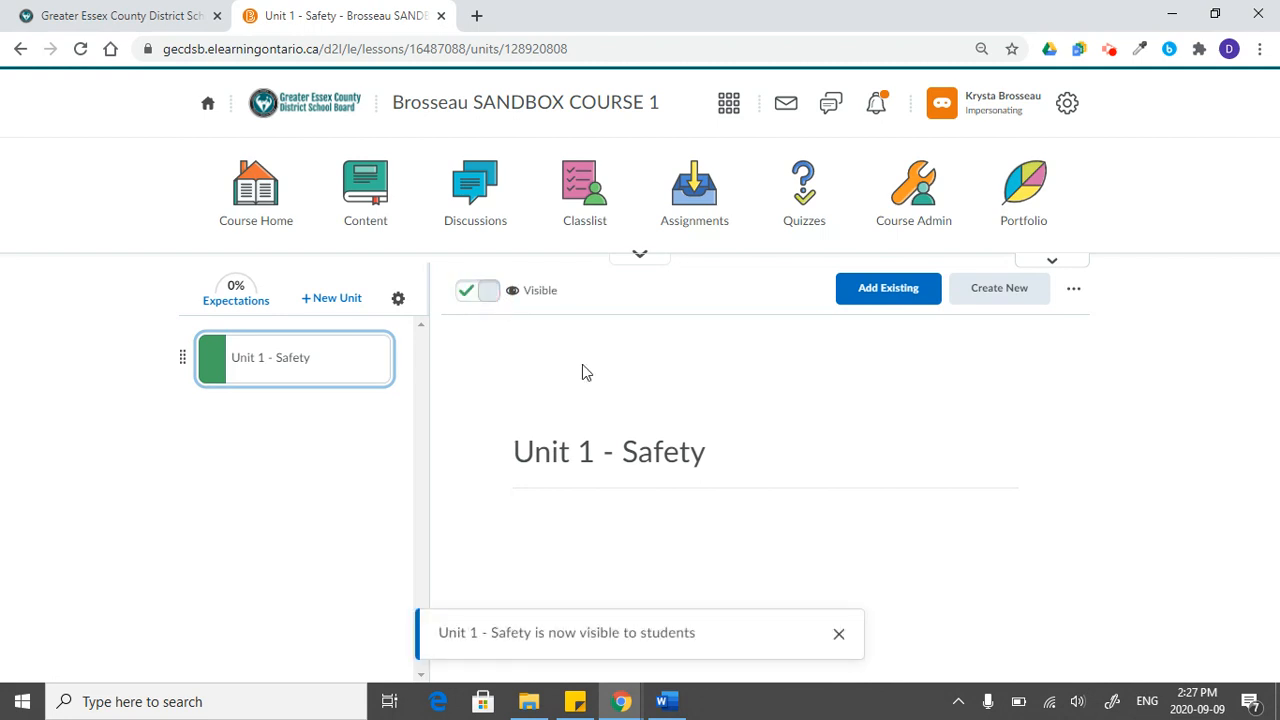
click(838, 634)
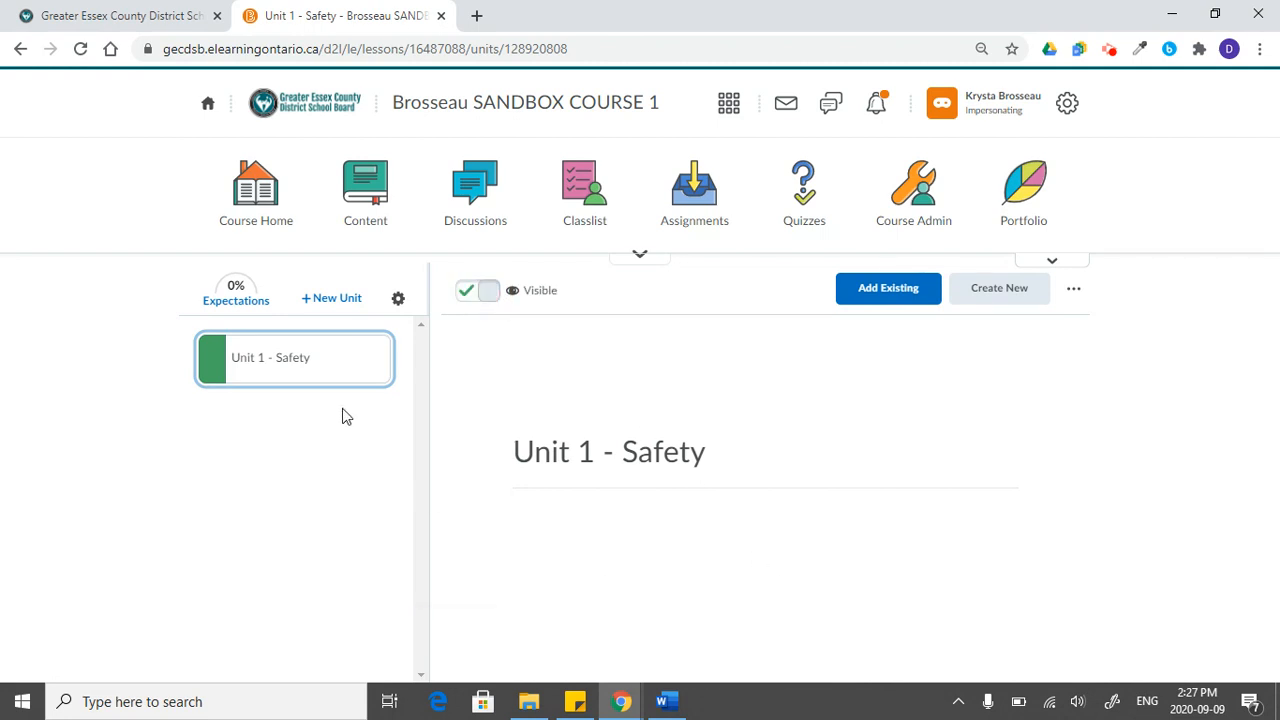
- Create a second unit named "Unit 2" and make it visible to students
click(347, 303)
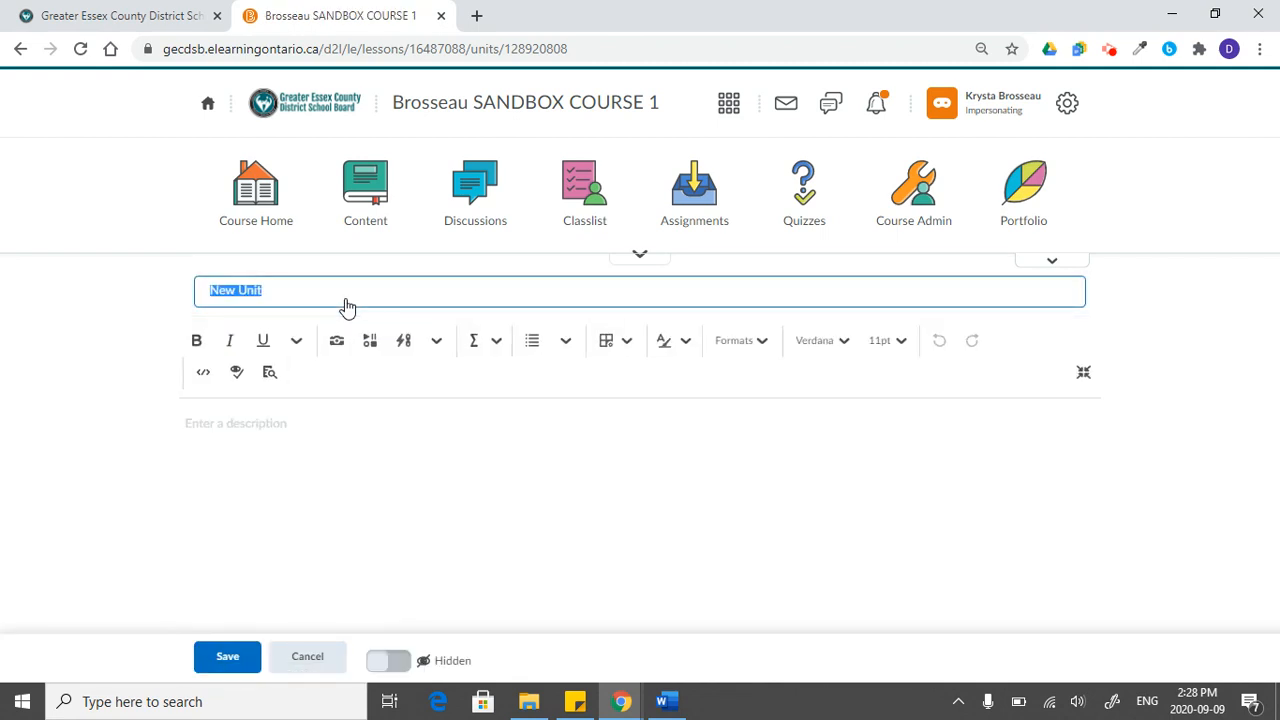
text(U)
click(224, 659)
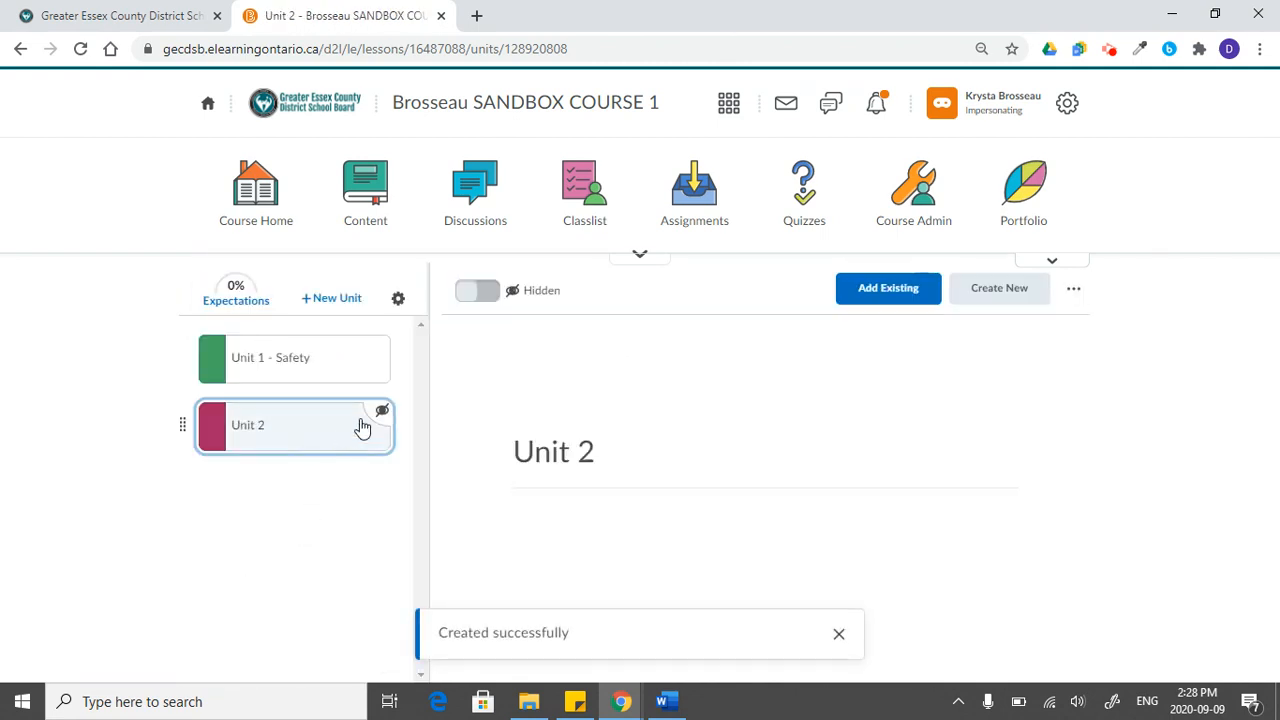
click(477, 292)
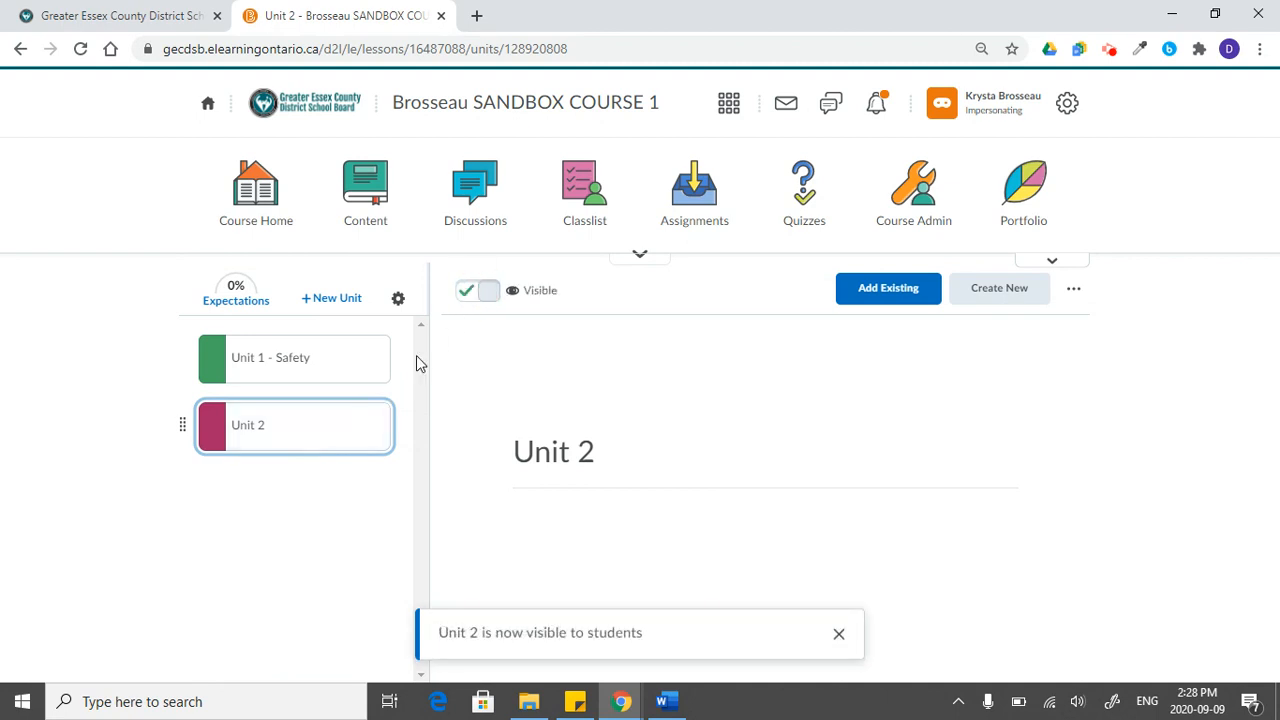
- Add the description "This is a description" to Unit 1 - Safety and save it
click(287, 366)
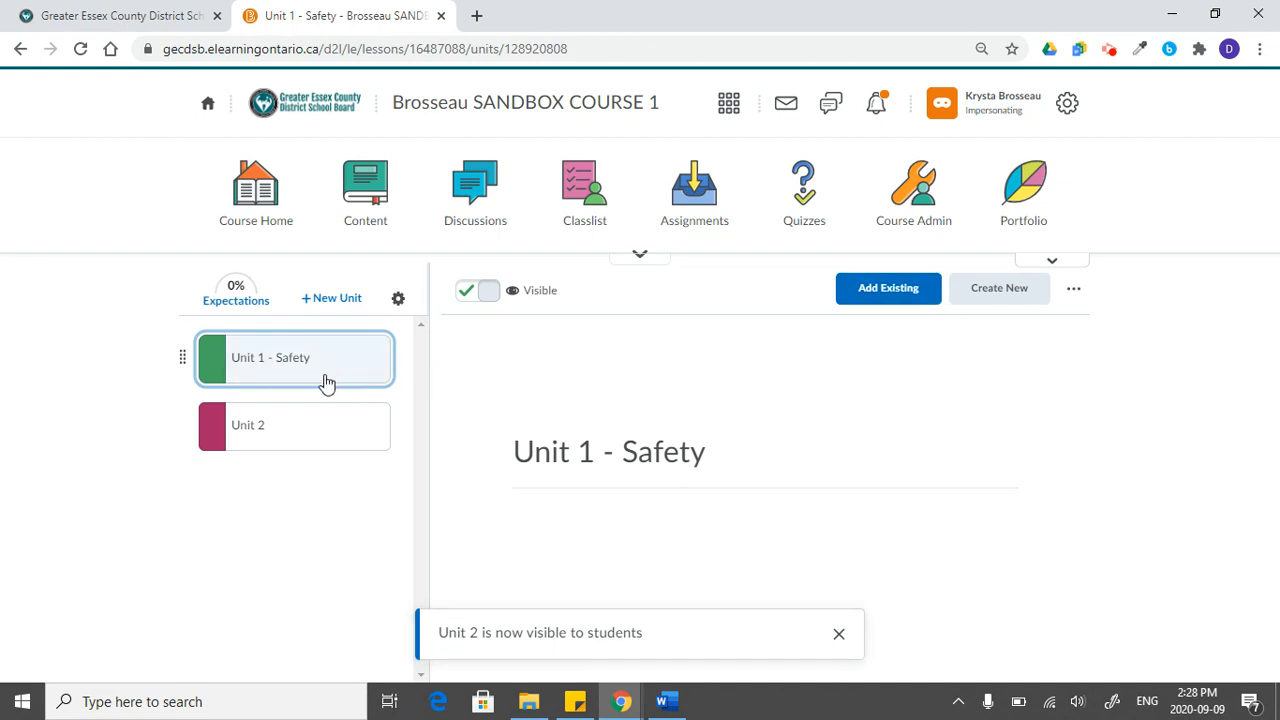
click(1075, 298)
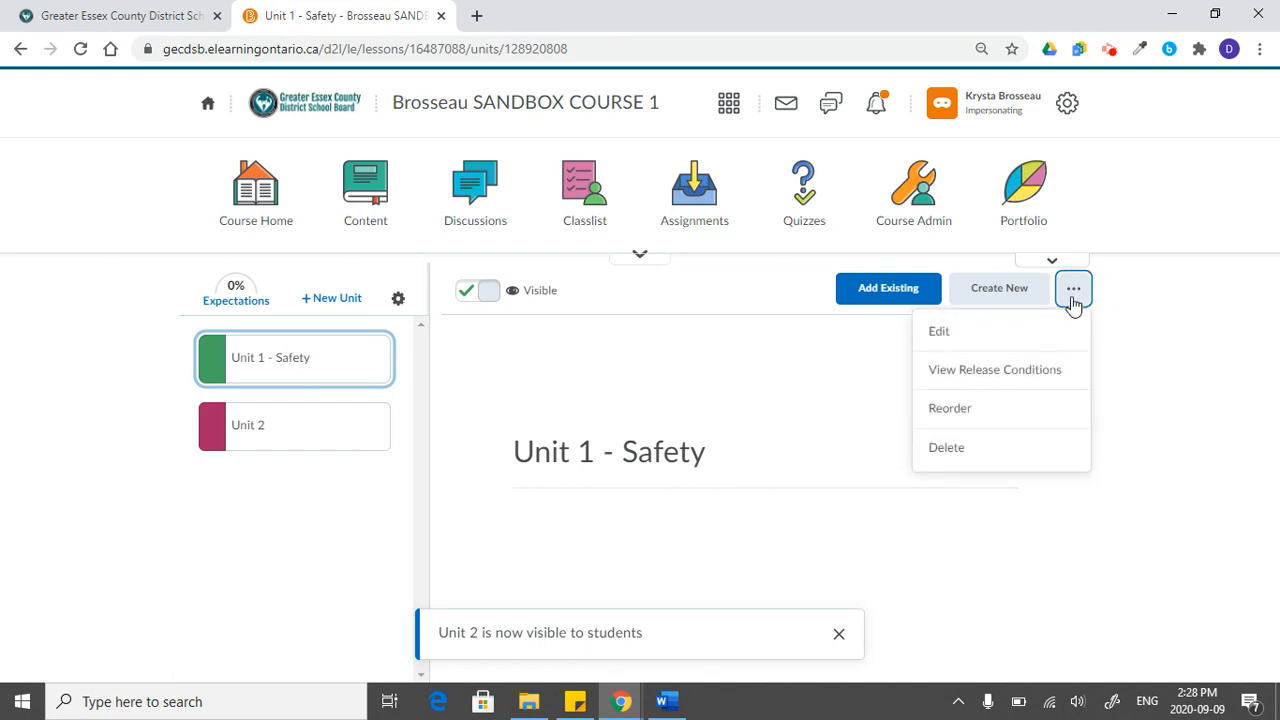
click(984, 337)
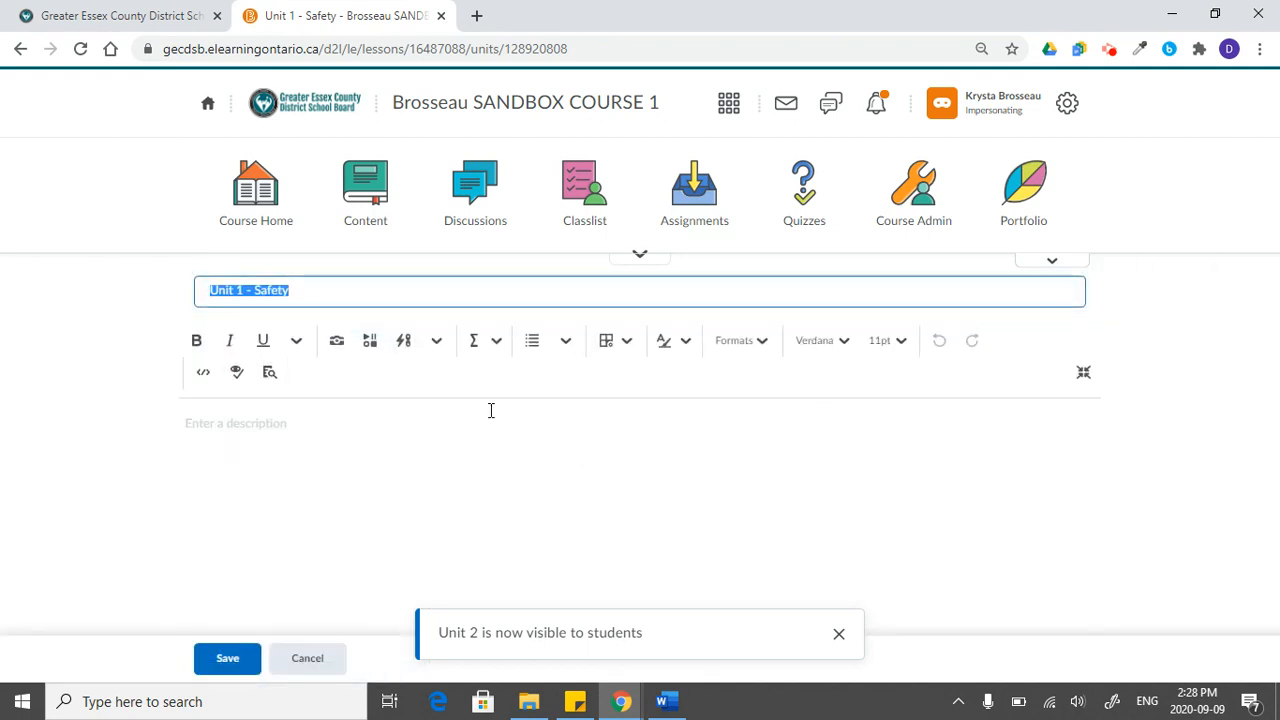
click(210, 426)
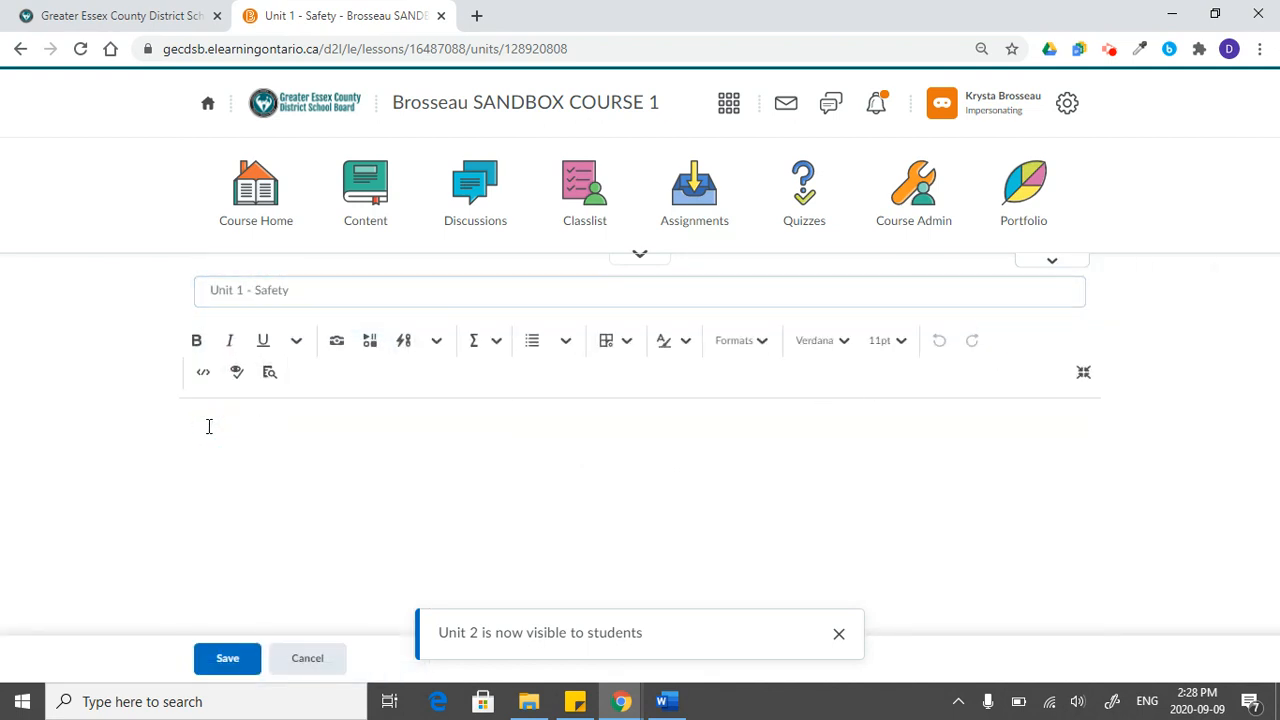
text(This is a description)
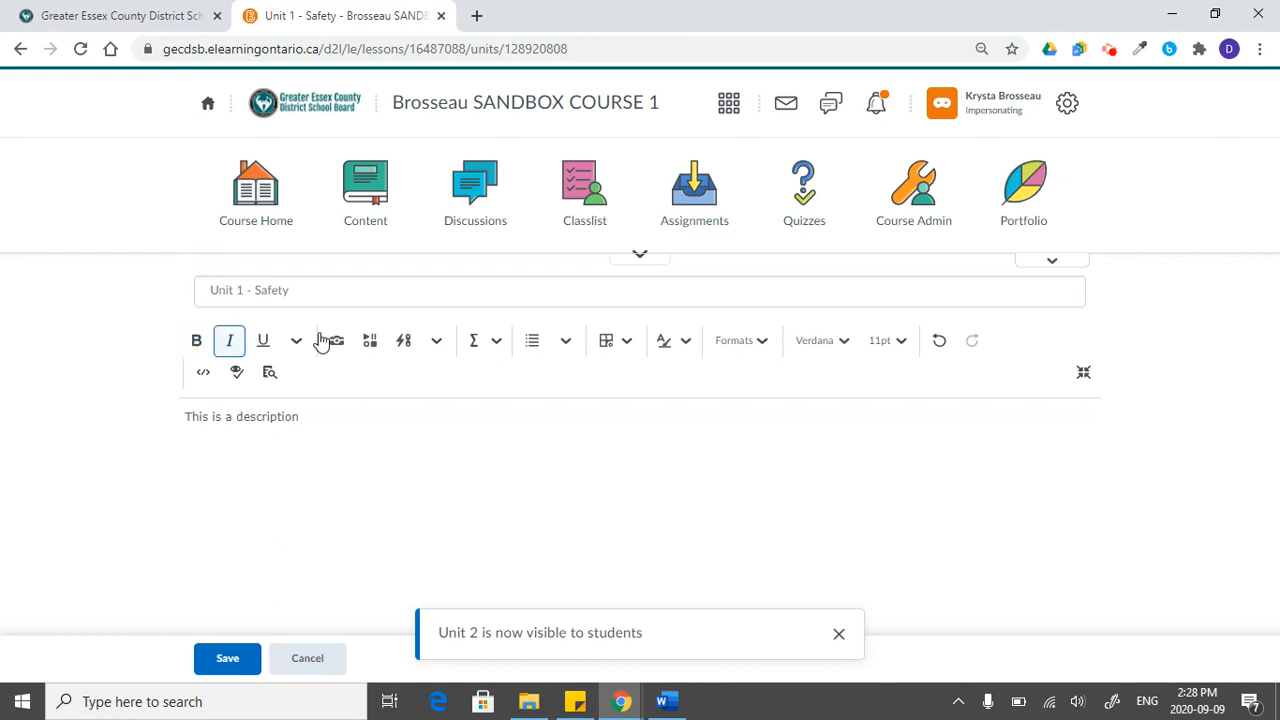
click(233, 659)
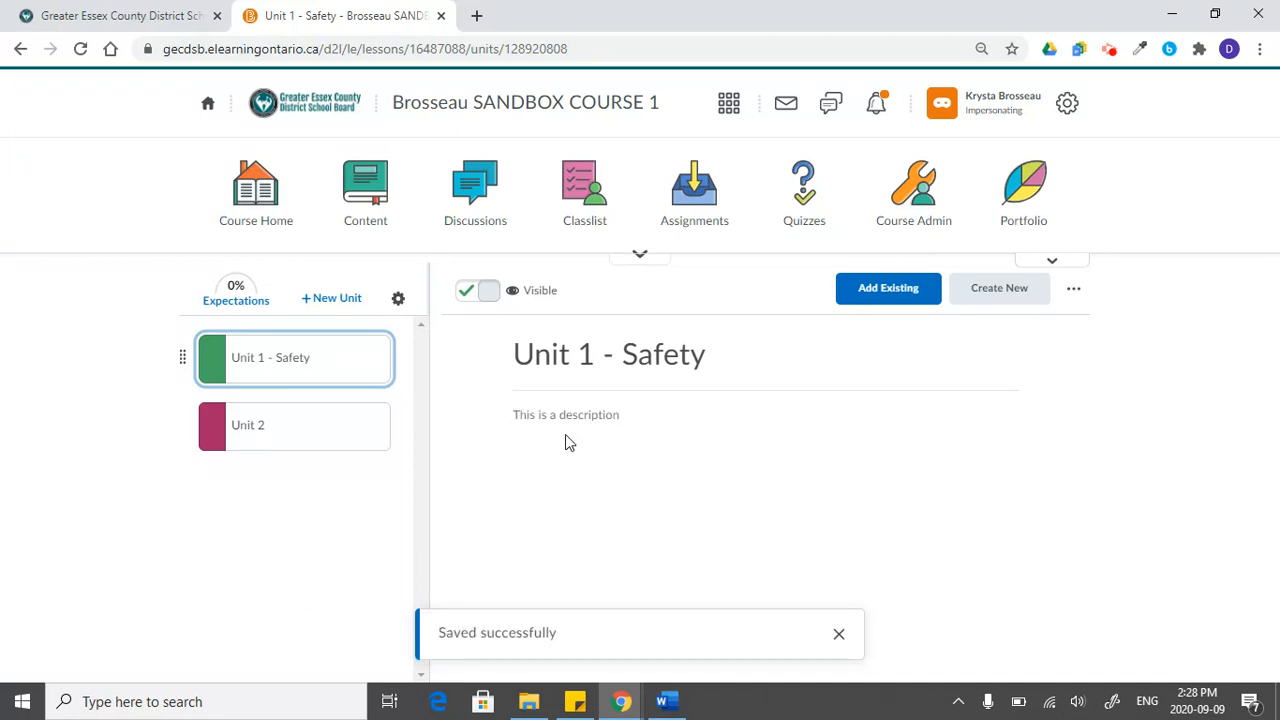
click(839, 634)
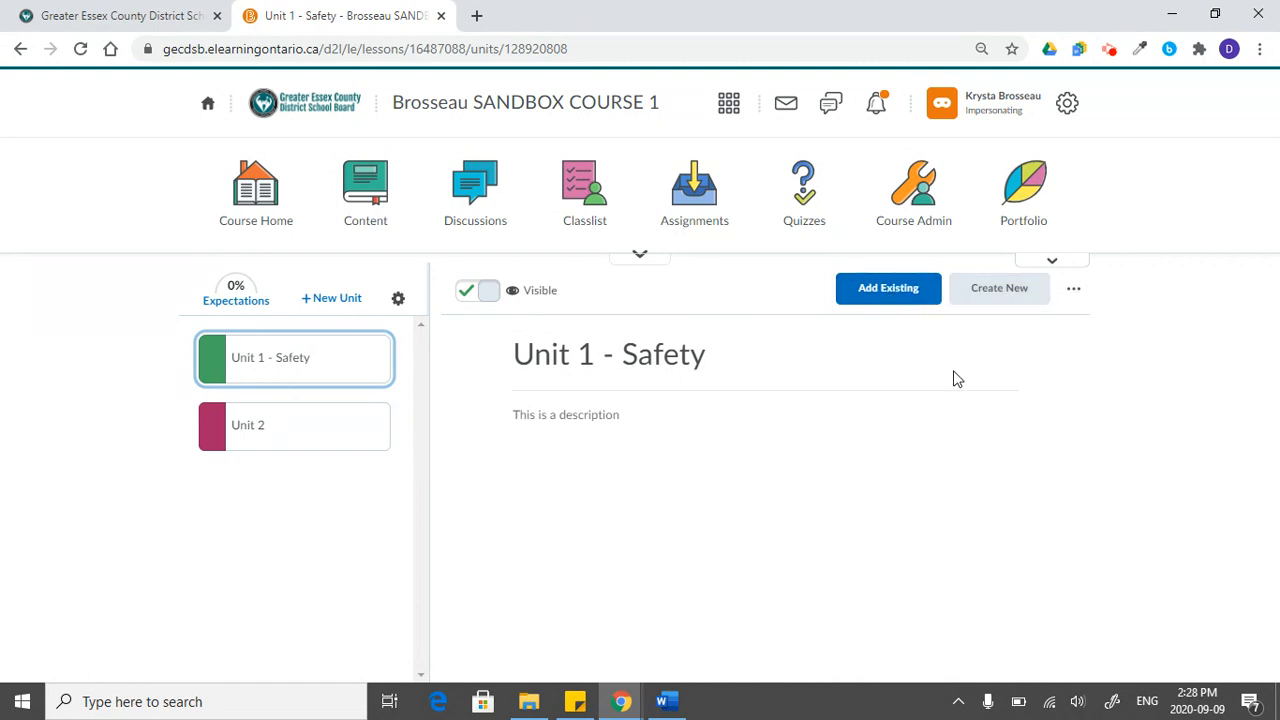
- Create a visible lesson in Unit 1 - Safety titled "Lesson 1 (Monday Sept 14)" with the description "Description"
click(1037, 294)
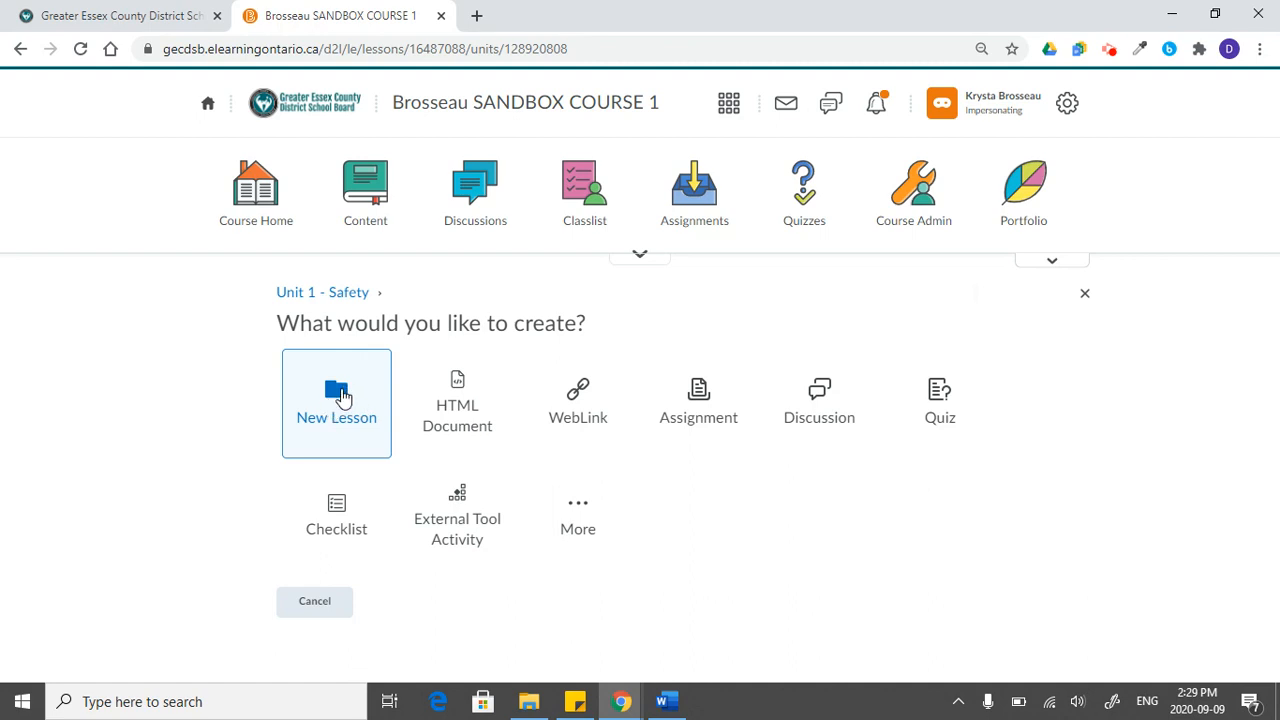
click(340, 395)
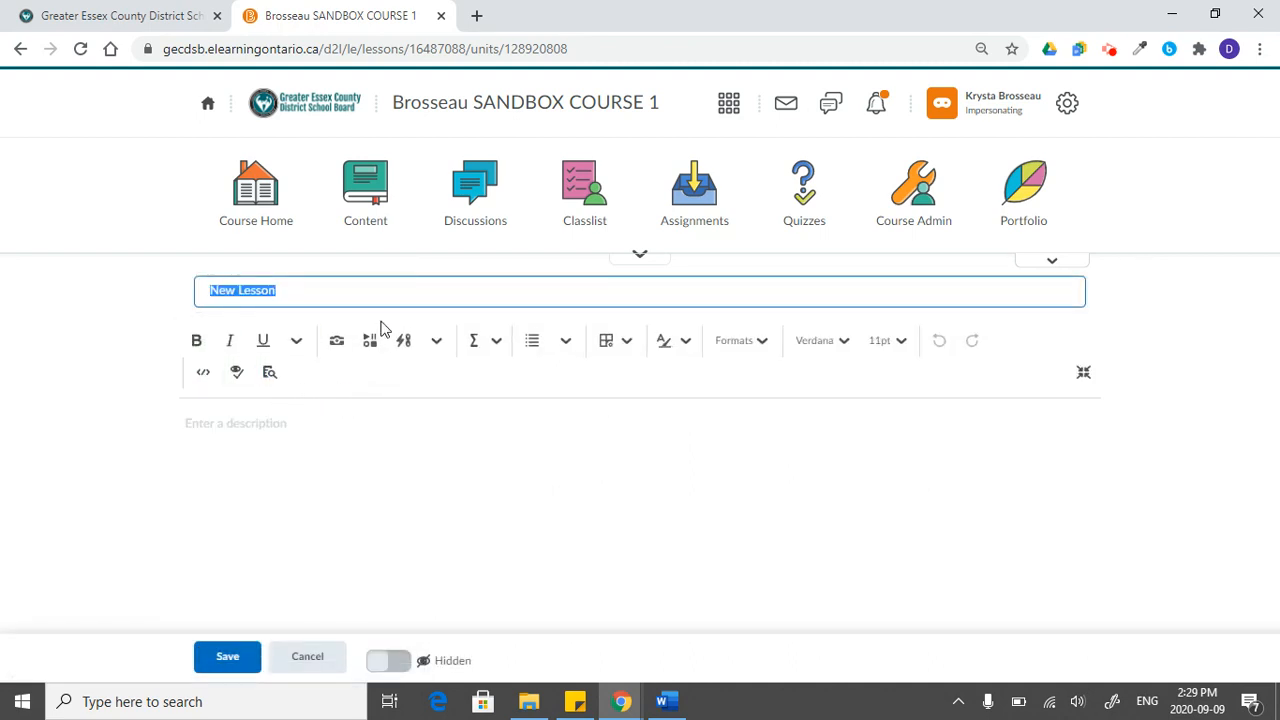
text(Lesson 1 (Monday Sept)
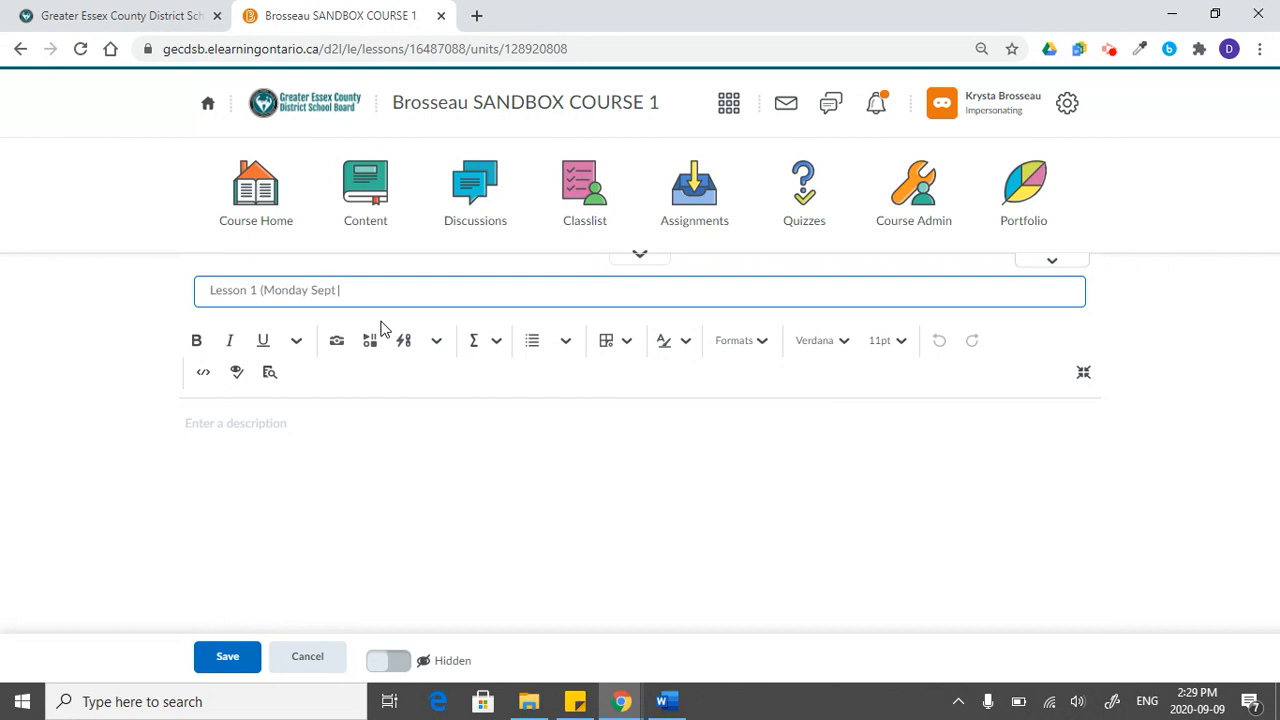
text(14))
click(268, 428)
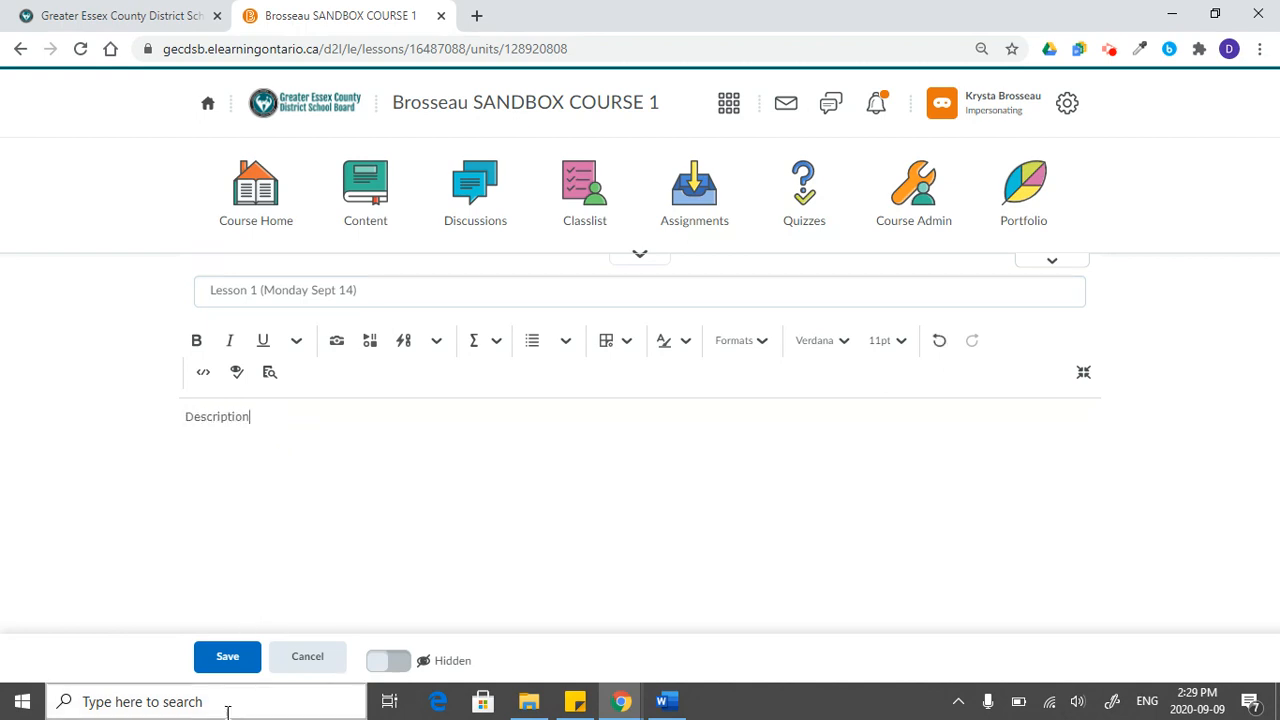
click(224, 662)
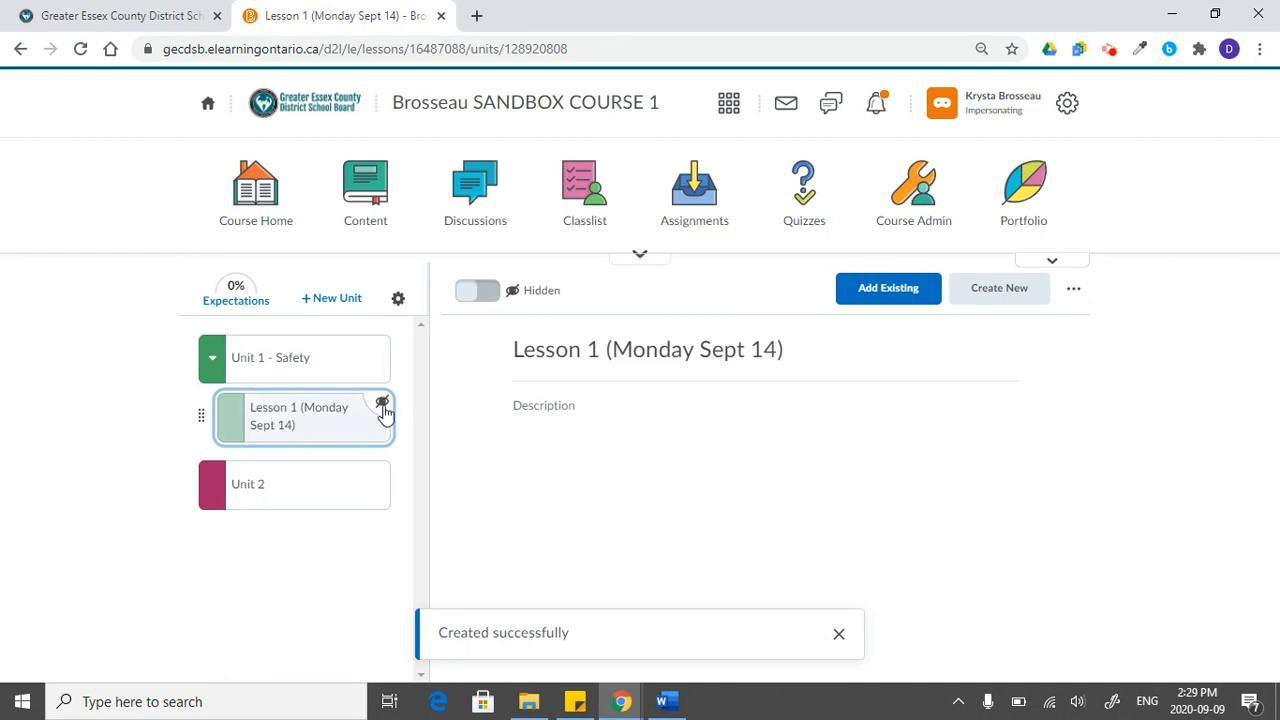
click(480, 292)
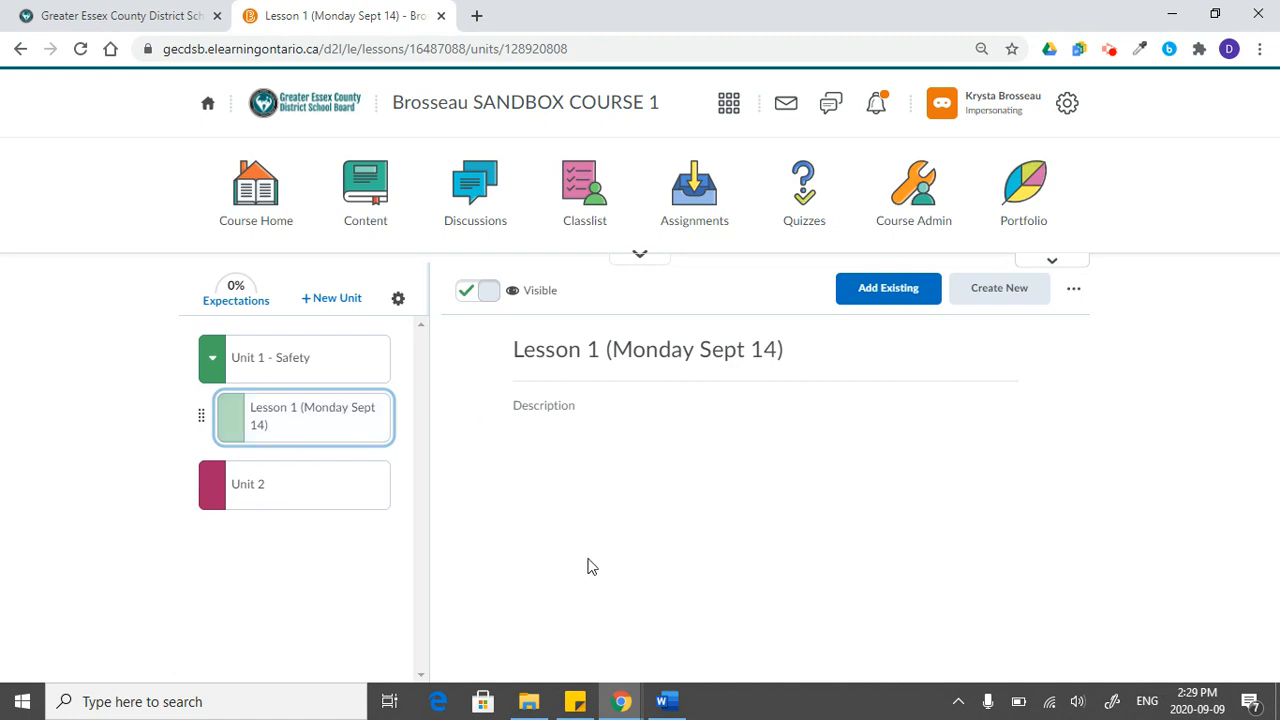
- Upload the Word document "Gradebook Guide (1)" from the computer's Downloads folder into Lesson 1
click(272, 412)
click(924, 298)
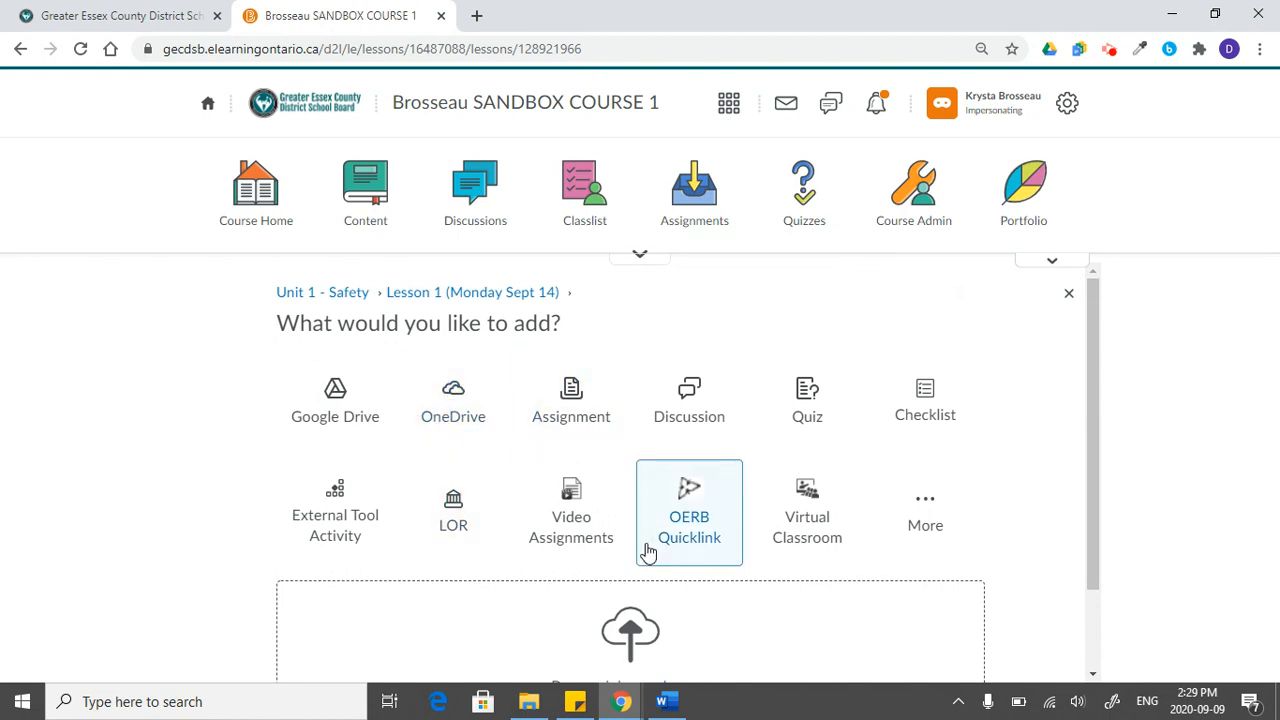
scroll(646, 549, down, 1)
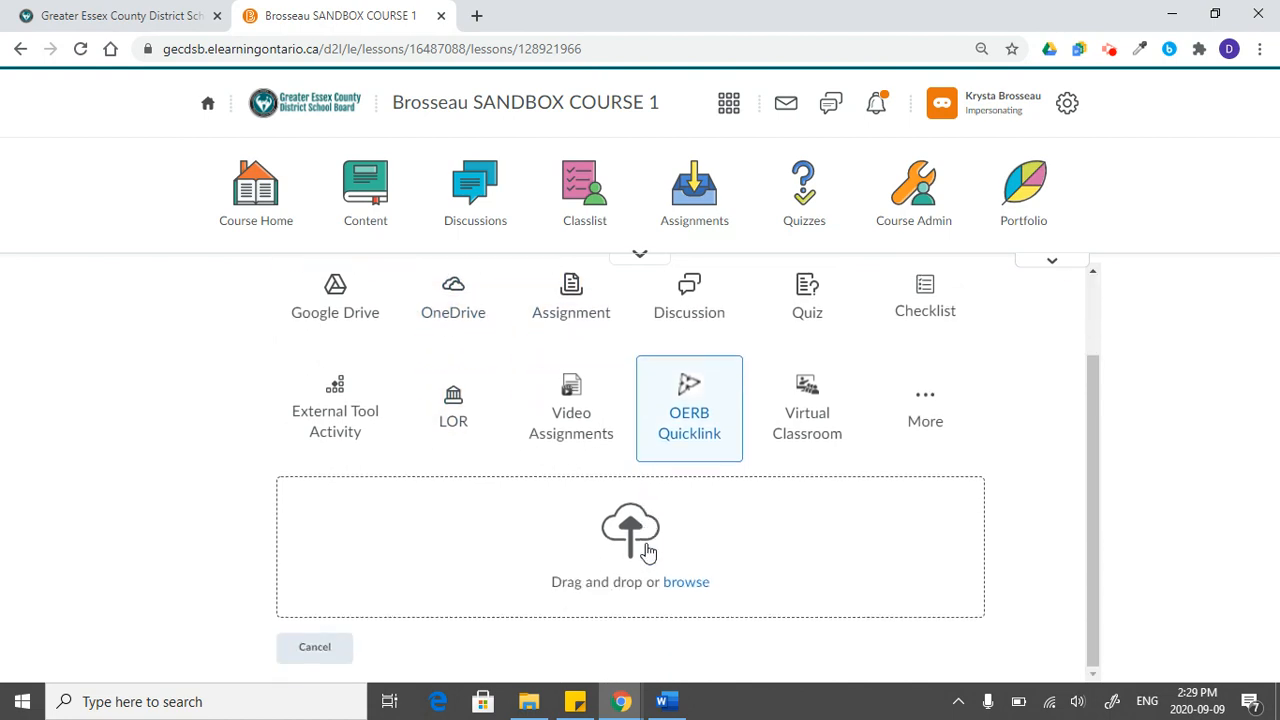
click(683, 588)
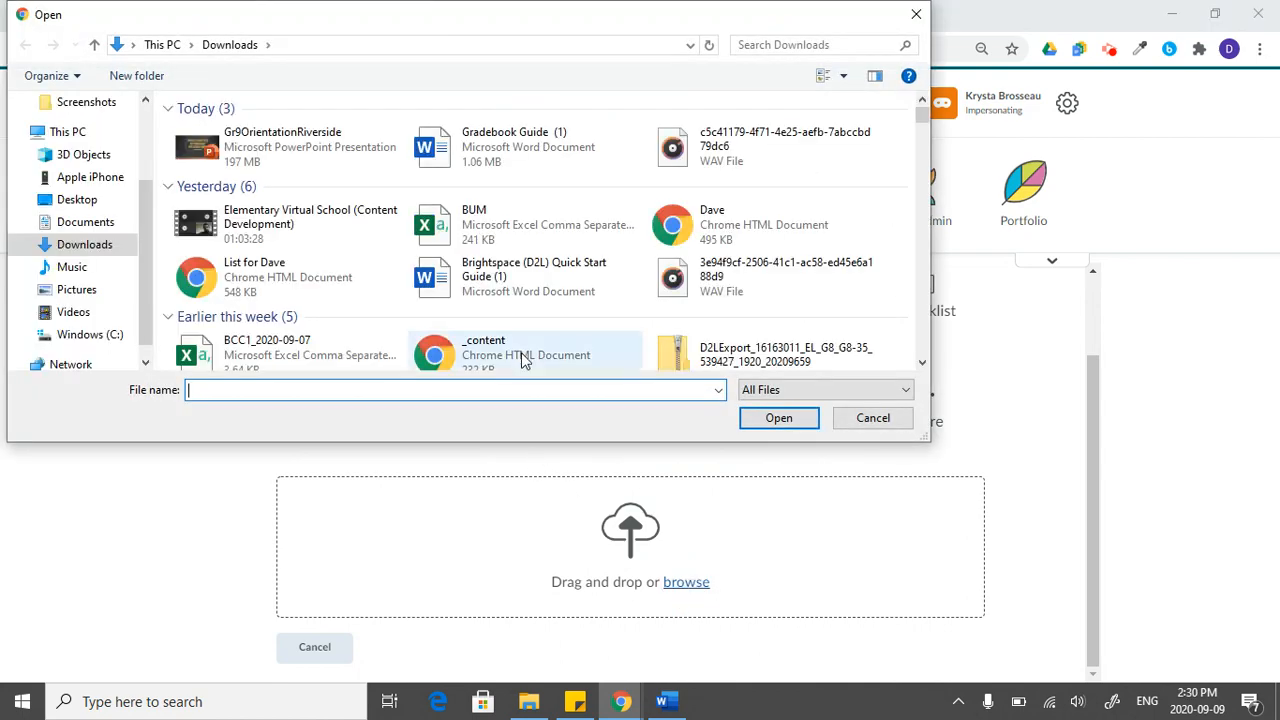
double_click(536, 147)
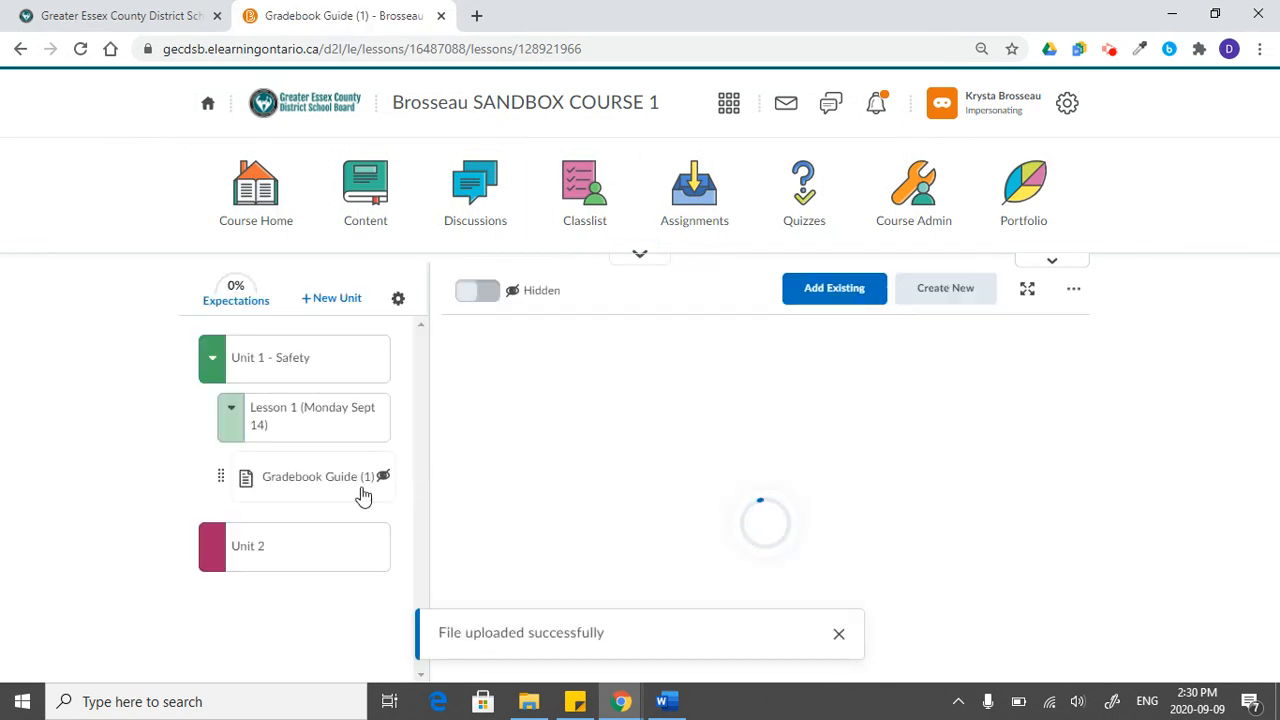
- Make the uploaded Gradebook Guide (1) file visible to students
click(468, 290)
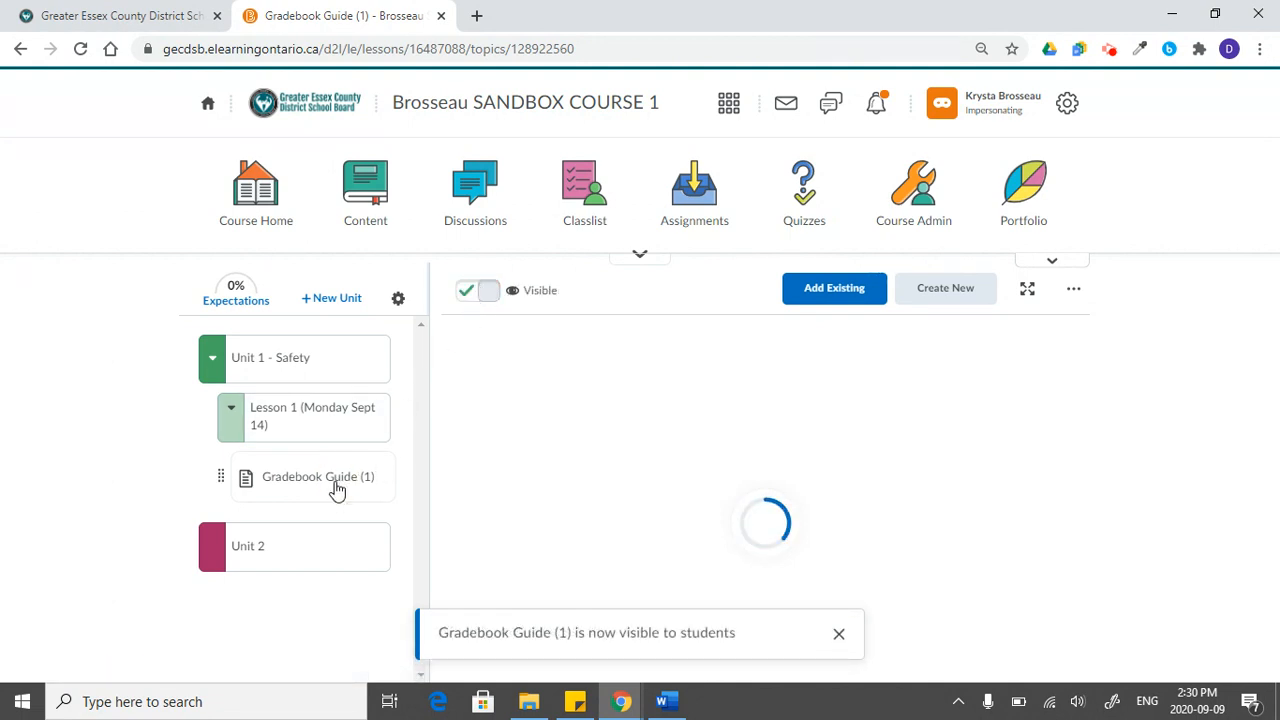
right_click(841, 639)
click(838, 636)
click(838, 636)
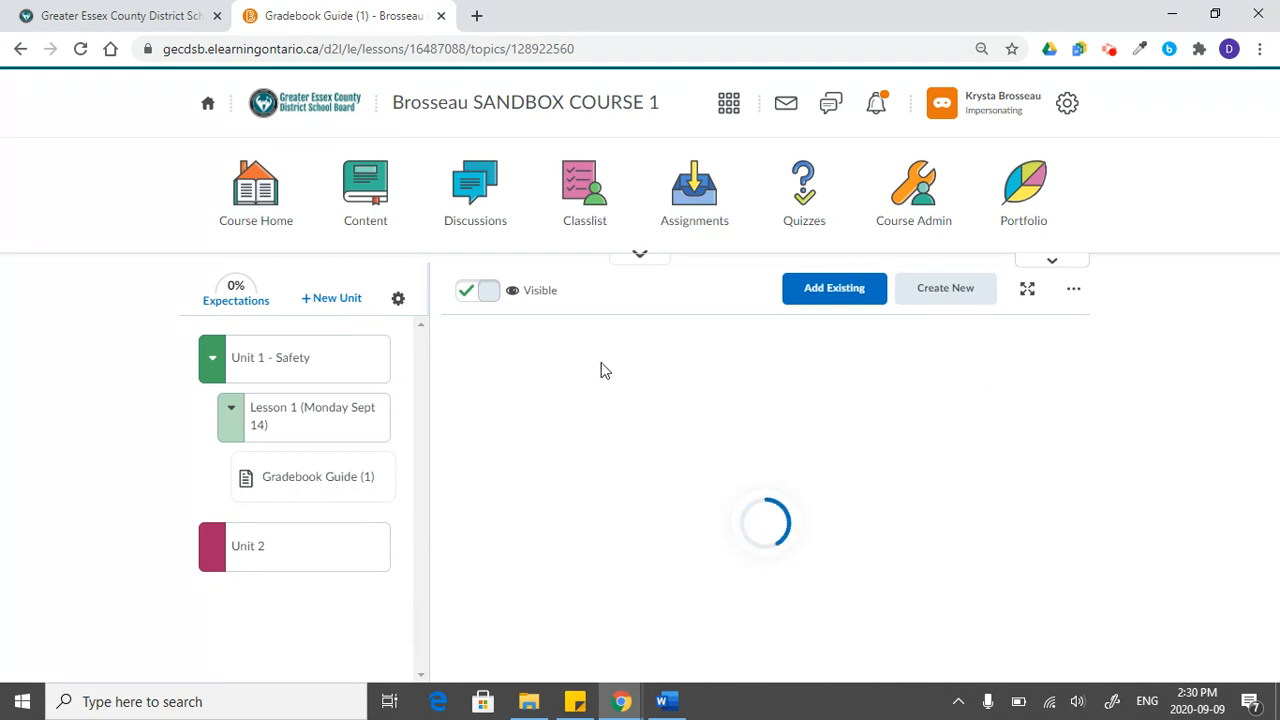
- Add the existing OneDrive file "Brightspace (D2L) Departmental Time" to Lesson 1 and open its topic page
click(361, 433)
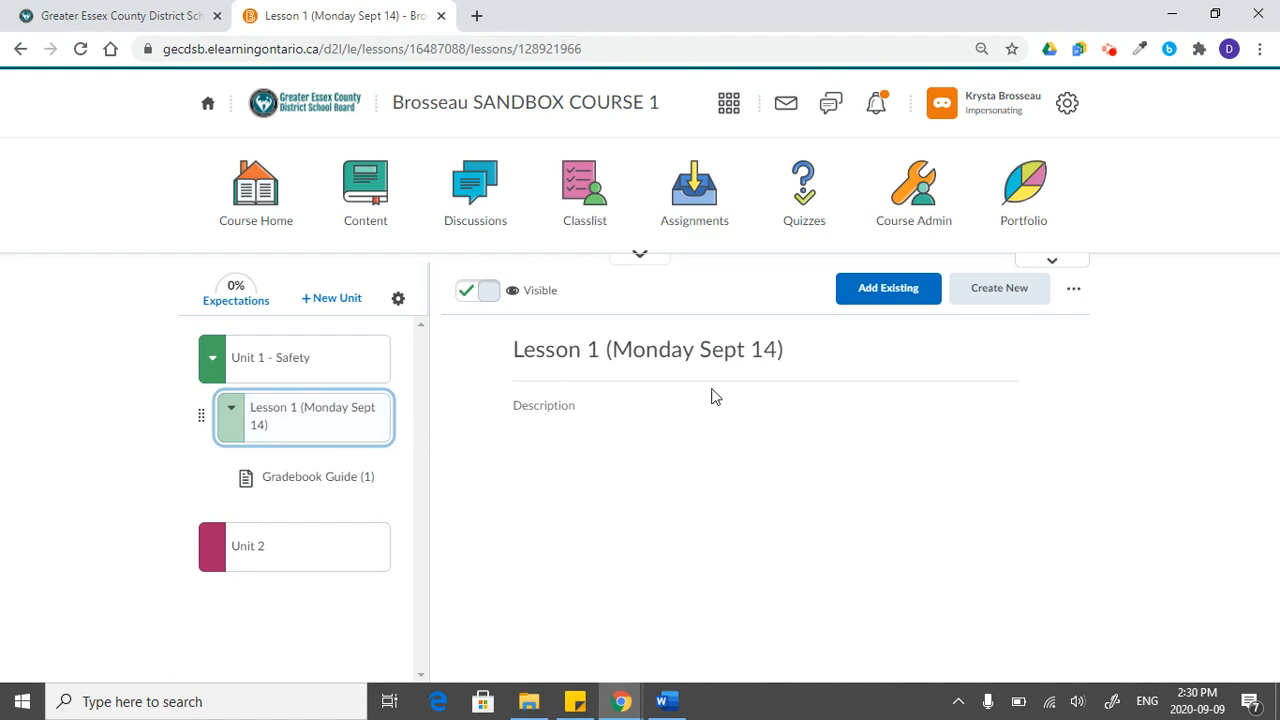
click(915, 301)
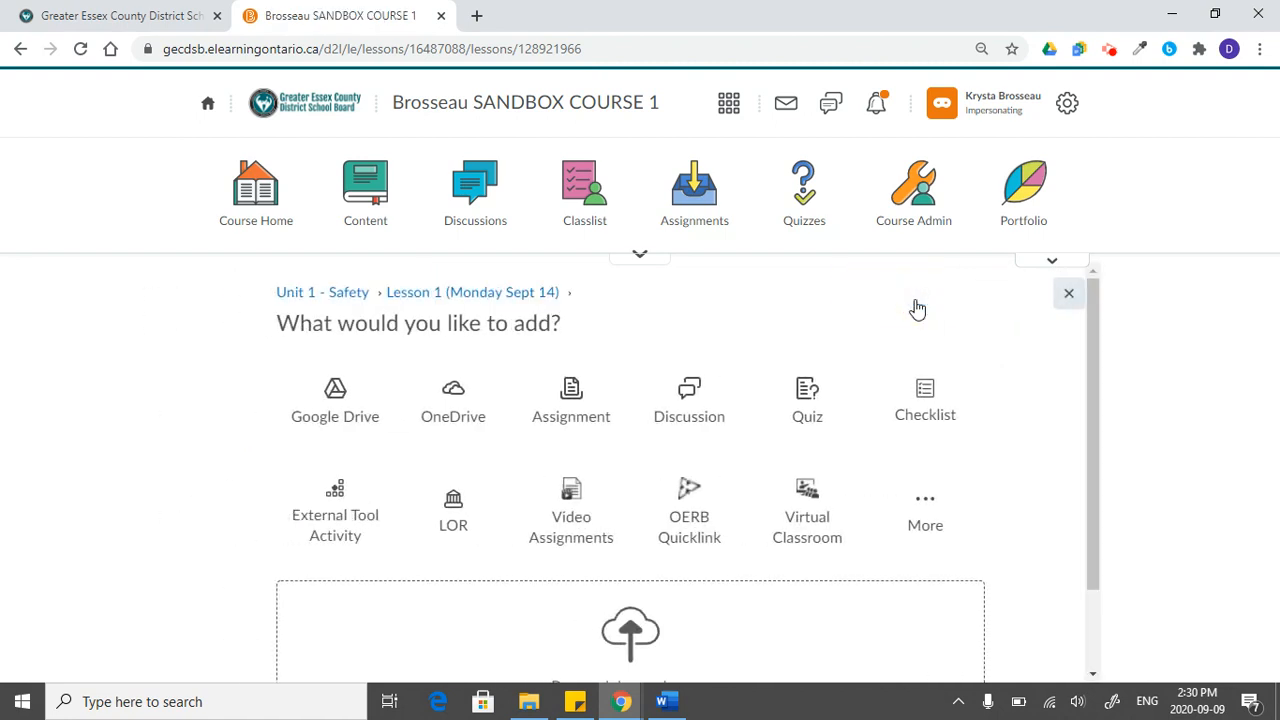
click(443, 416)
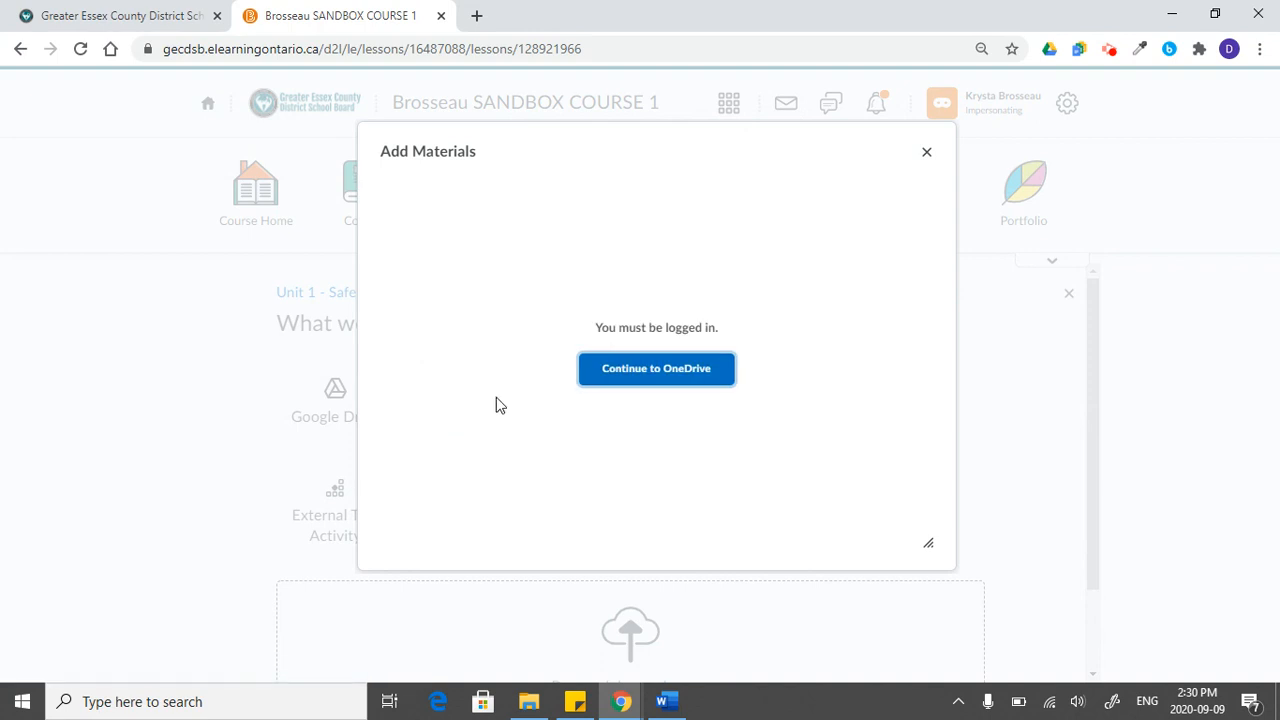
click(655, 372)
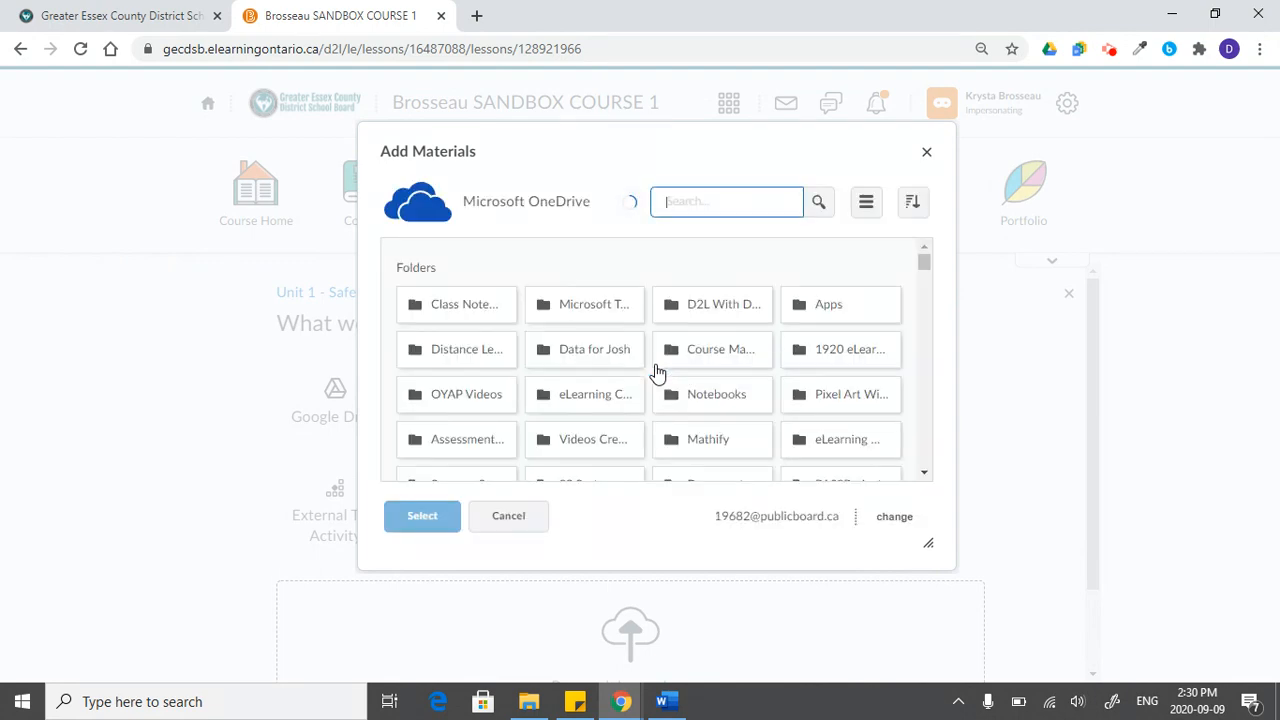
scroll(677, 414, down, 3)
scroll(677, 414, down, 5)
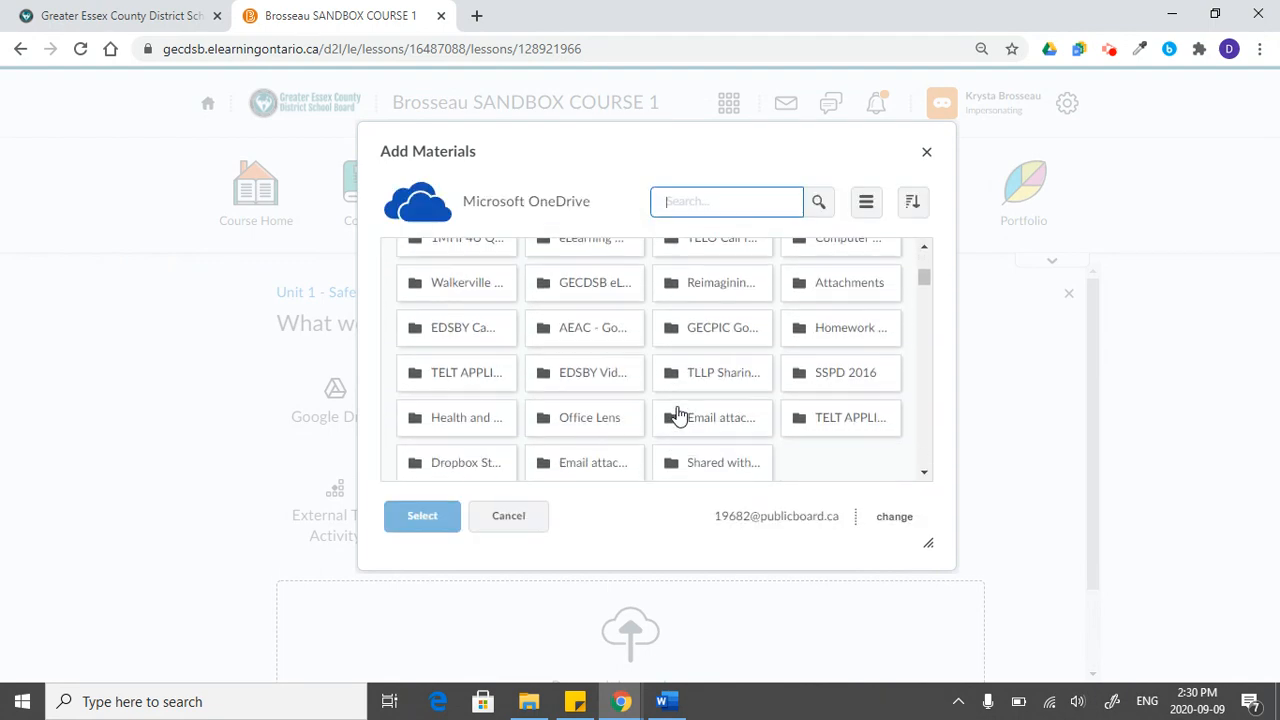
scroll(716, 460, down, 2)
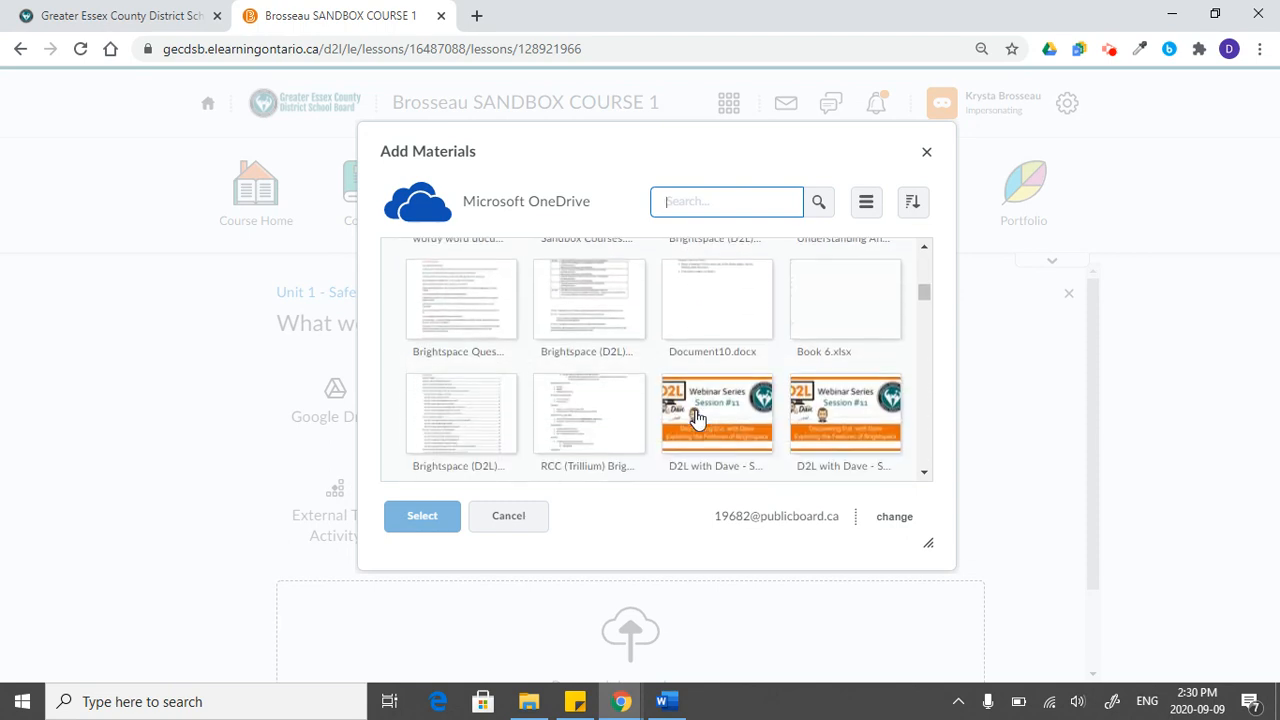
click(580, 290)
click(425, 515)
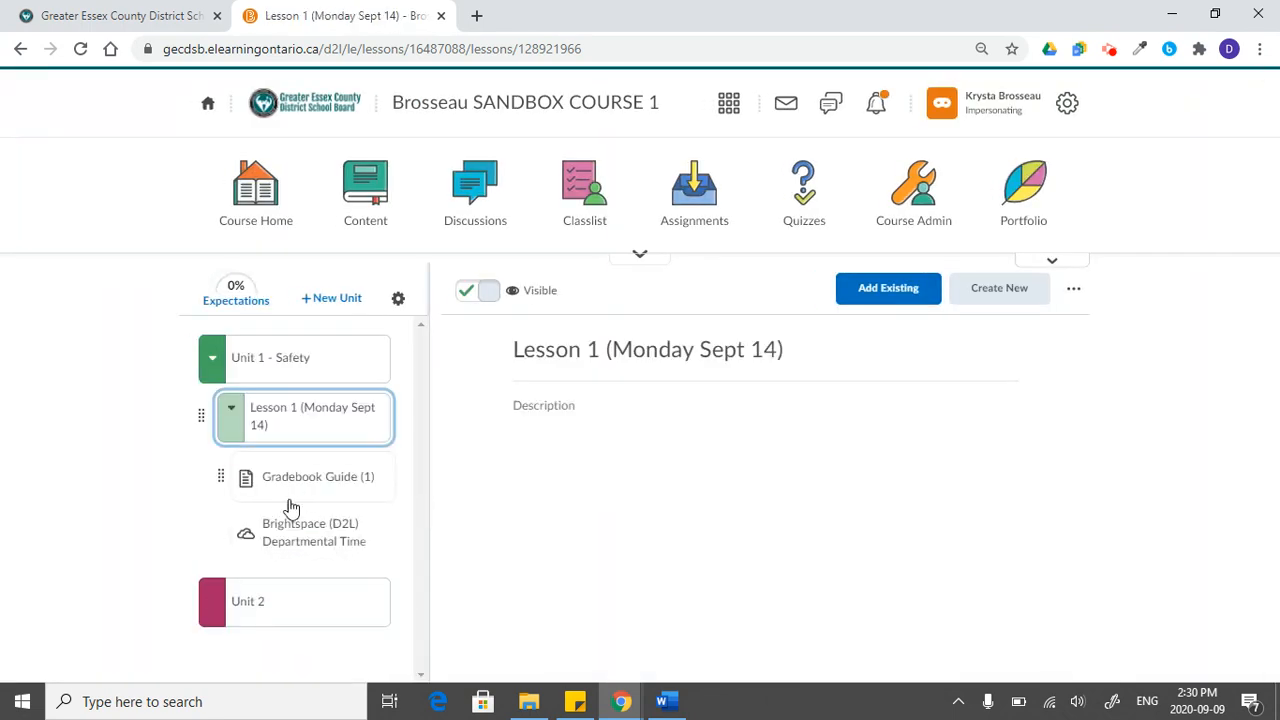
click(295, 535)
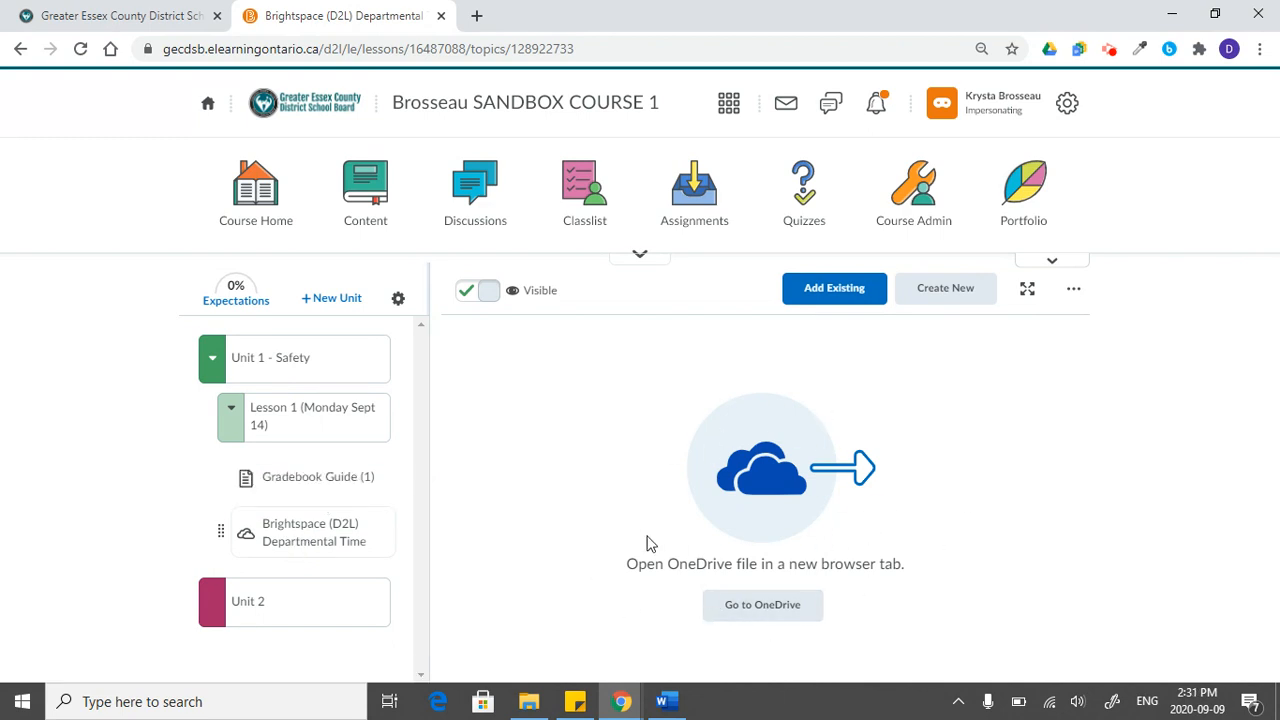
- Open the Gradebook Guide (1) topic in Lesson 1 and look through its embedded document preview
click(298, 482)
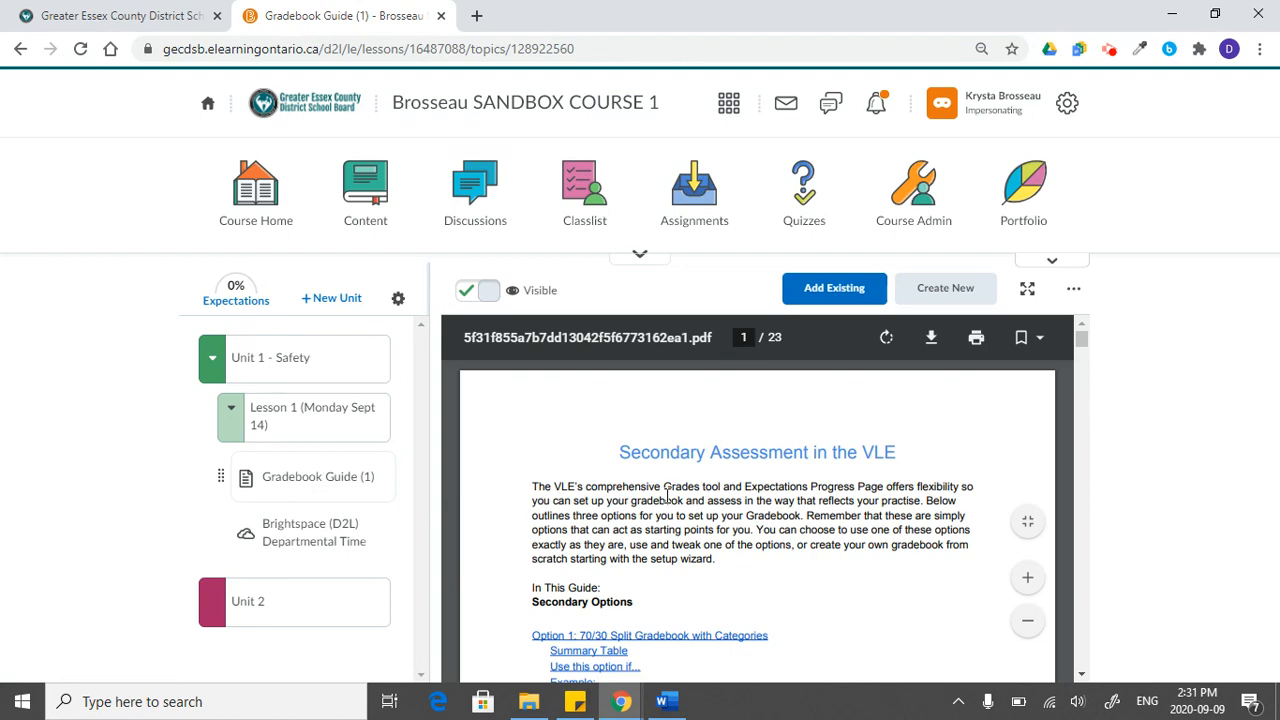
scroll(667, 494, down, 10)
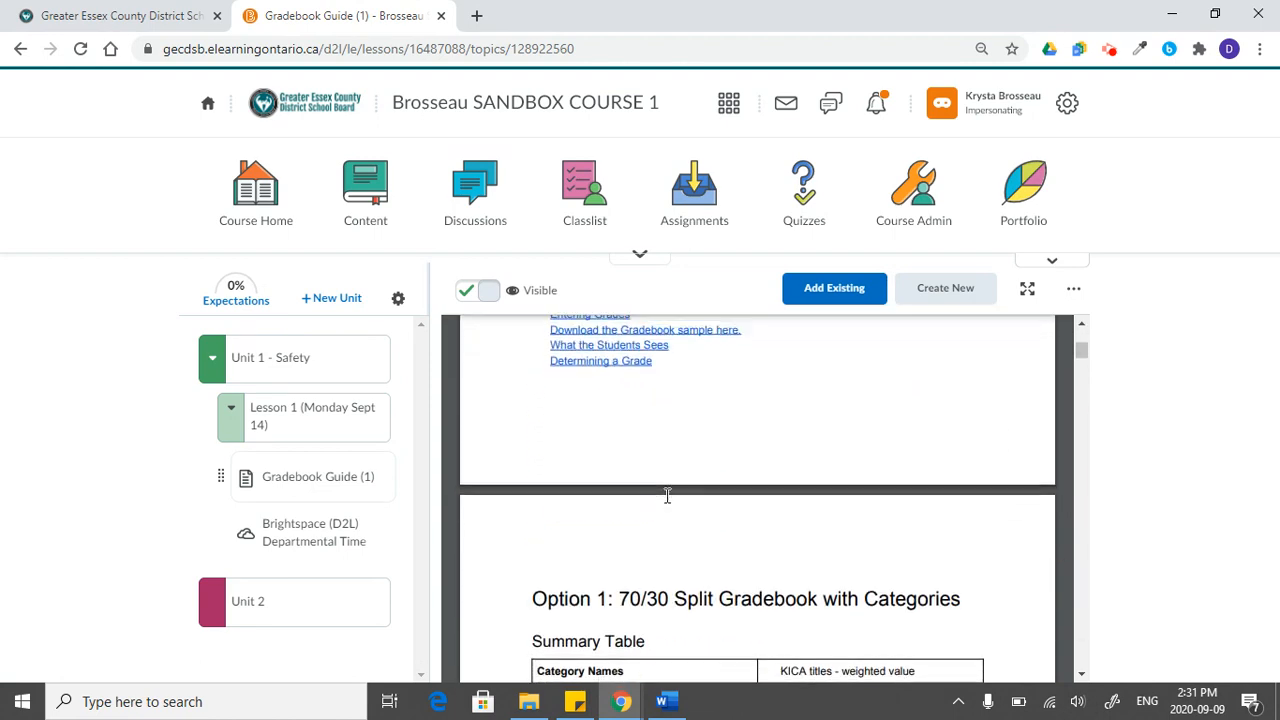
scroll(667, 494, down, 10)
scroll(667, 494, up, 6)
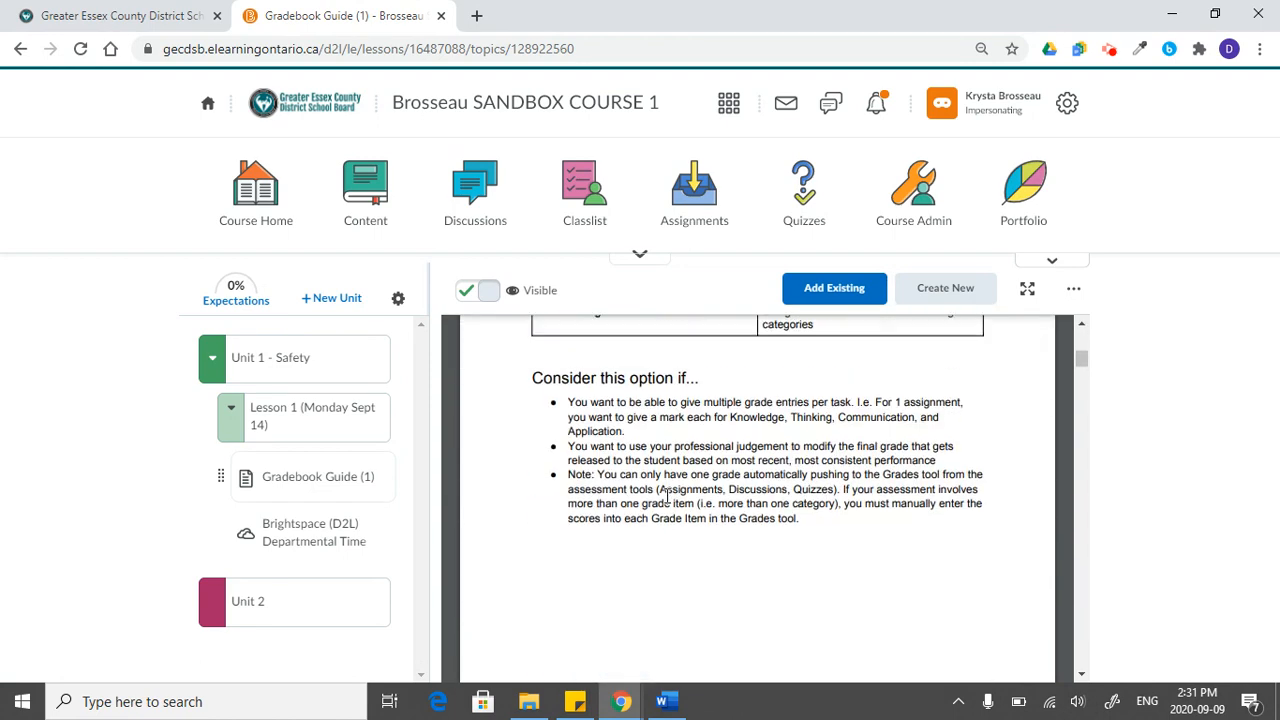
scroll(667, 494, up, 10)
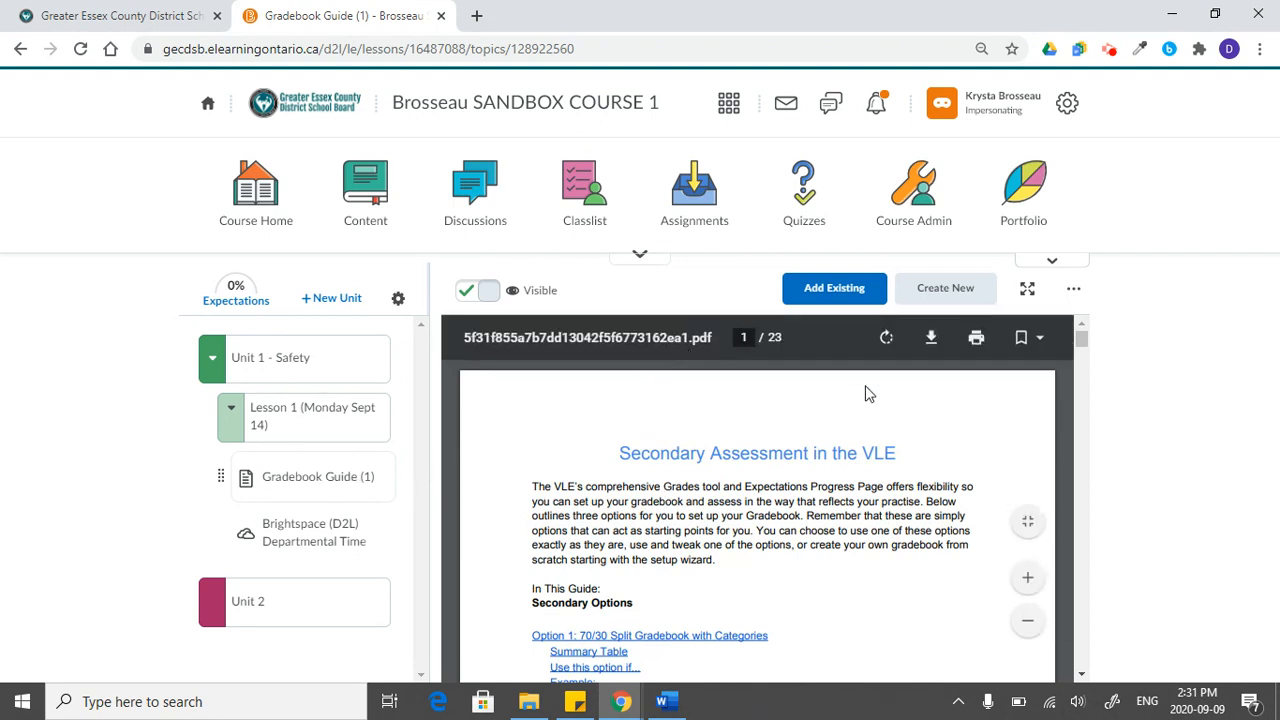
mouse_move(1080, 338)
mouse_down()
mouse_move(1076, 533)
mouse_move(1080, 343)
mouse_up()
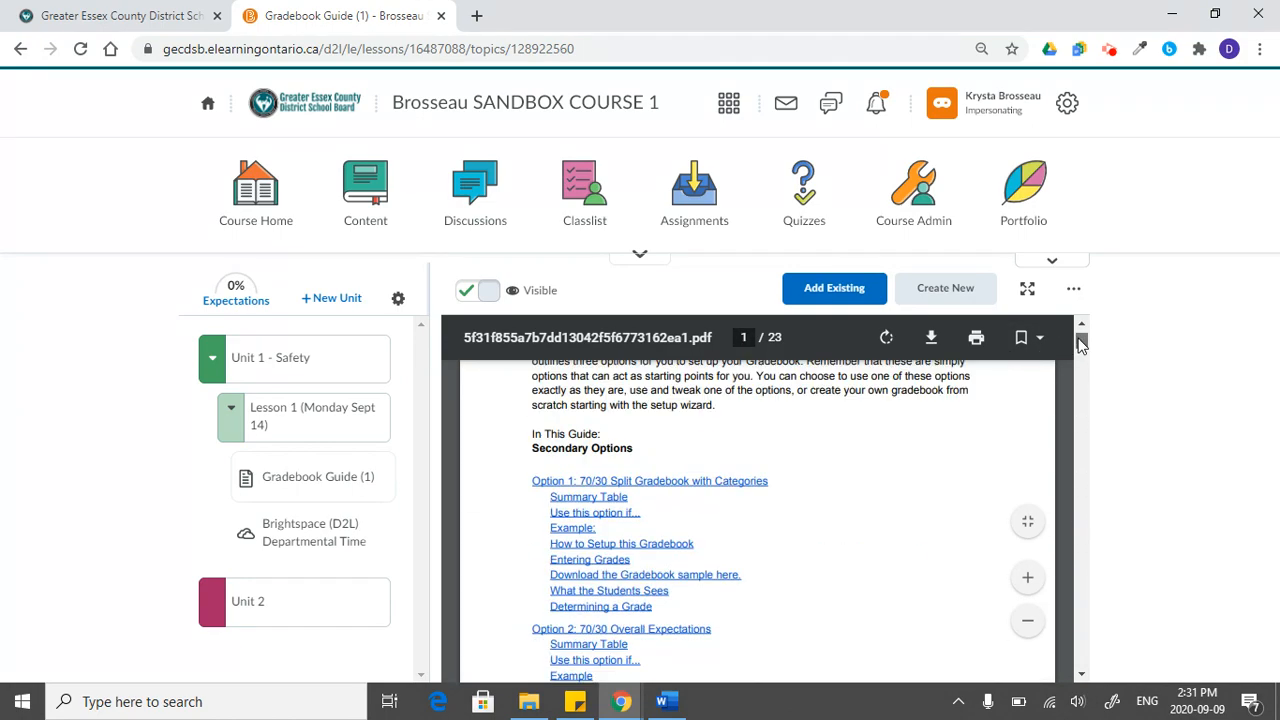
- Open the Brightspace (D2L) Departmental Time file in OneDrive, return to the course, and compare its topic page with Gradebook Guide (1)
click(316, 535)
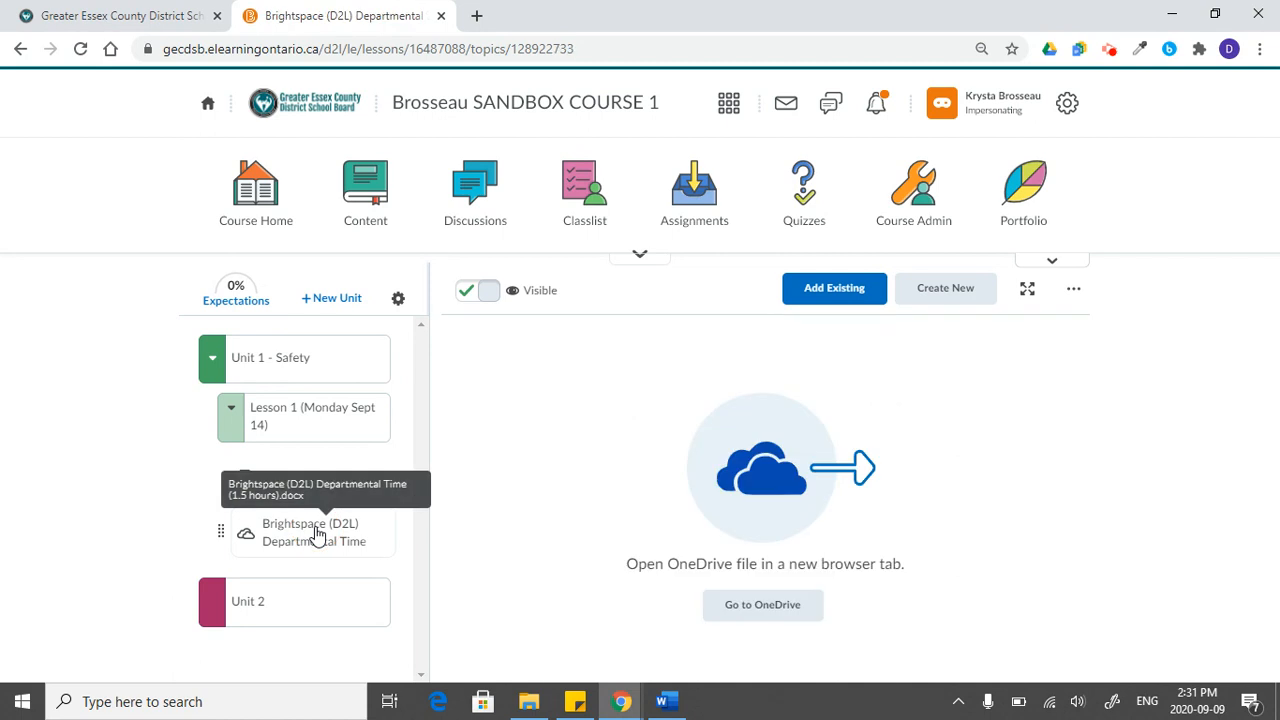
click(805, 620)
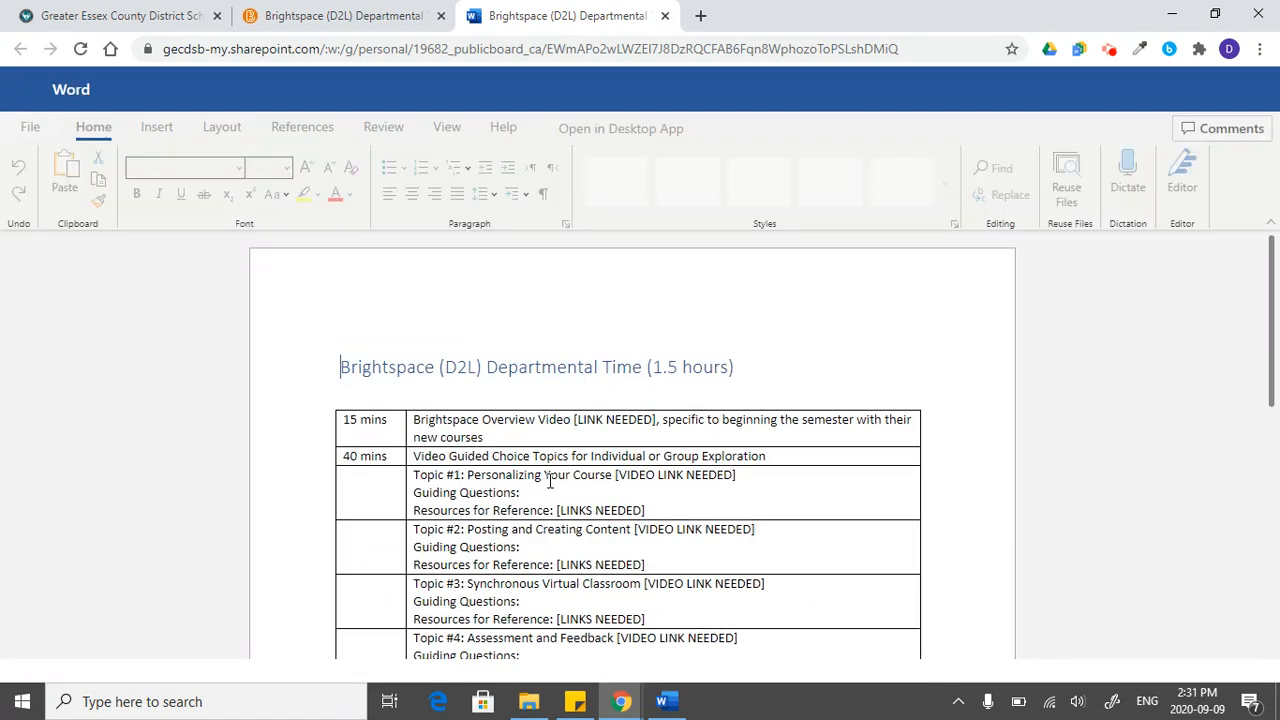
click(320, 20)
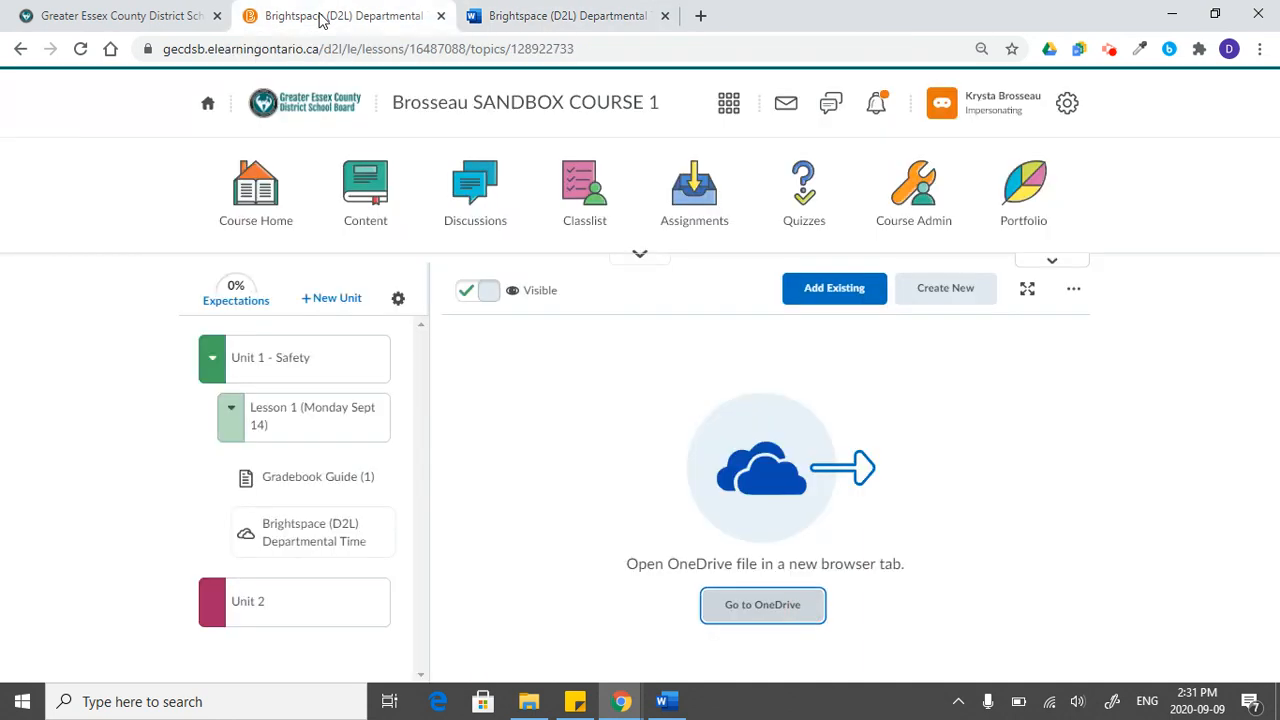
click(307, 469)
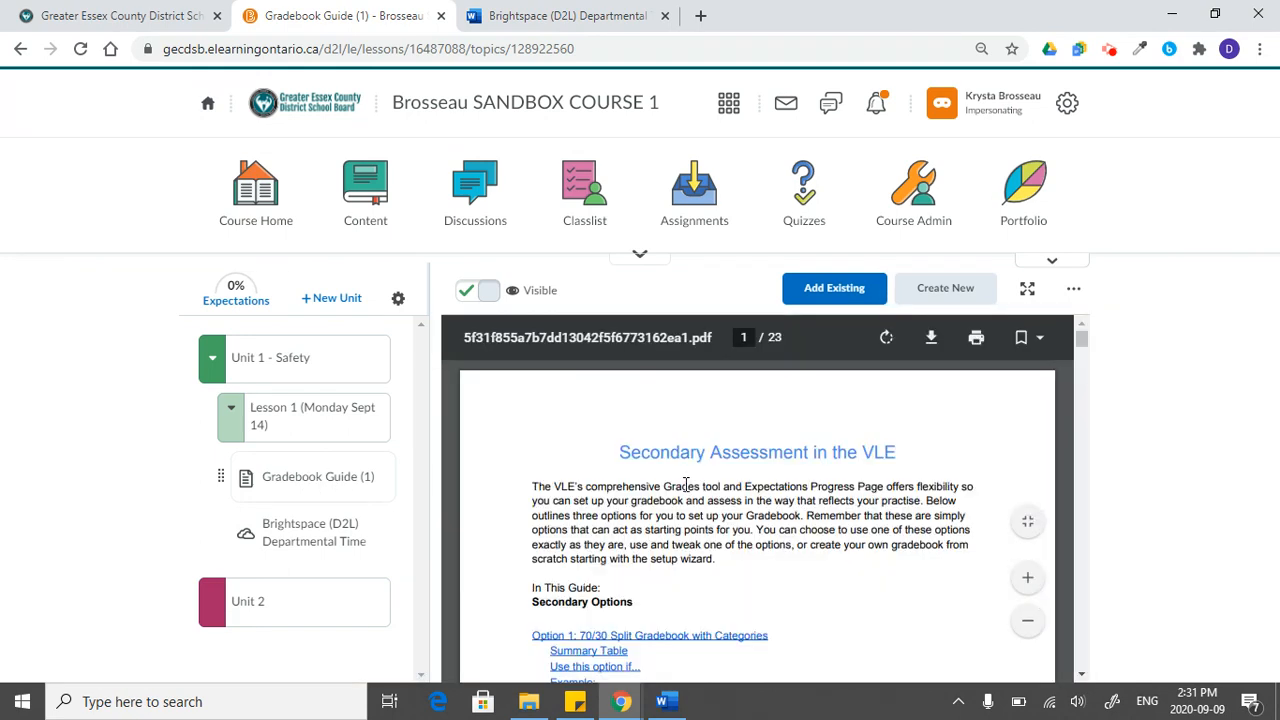
click(300, 540)
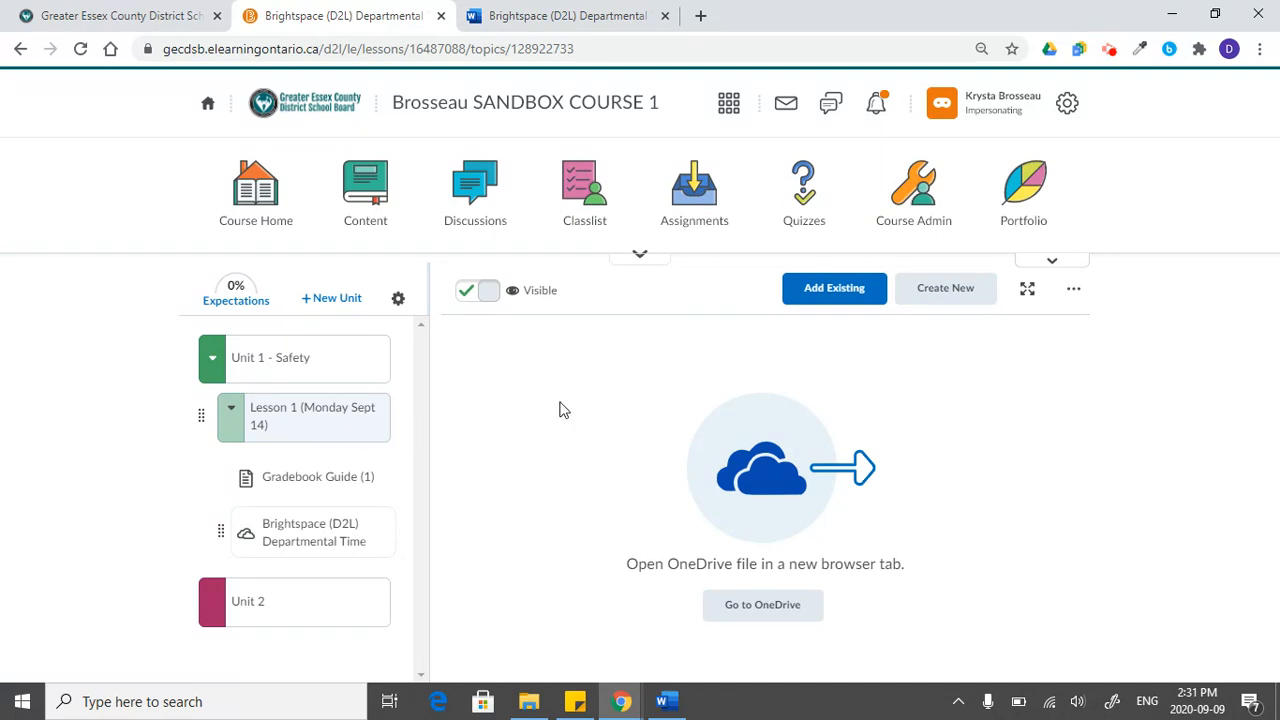
click(862, 302)
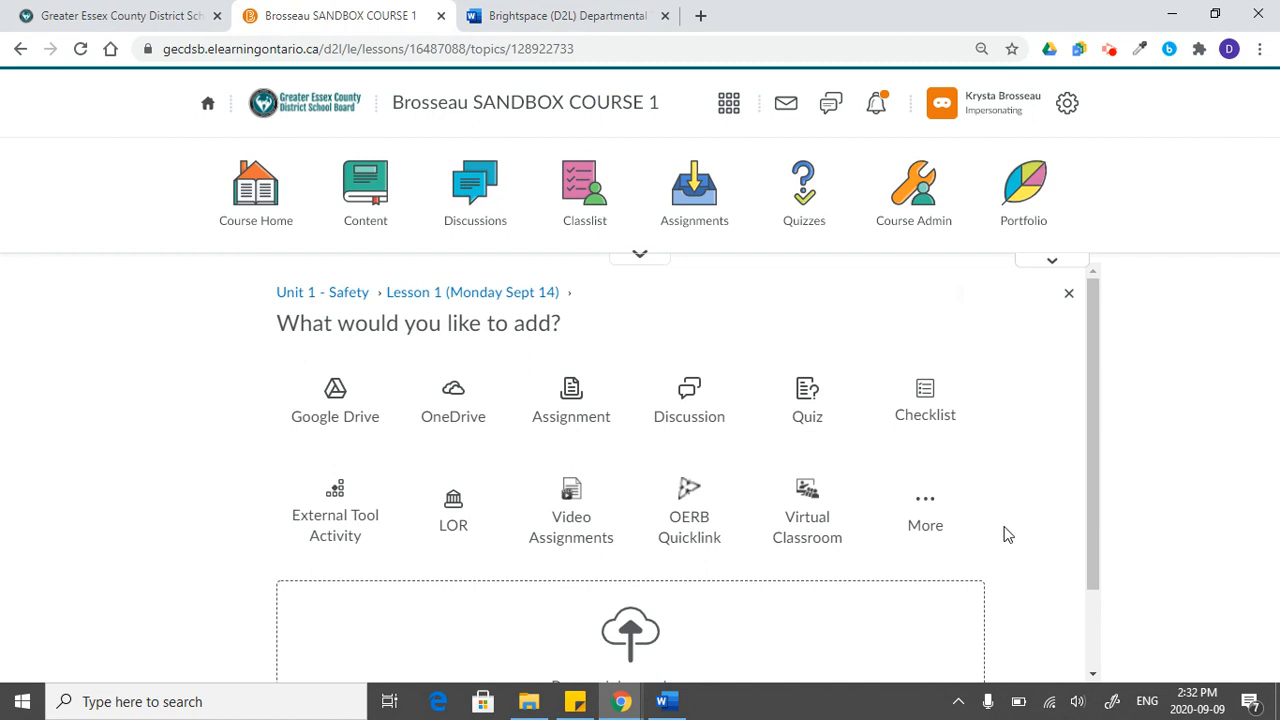
scroll(1007, 535, down, 1)
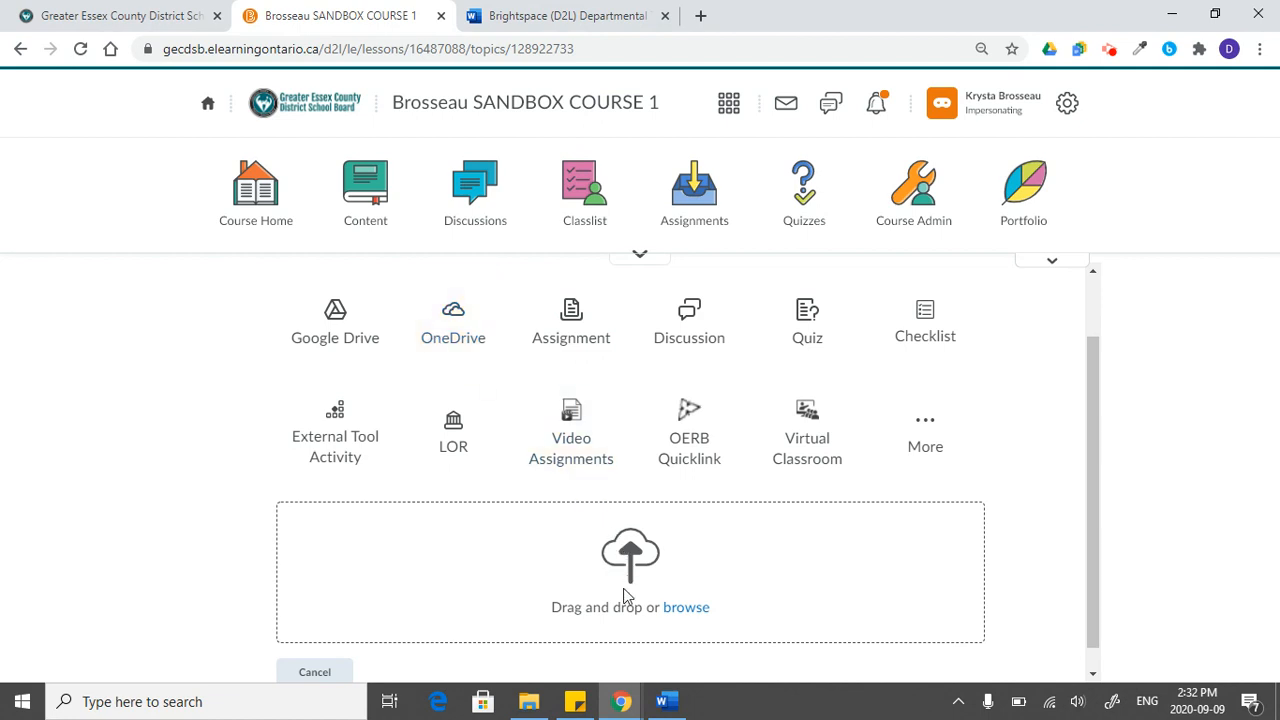
click(696, 612)
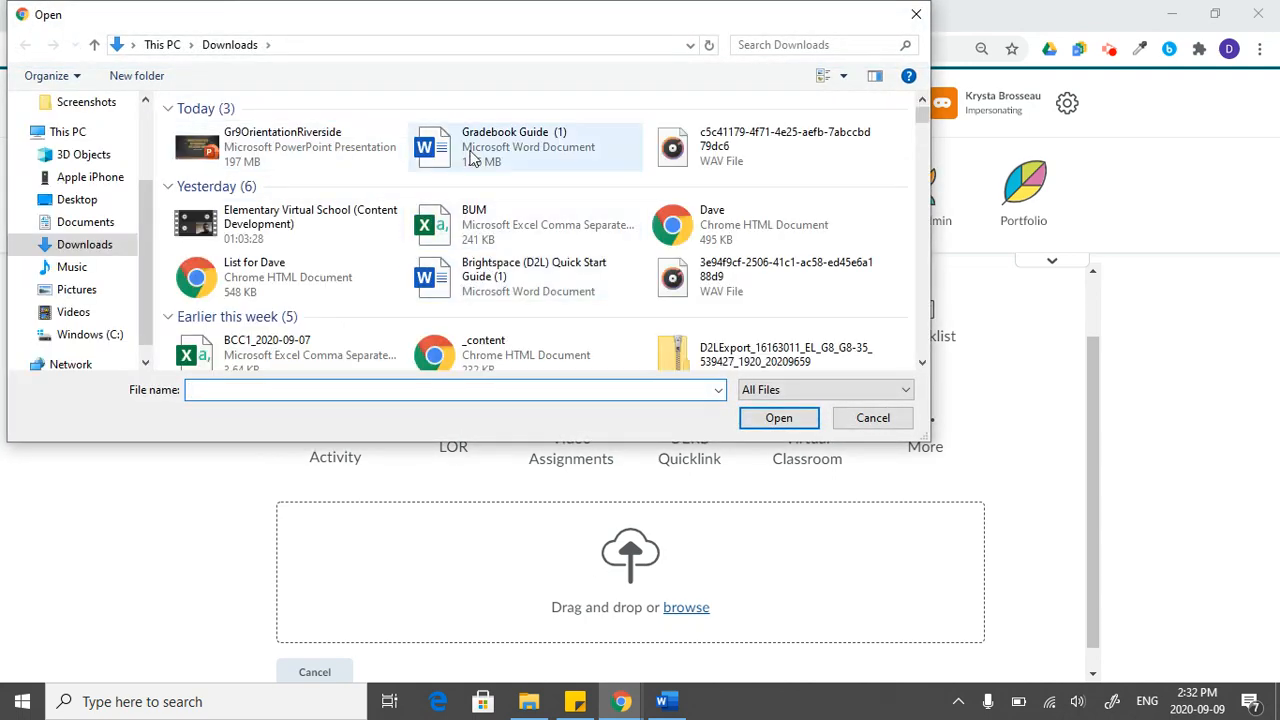
click(868, 418)
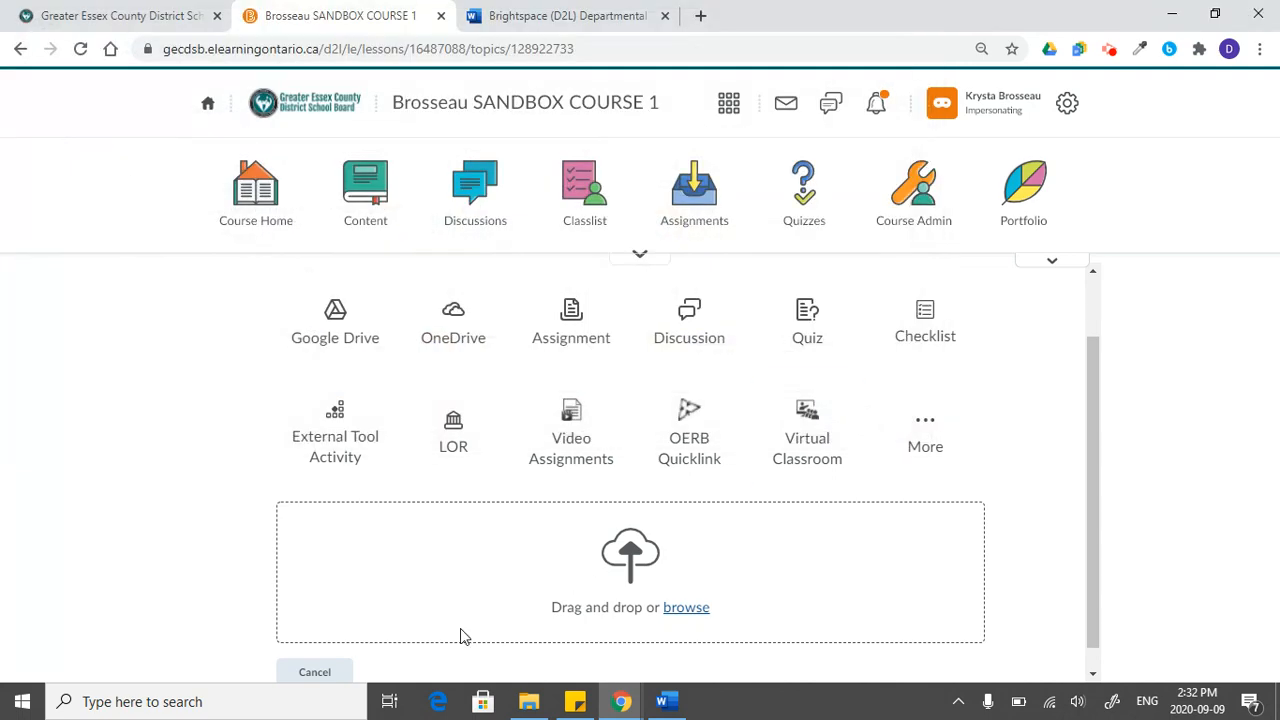
click(314, 676)
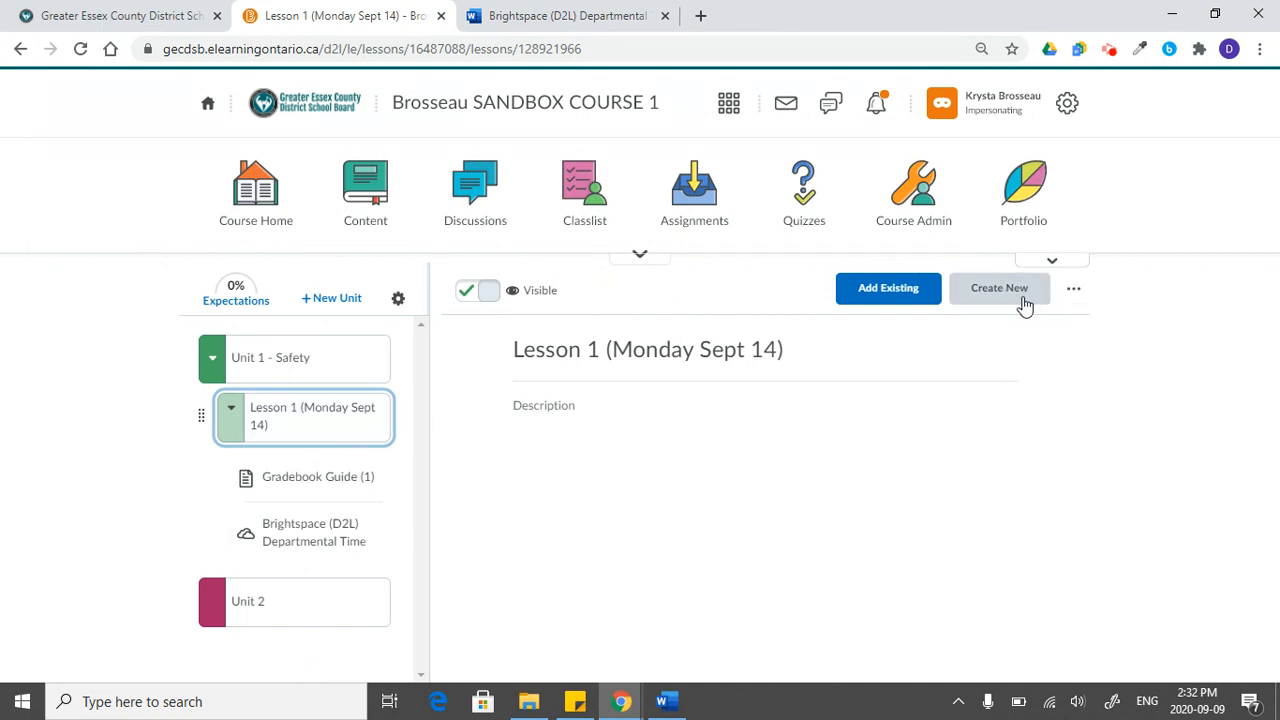
- Collapse the contents of Lesson 1 (Monday Sept 14) in the course outline
click(319, 416)
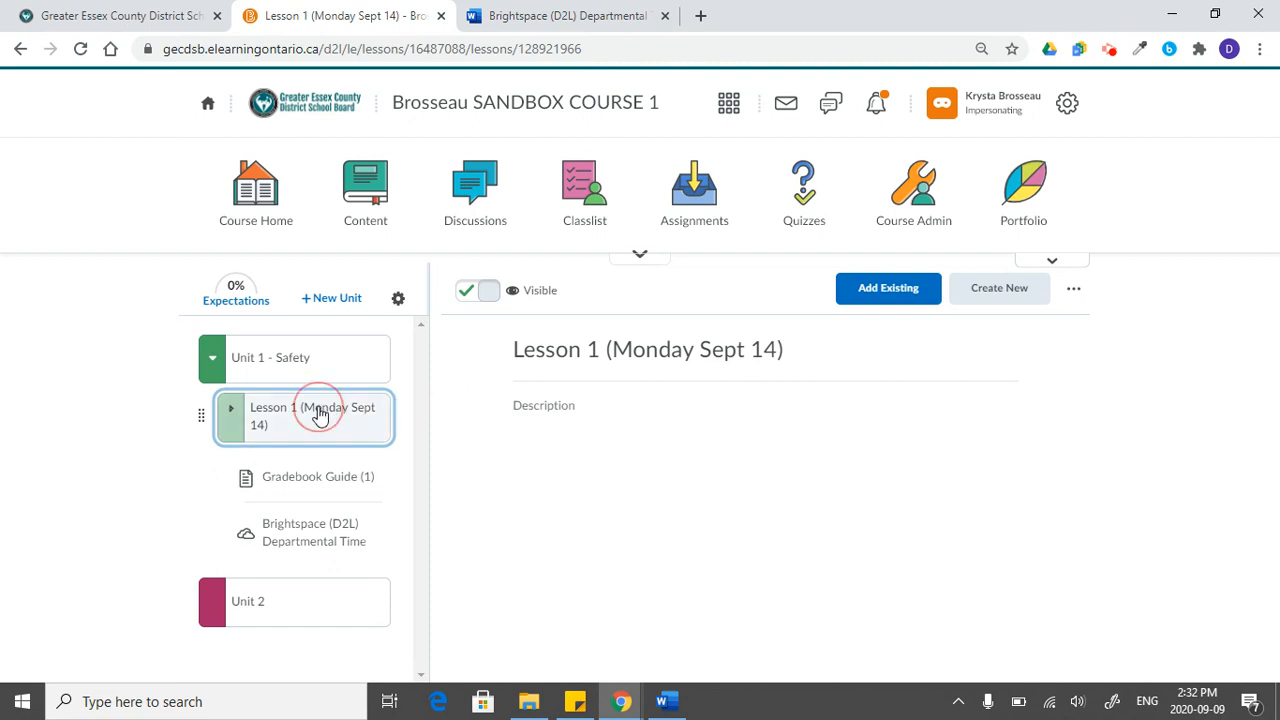
click(319, 420)
click(319, 425)
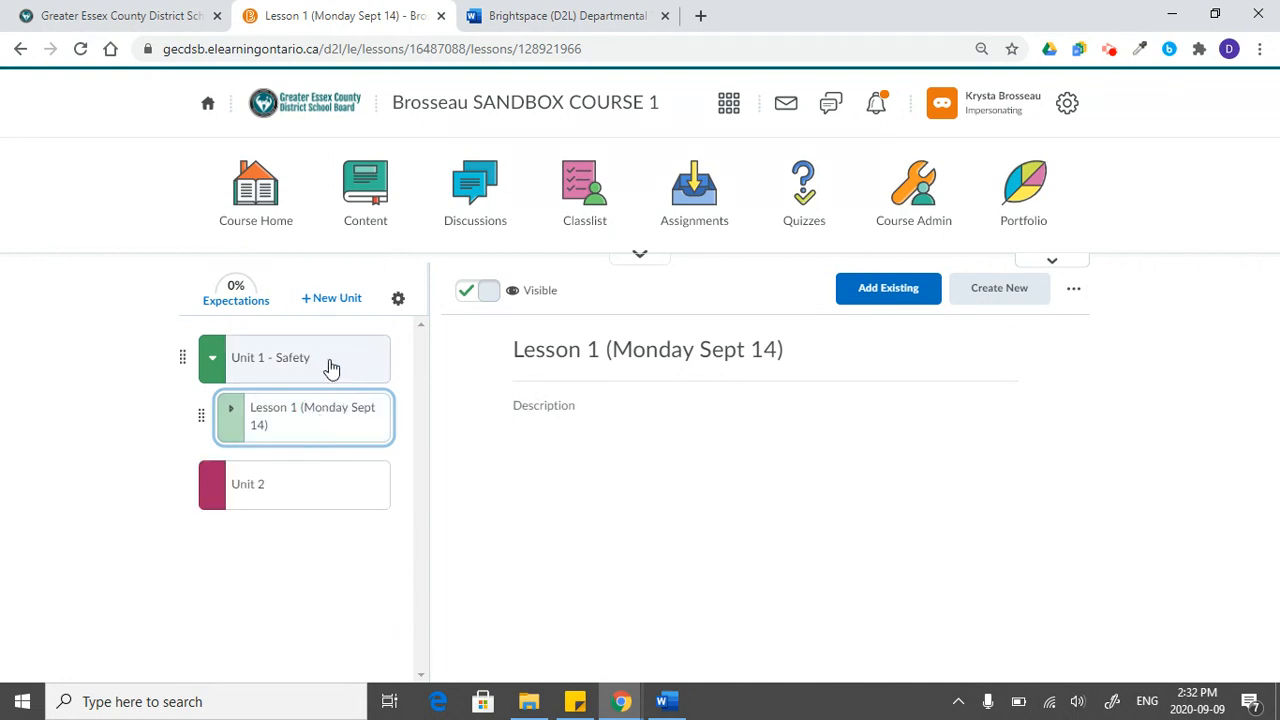
- Create a new lesson titled "Lesson 2" in Unit 1 - Safety and make it visible to students
click(331, 369)
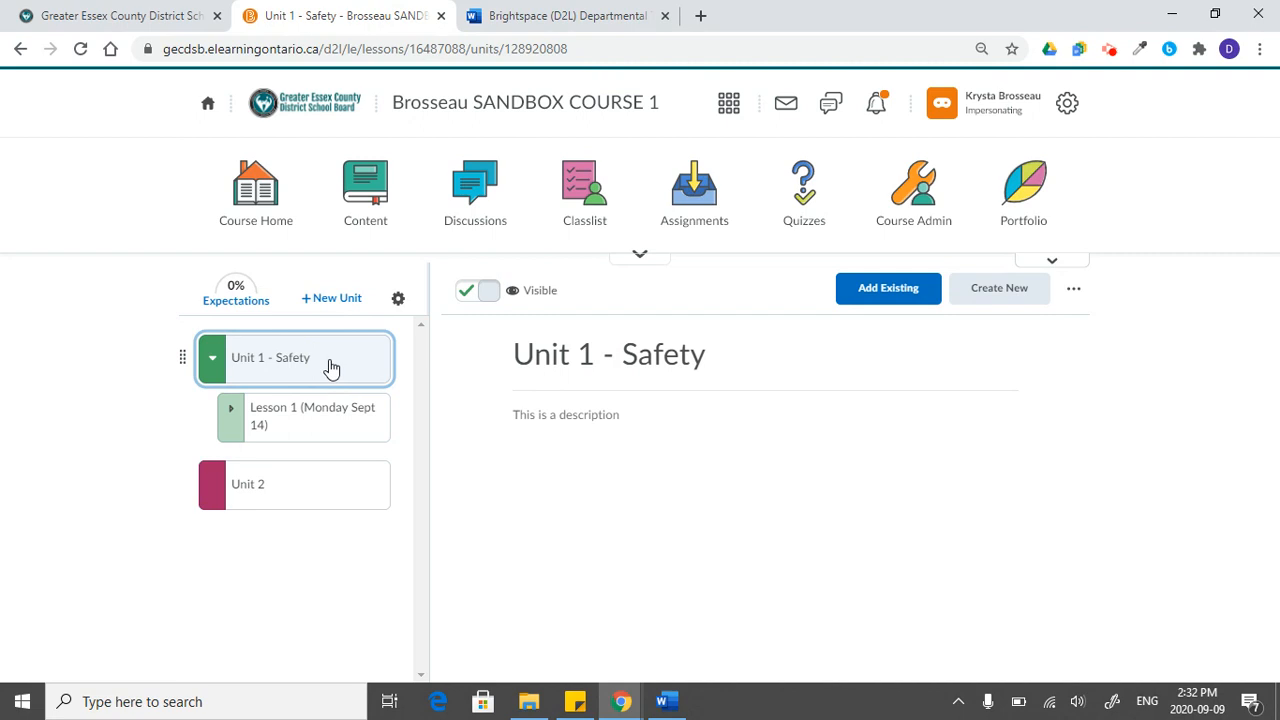
click(1001, 290)
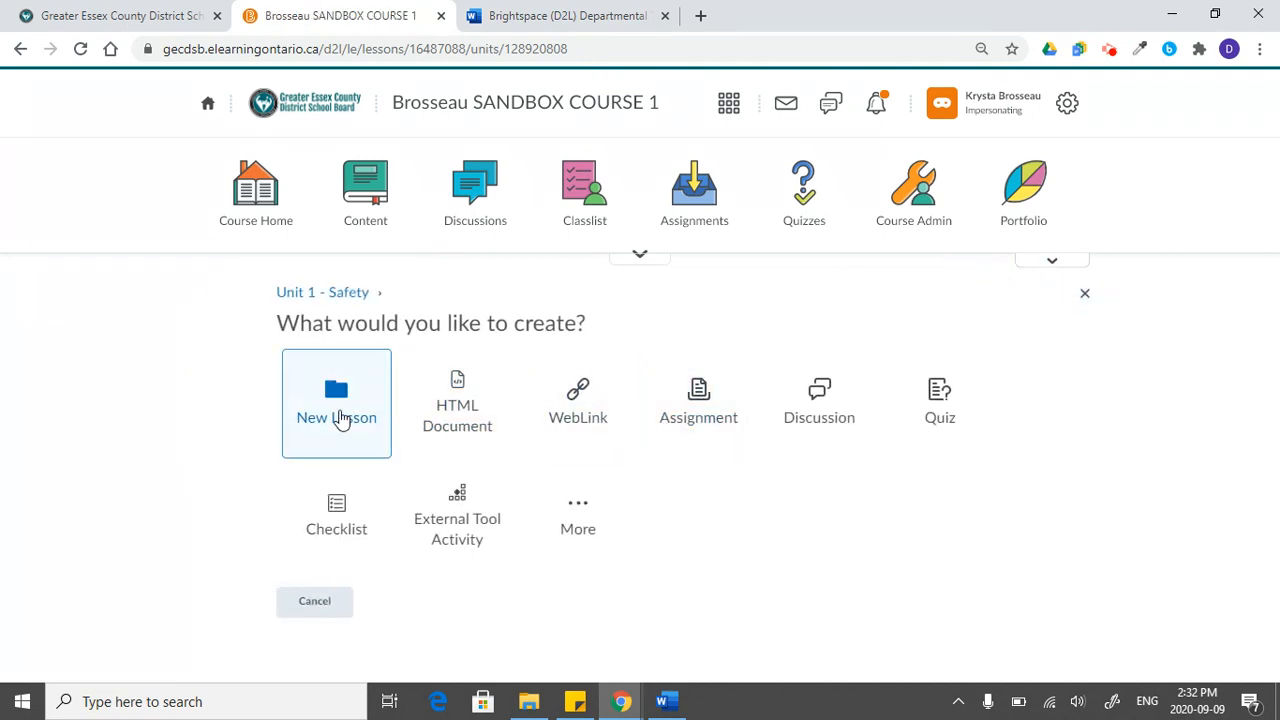
click(341, 420)
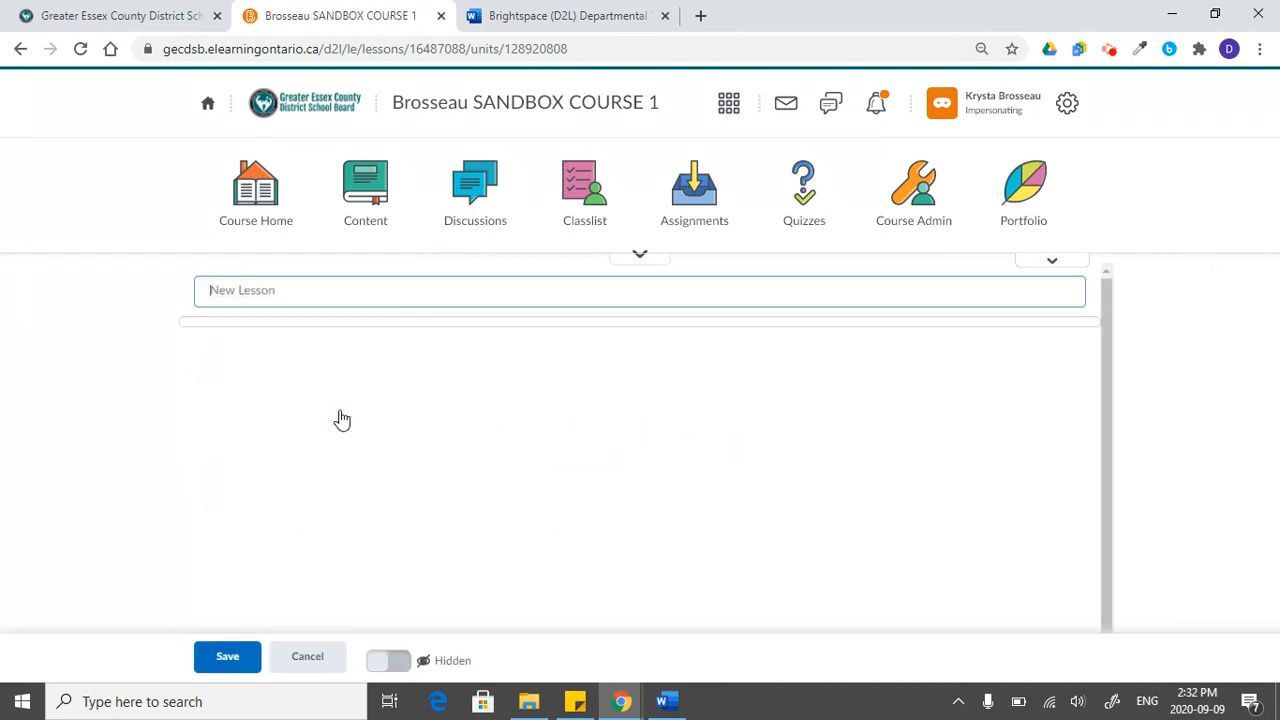
click(279, 286)
text(Lesson 2)
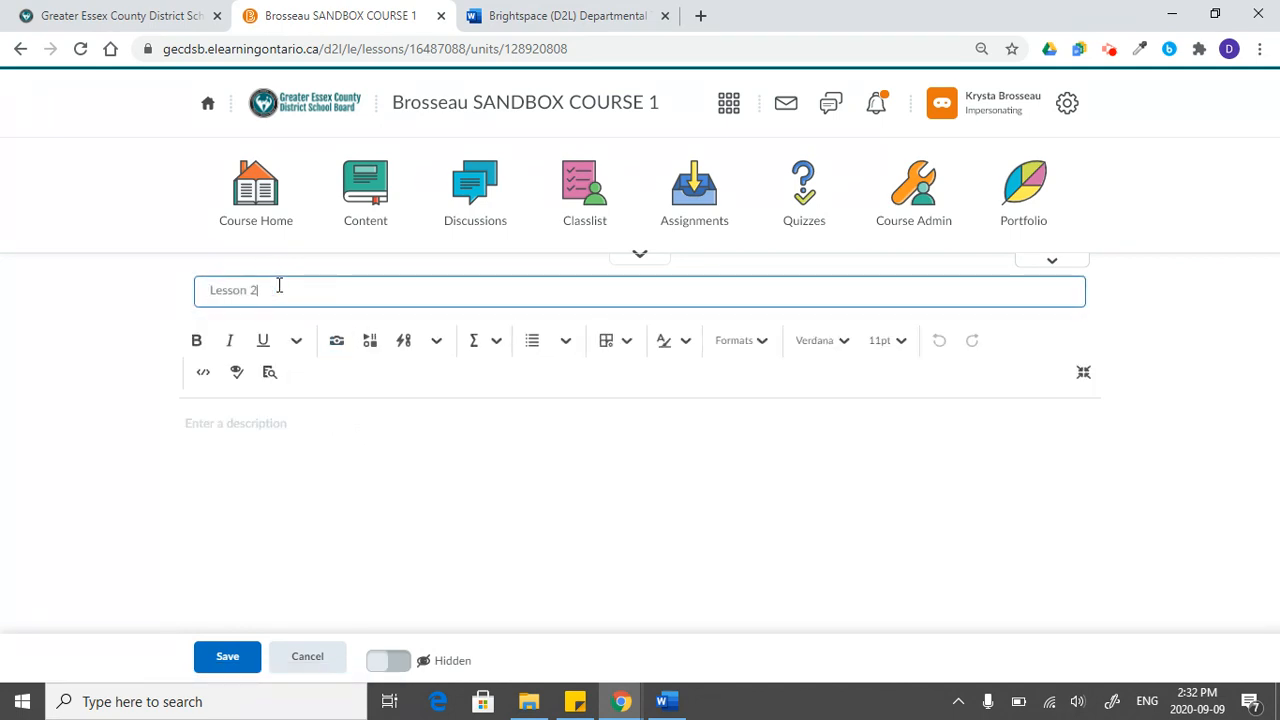
click(227, 656)
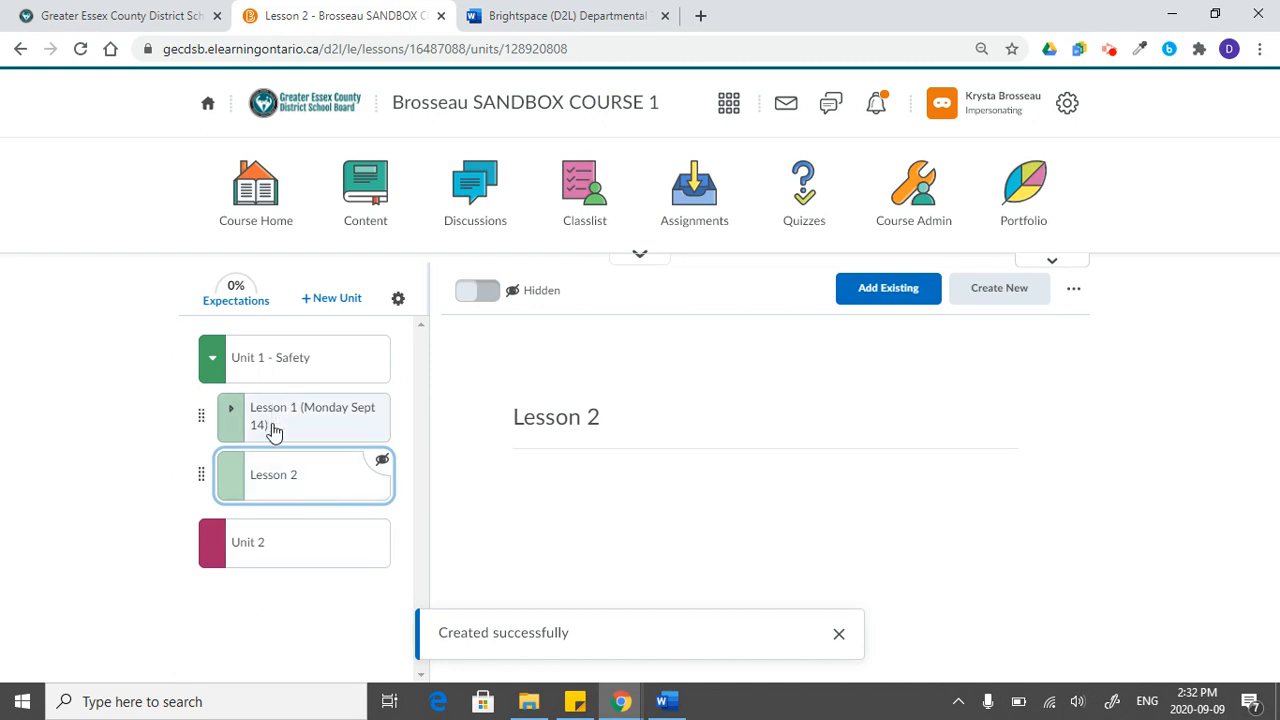
click(474, 291)
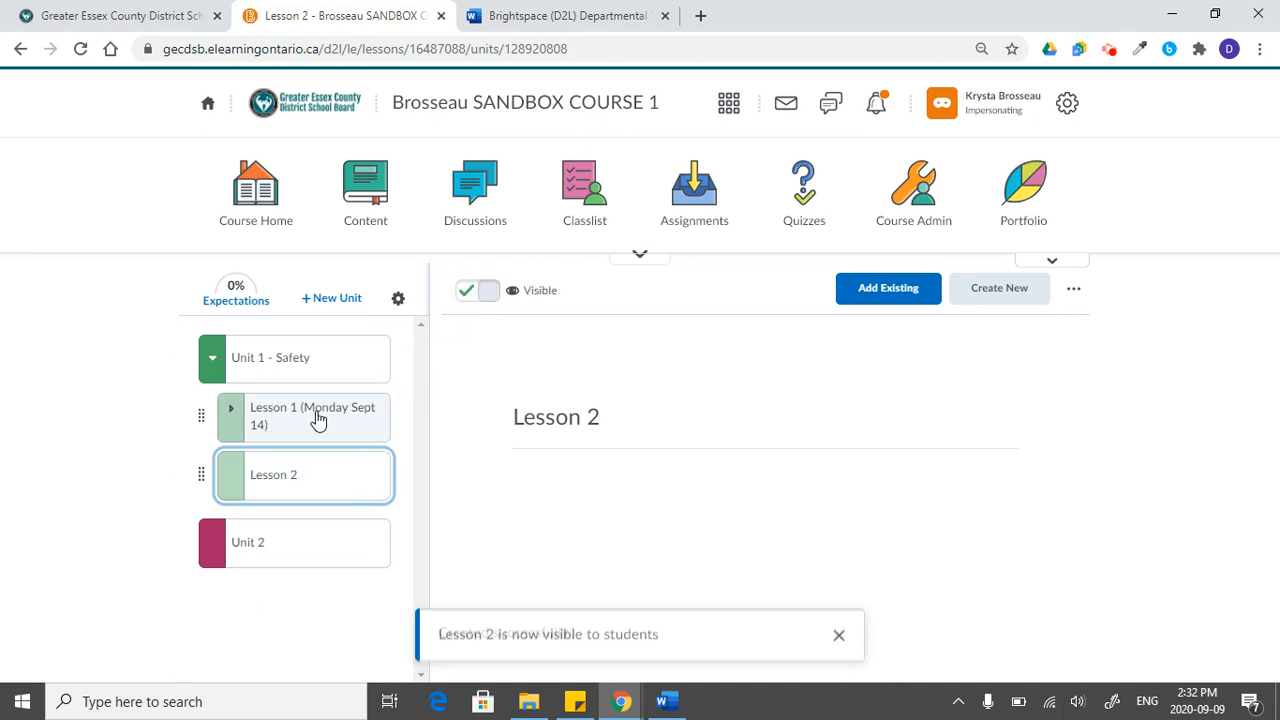
- Expand Lesson 1 to review its Gradebook Guide (1) and OneDrive topics, and collapse the lesson again
click(252, 426)
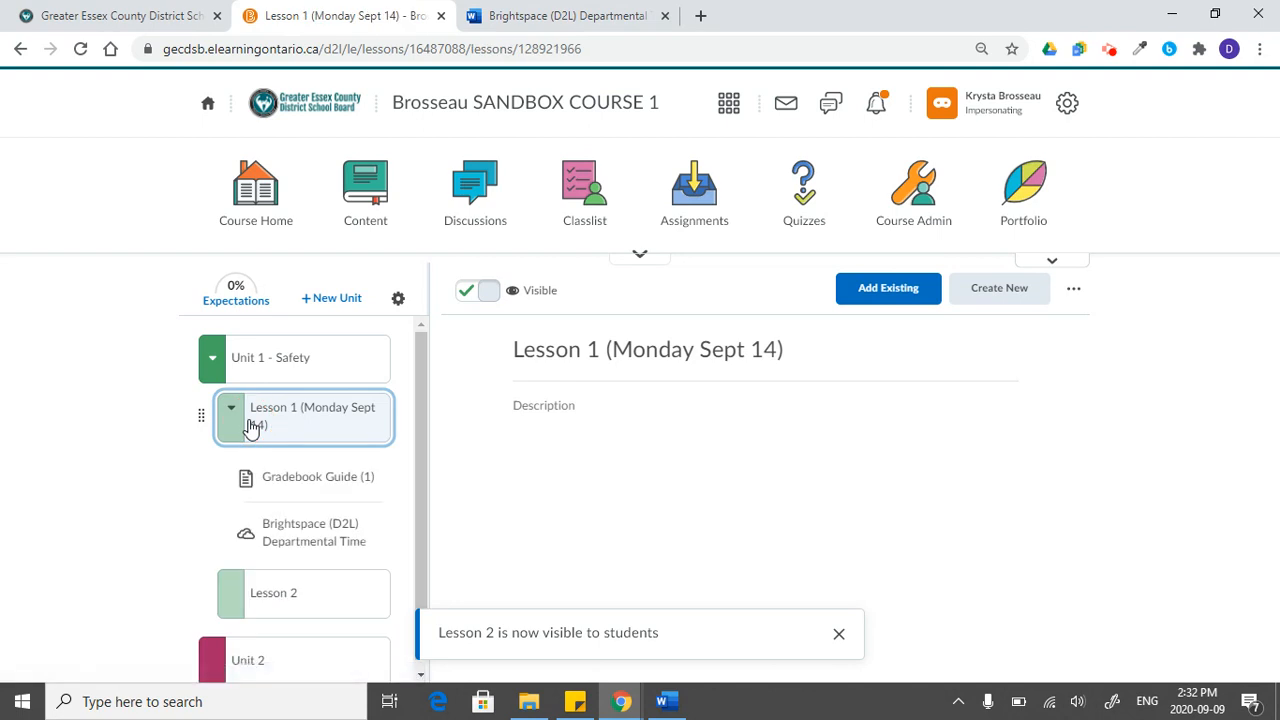
click(295, 482)
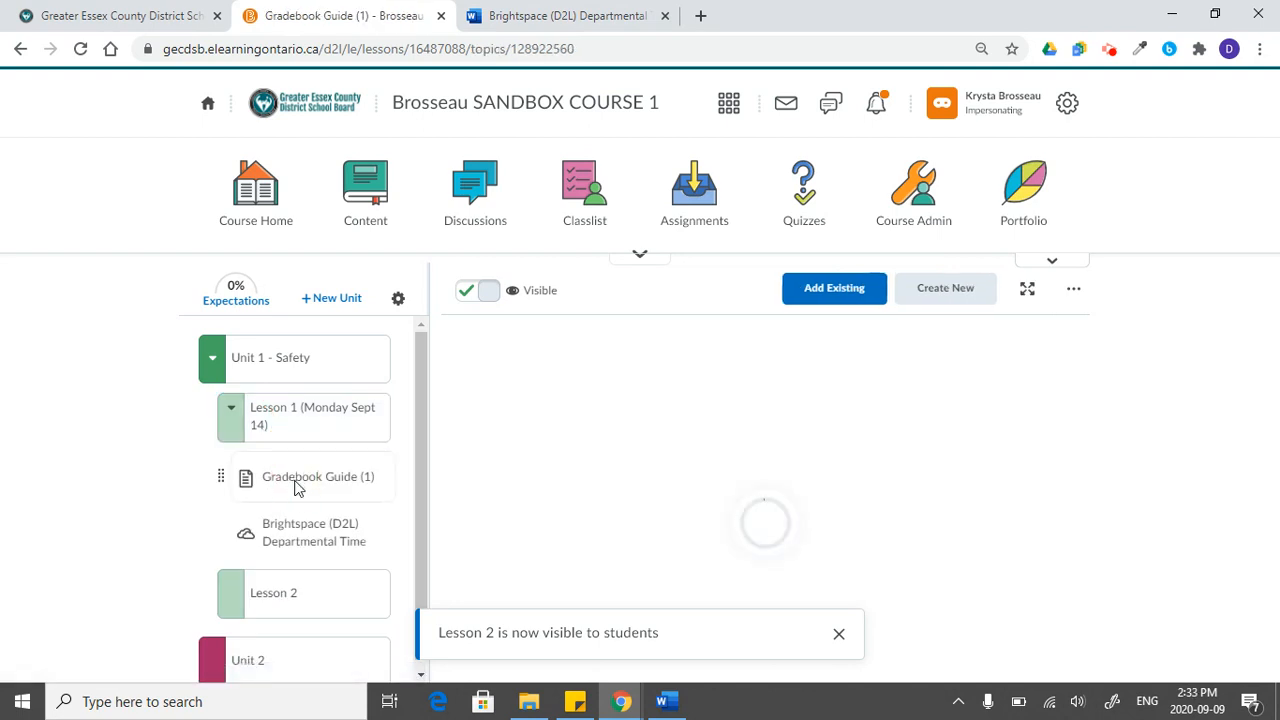
click(306, 532)
click(294, 605)
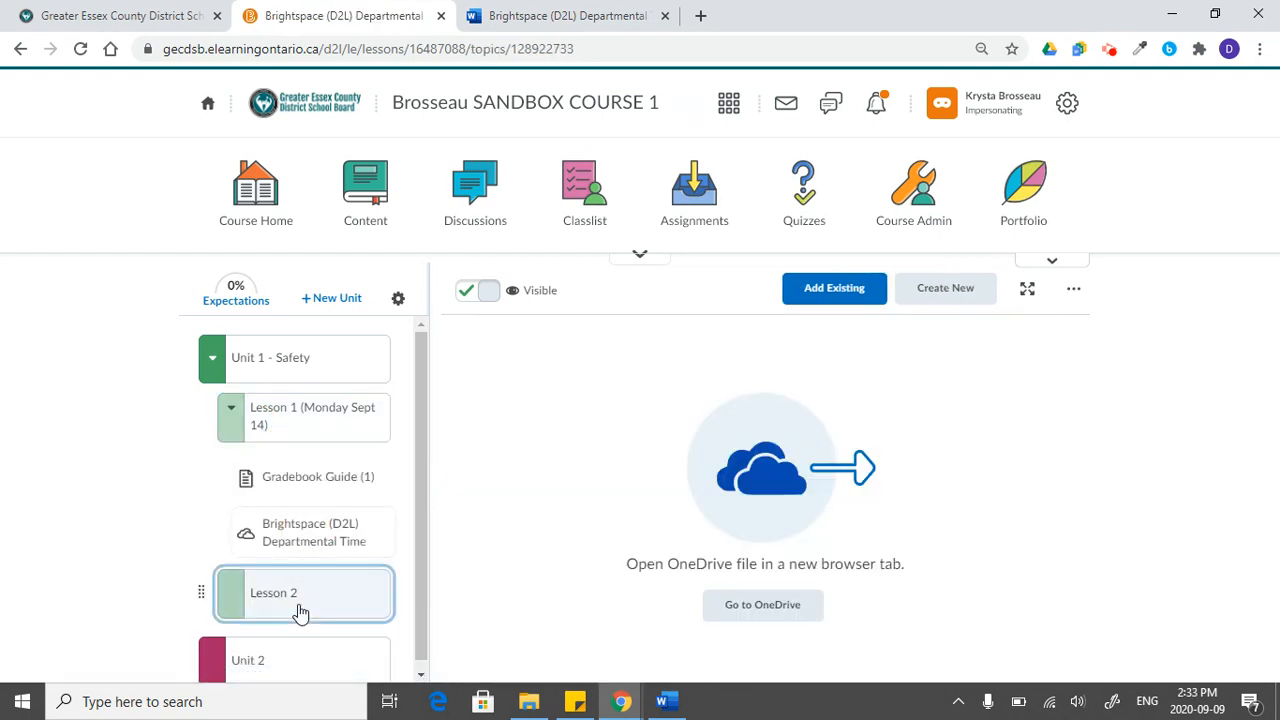
click(242, 412)
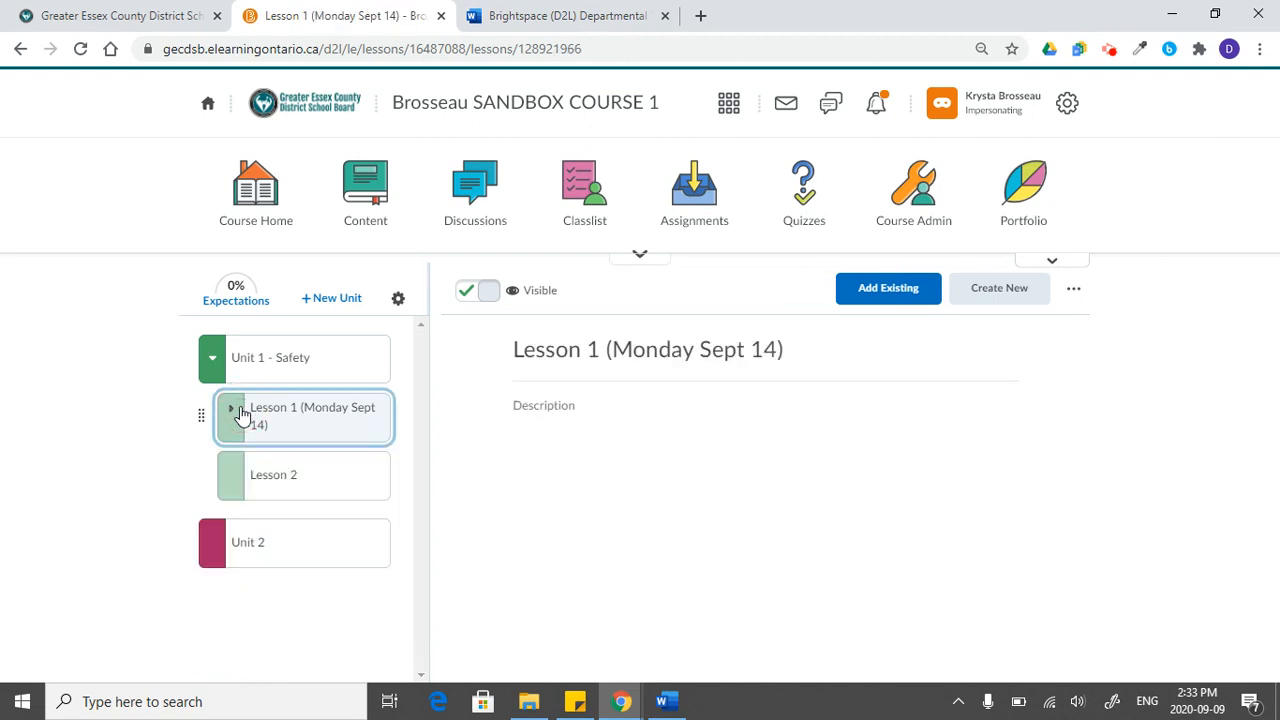
- Create an HTML document in Lesson 2 titled "HTML Document" with the body text "Type", and save it as hidden
click(342, 483)
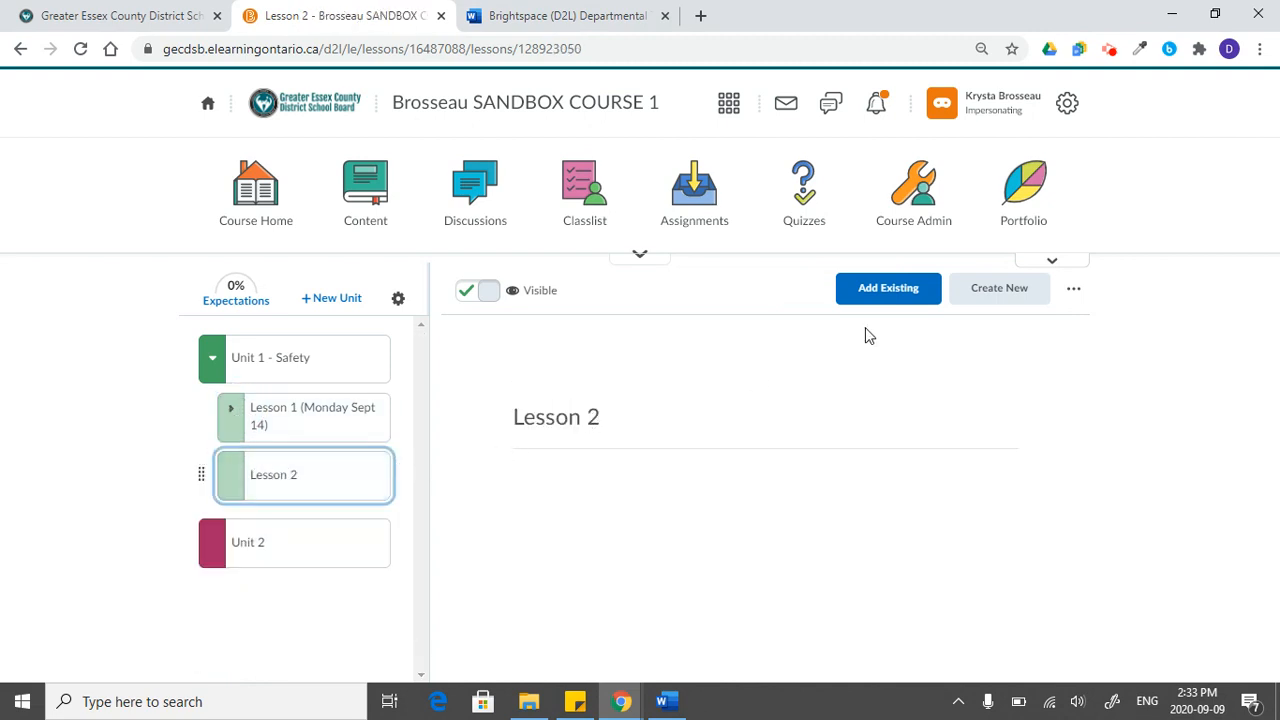
click(1031, 299)
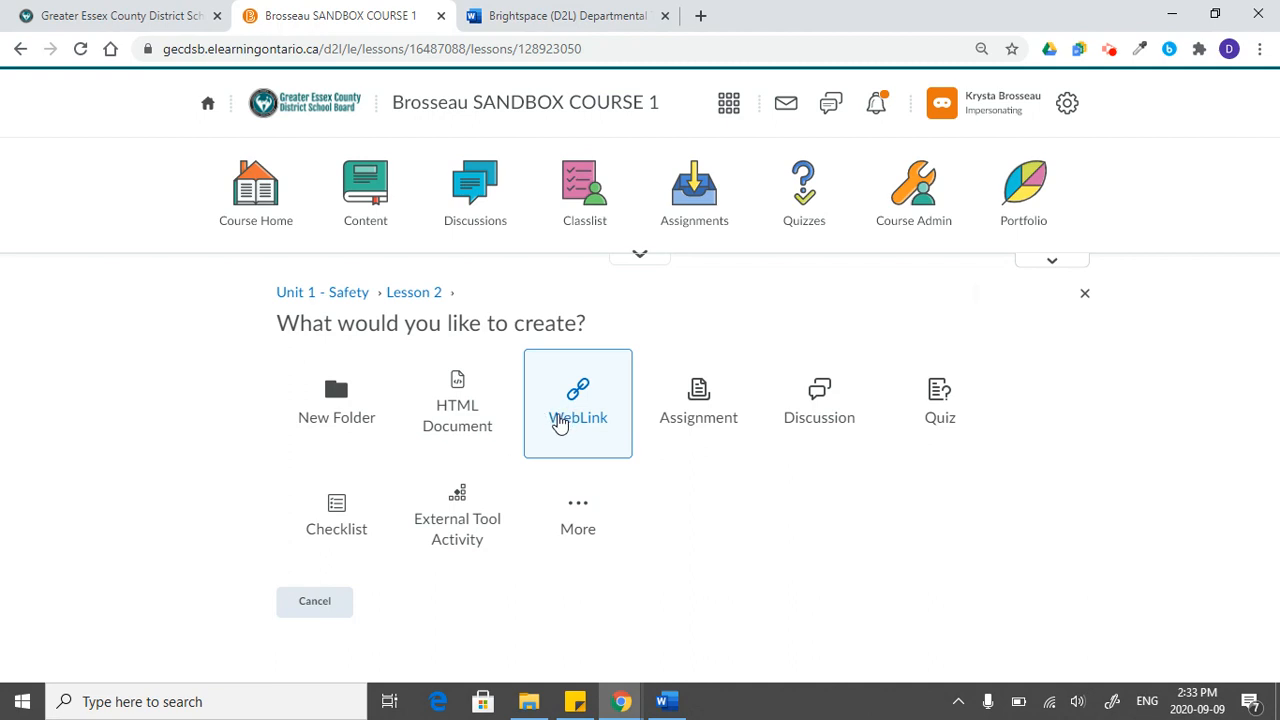
click(466, 420)
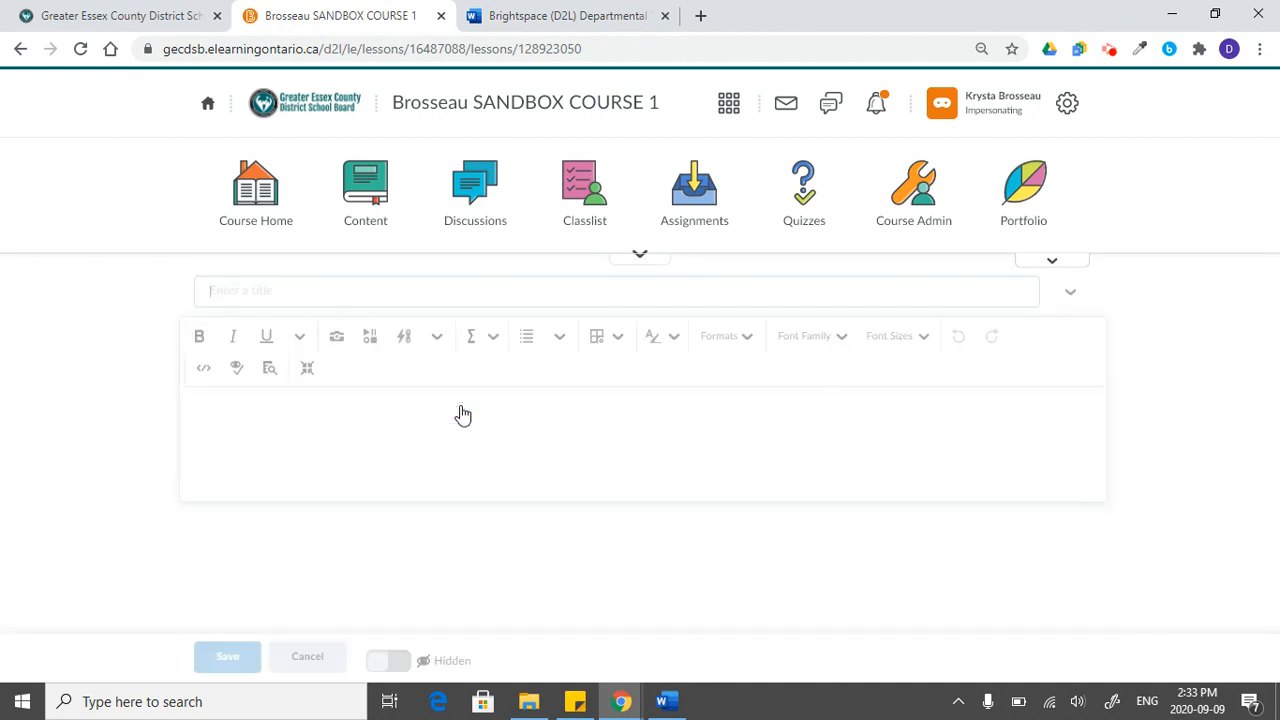
click(280, 300)
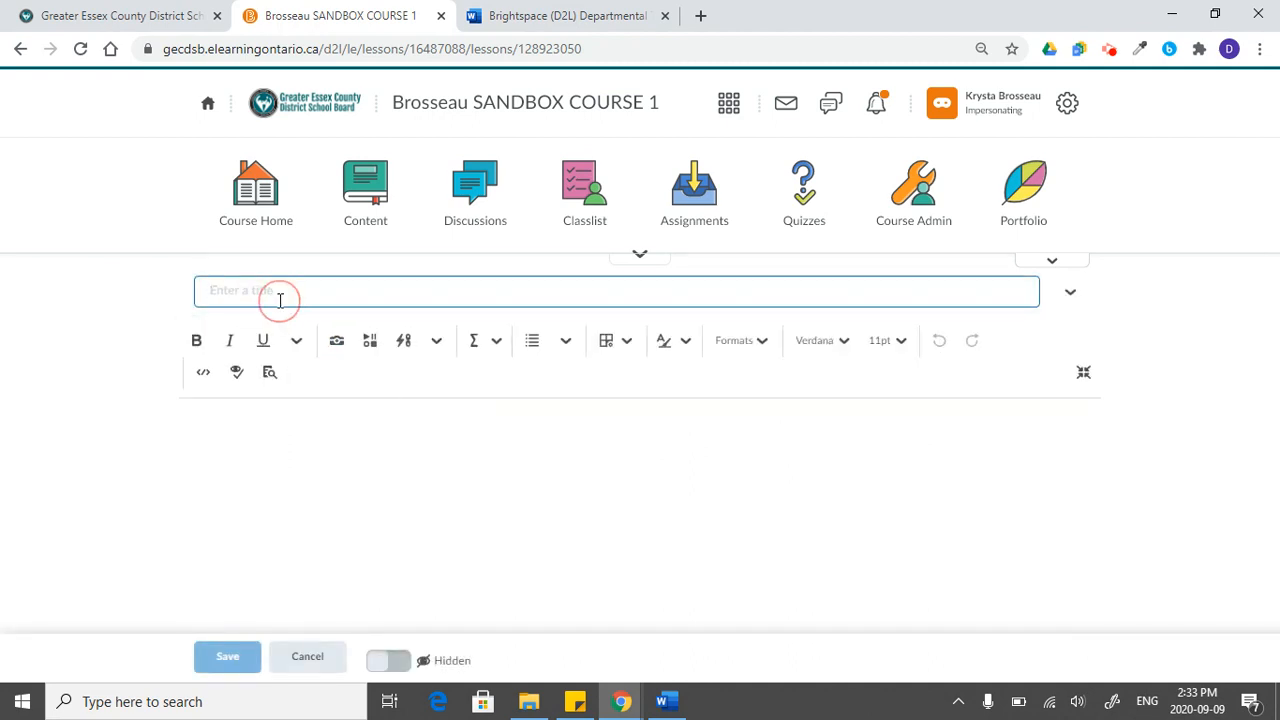
text(HTML Document)
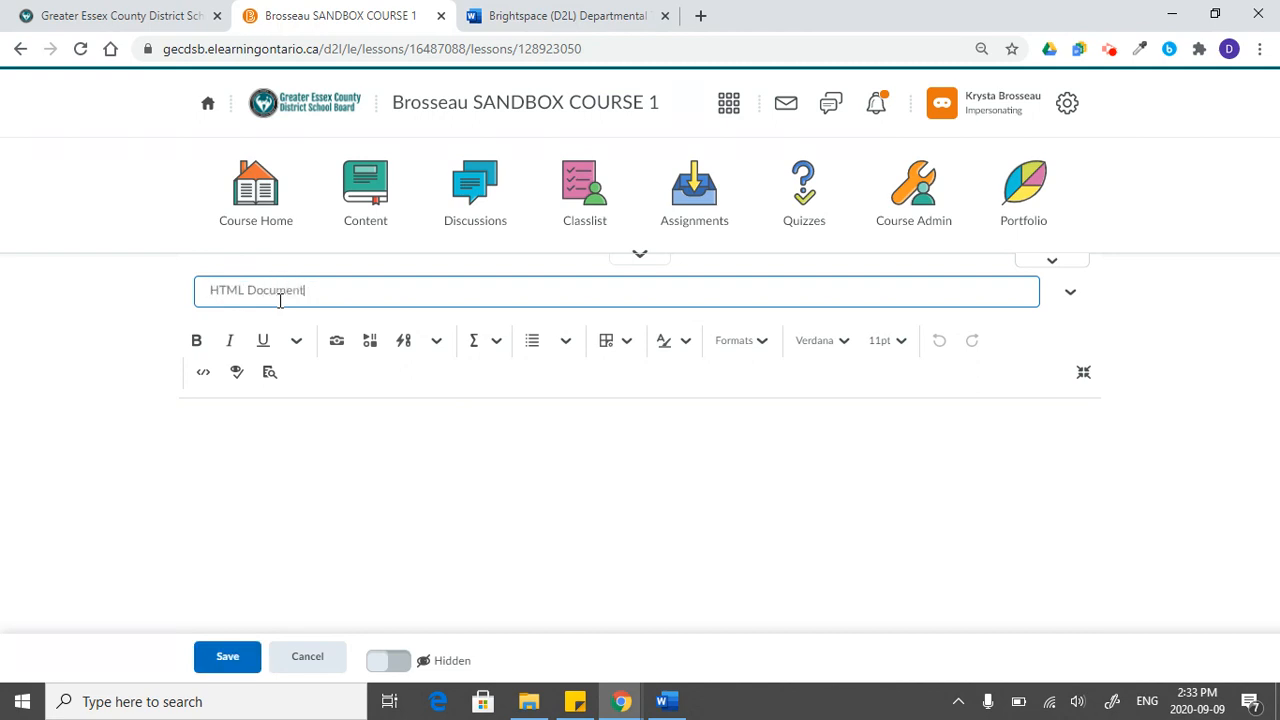
click(281, 417)
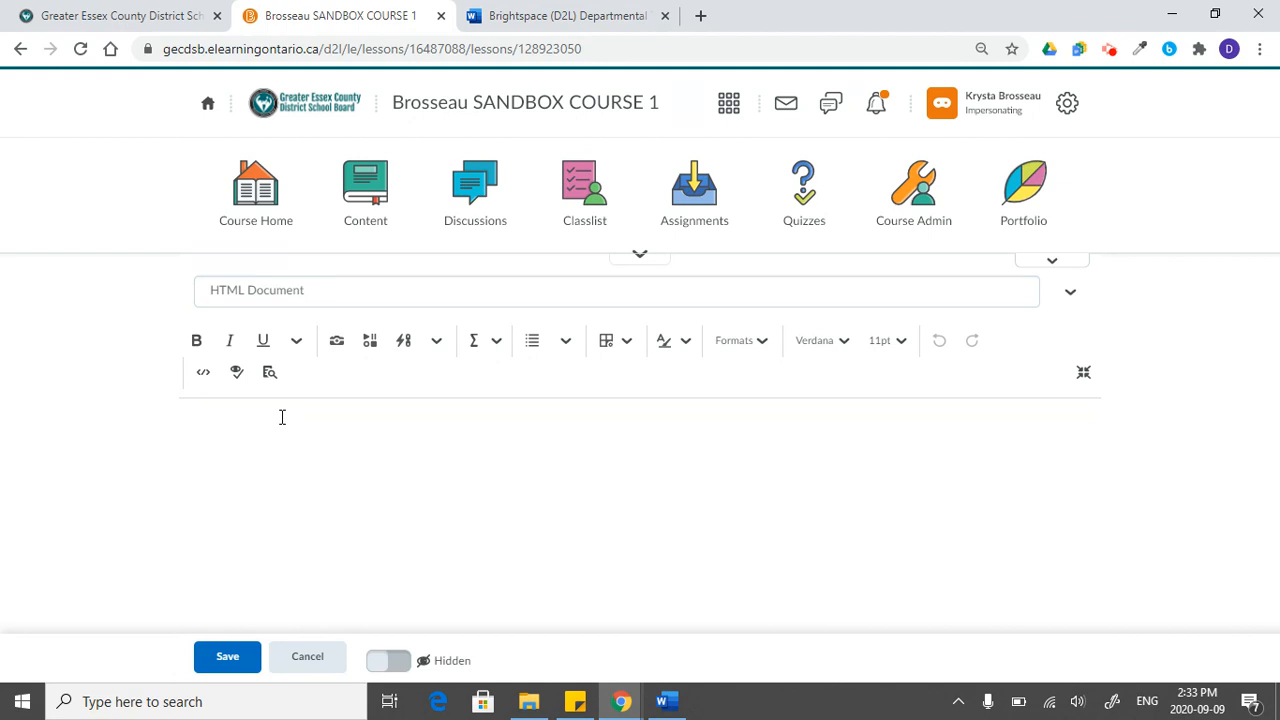
click(230, 656)
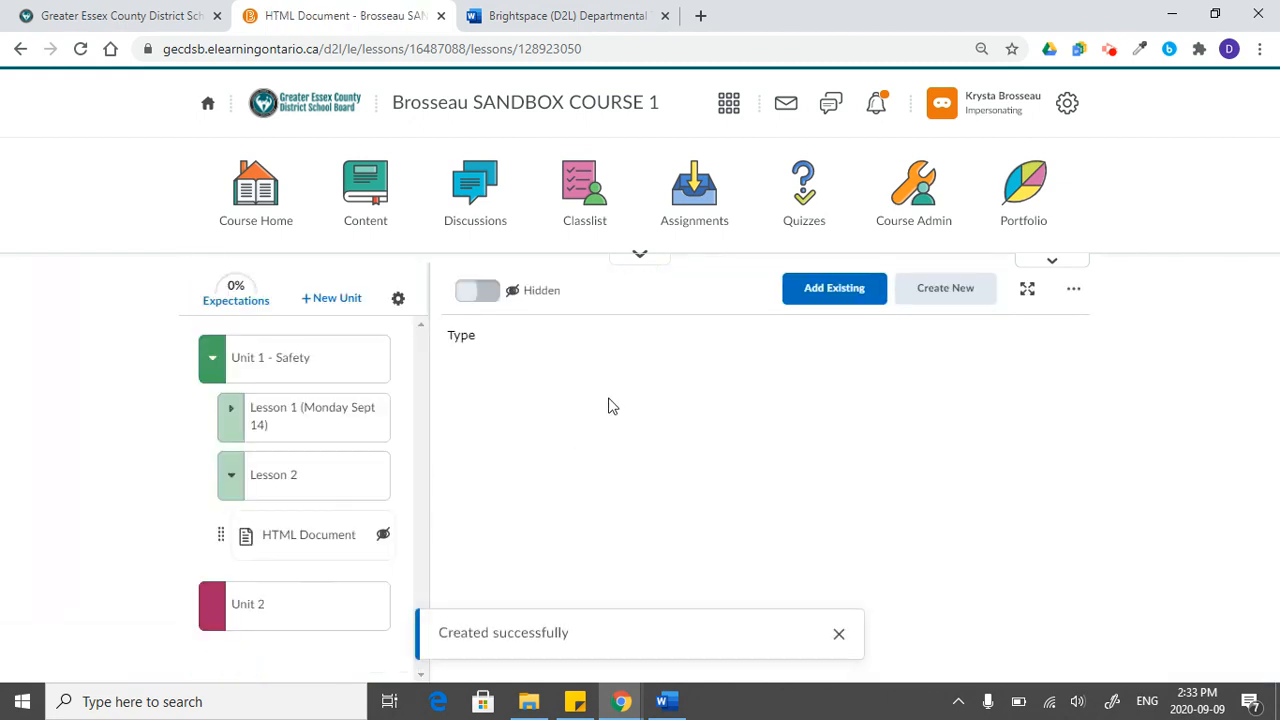
double_click(453, 336)
click(839, 634)
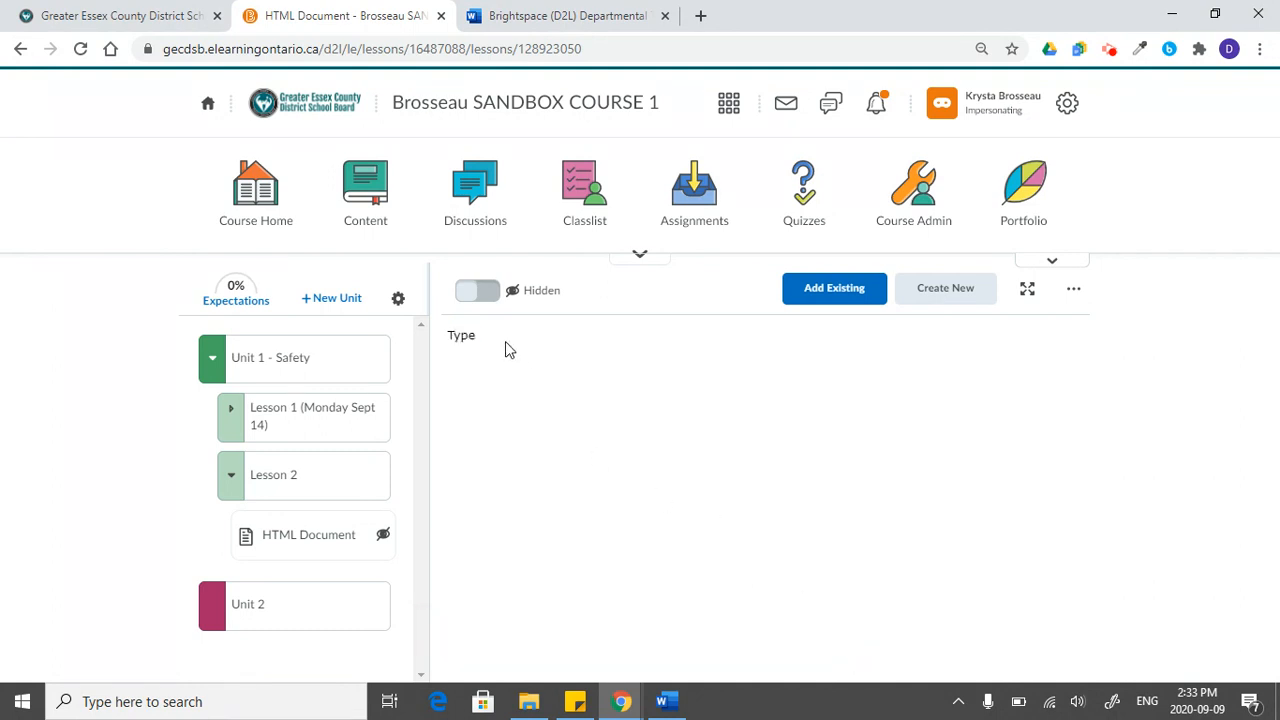
- Make the HTML Document topic in Lesson 2 visible to students and expand Lesson 1 in the course outline
click(332, 543)
click(480, 296)
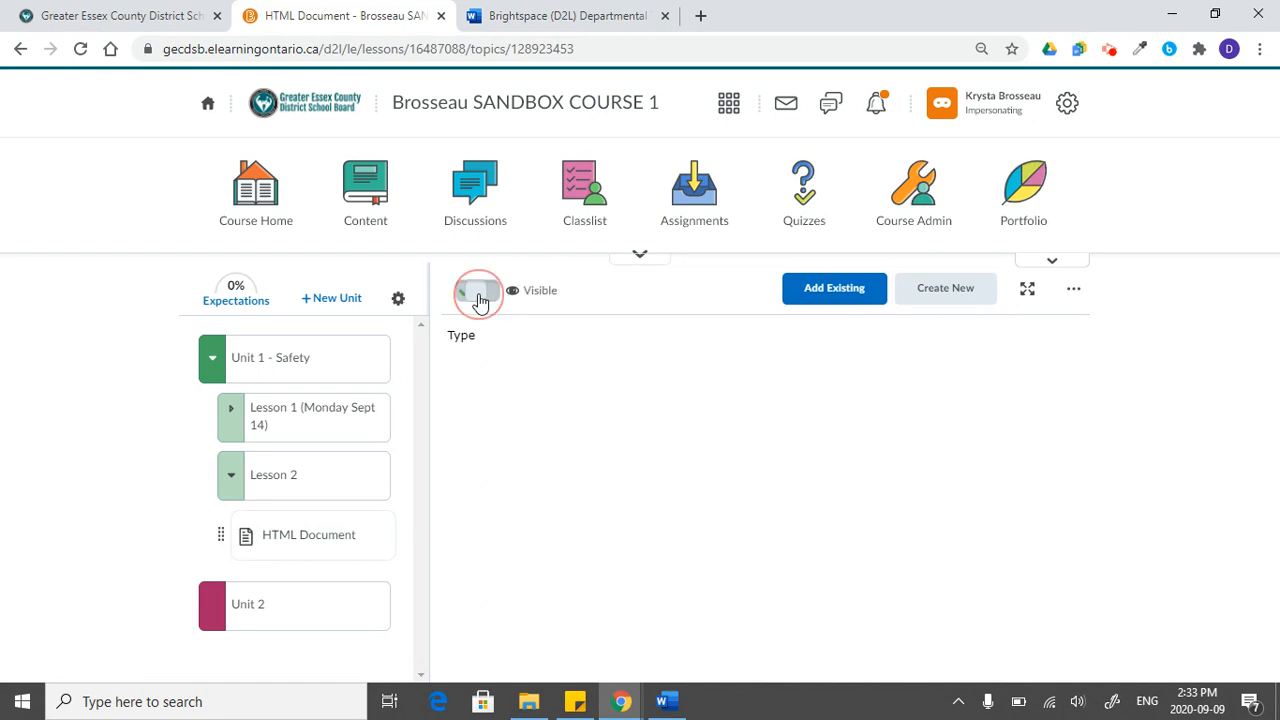
click(305, 412)
scroll(332, 512, down, 1)
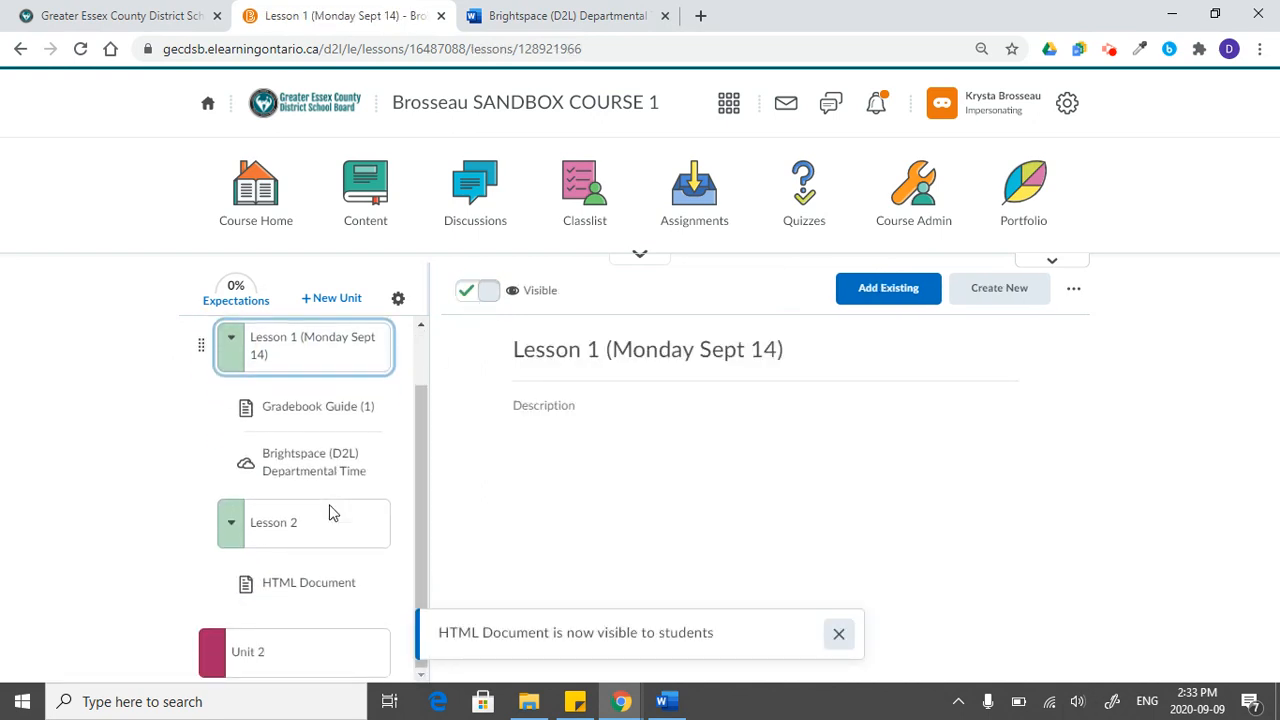
click(300, 590)
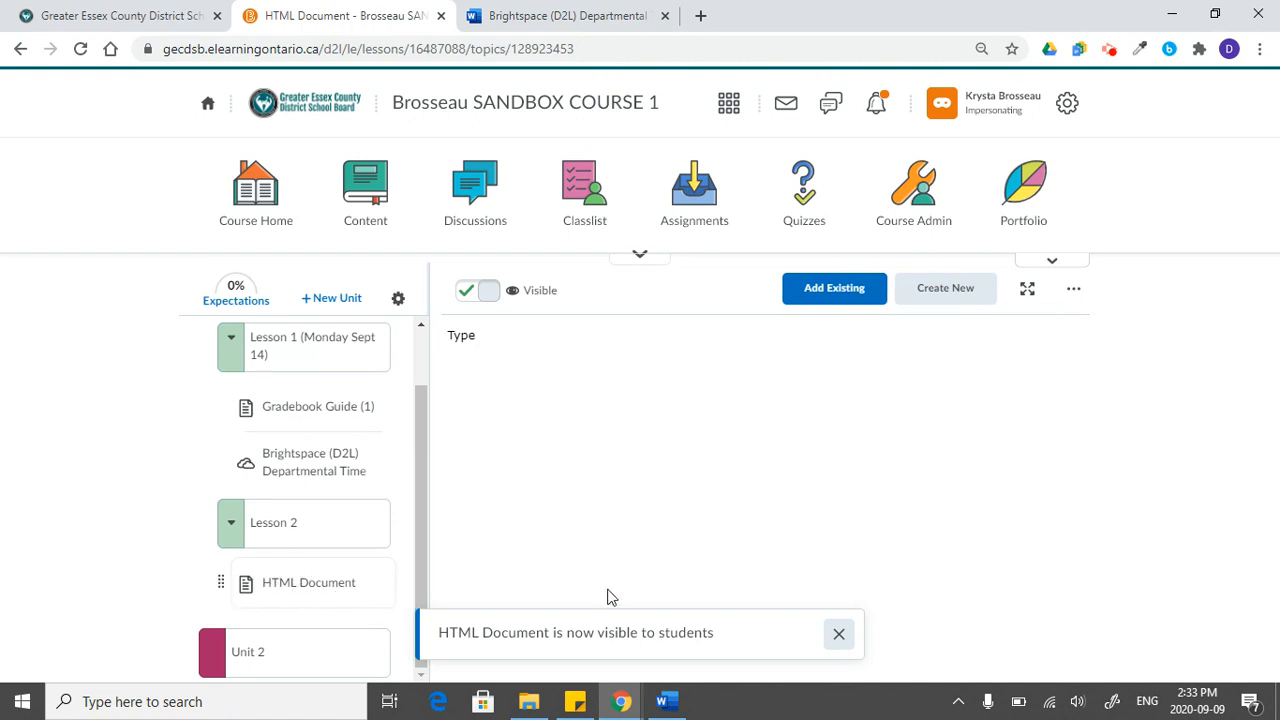
click(839, 634)
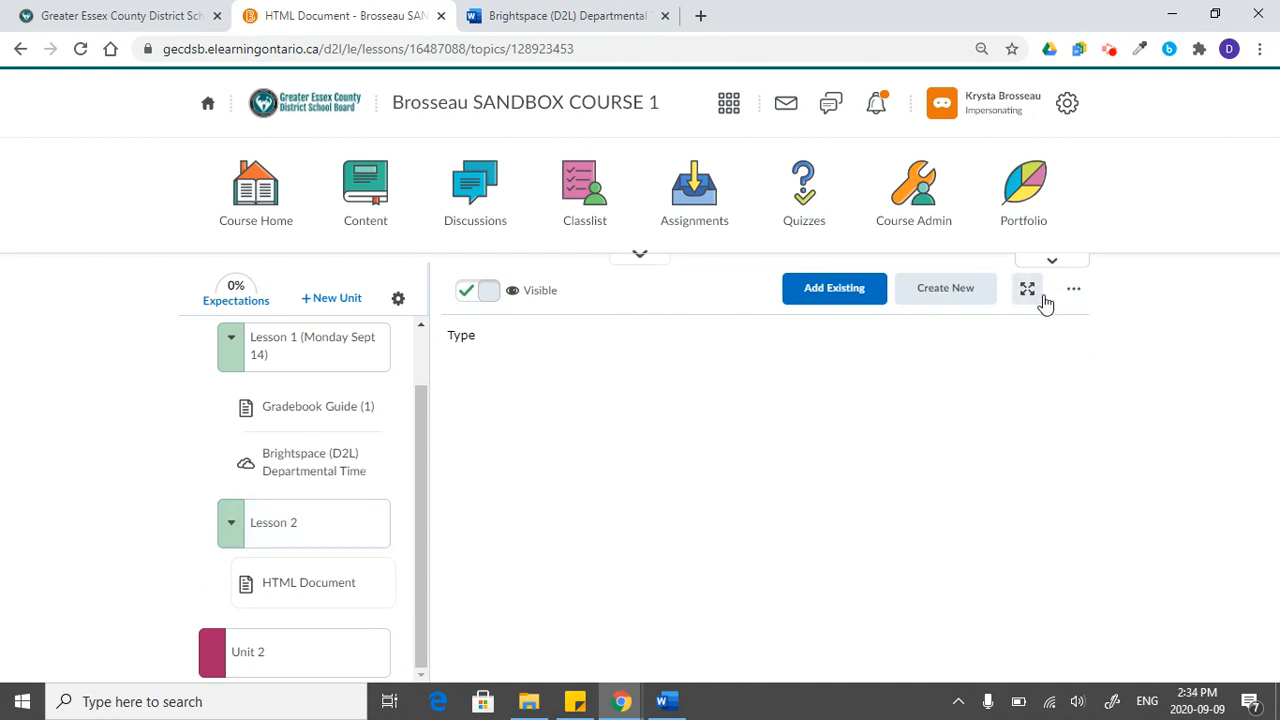
- Edit the HTML document's body text to read "Type - I can edit" and save it
click(1080, 291)
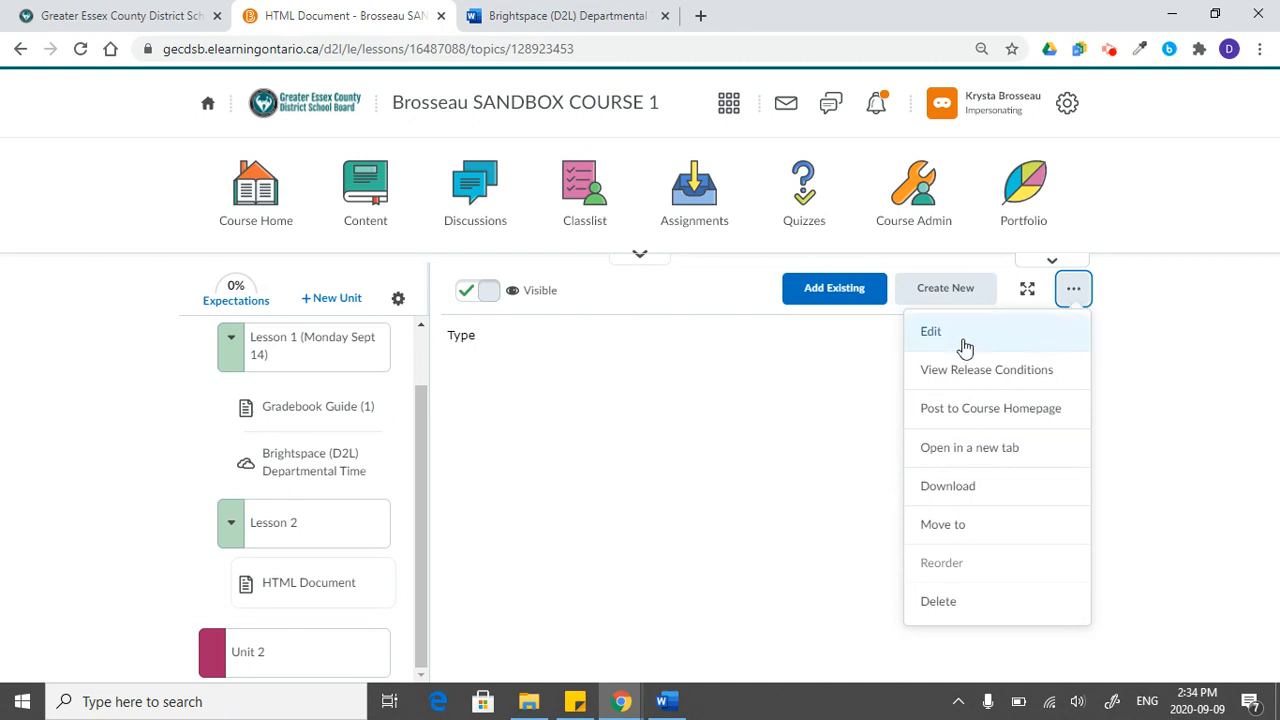
click(300, 583)
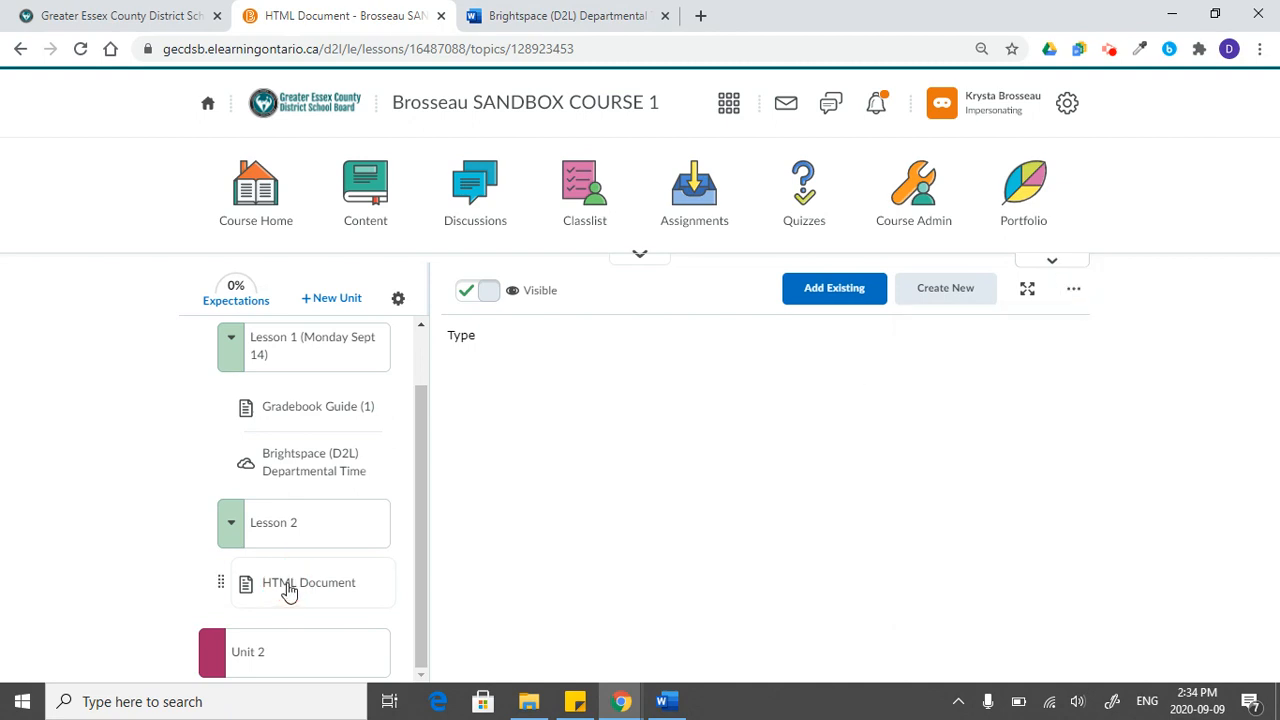
click(1074, 289)
click(1060, 335)
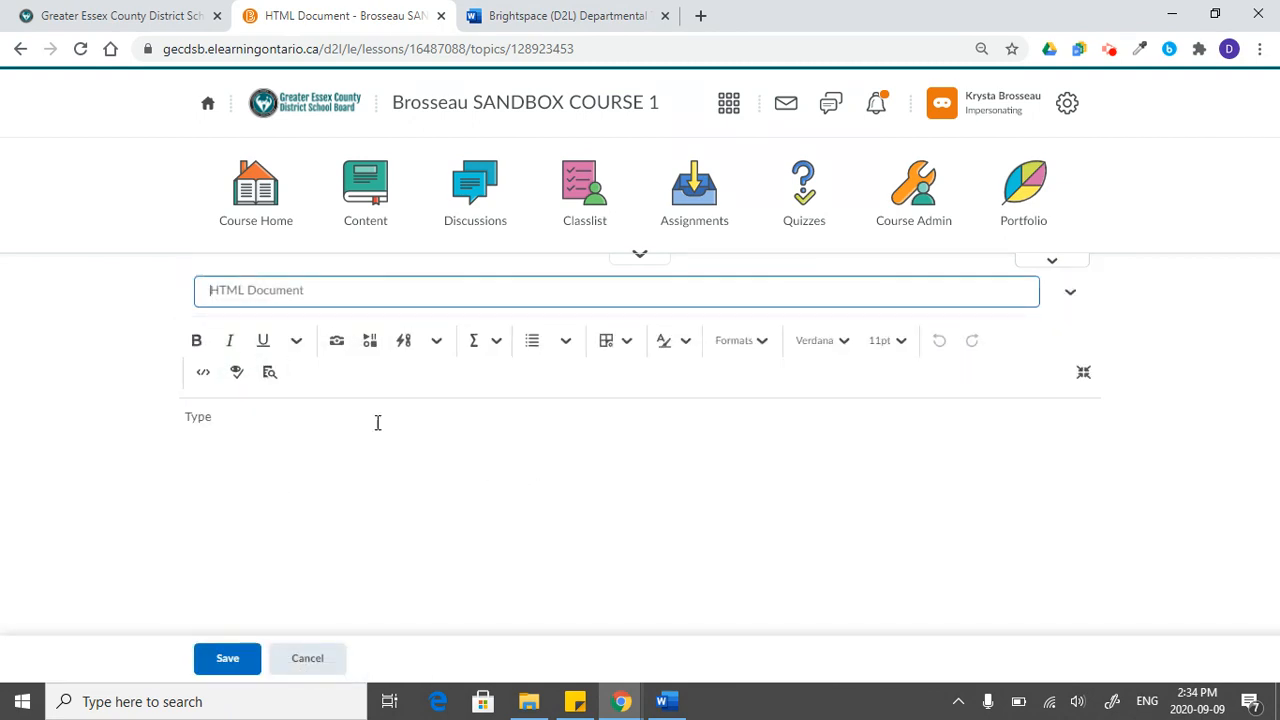
click(364, 418)
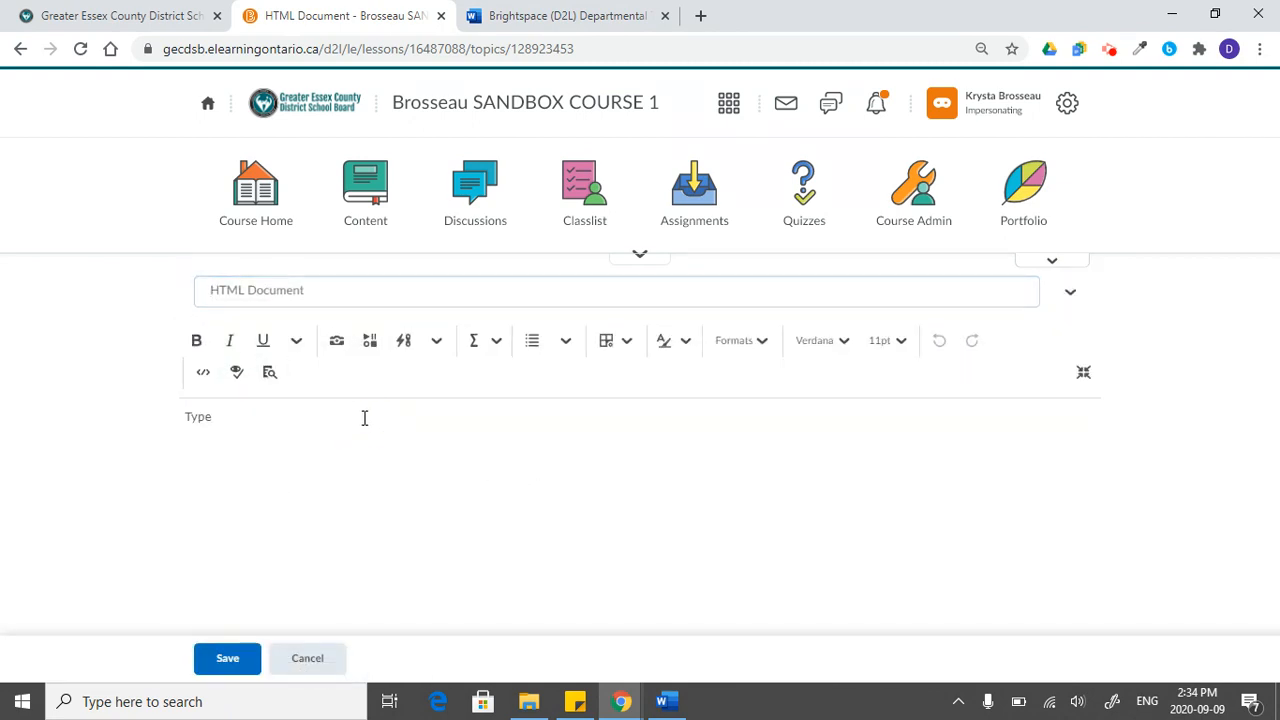
text(Type -)
click(364, 418)
click(227, 658)
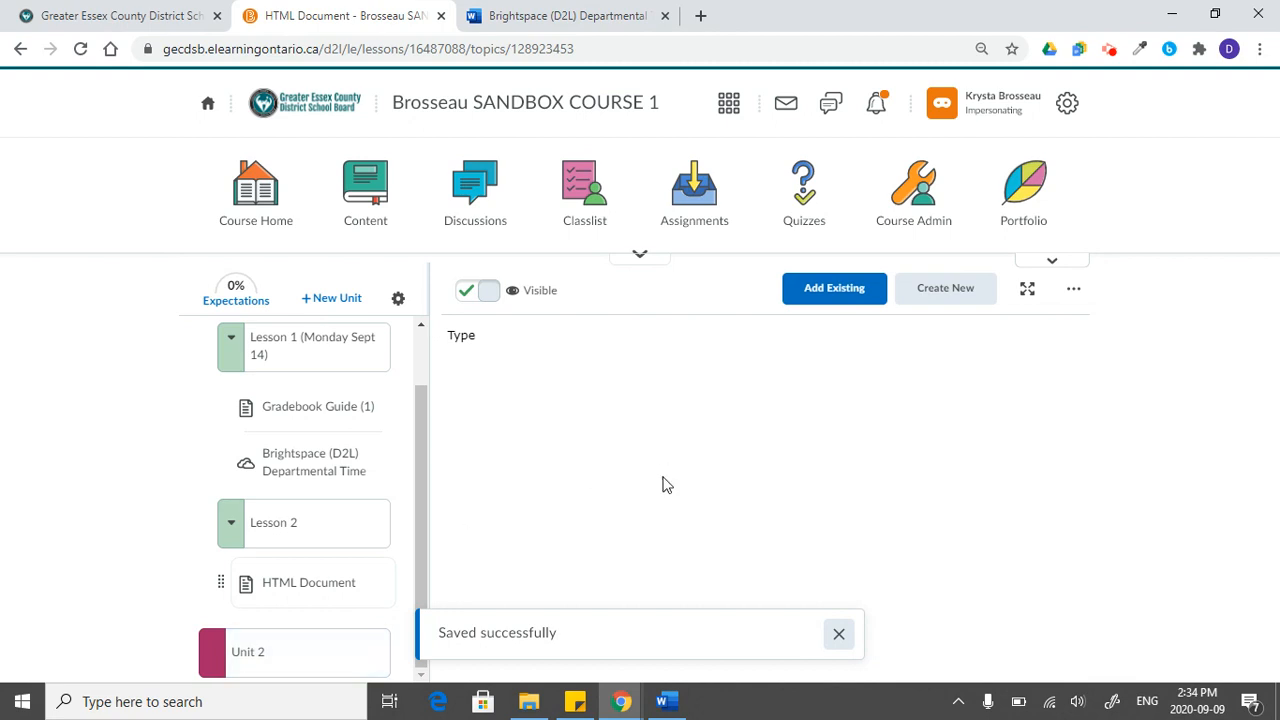
- View the Gradebook Guide (1) and OneDrive topics in Lesson 1, and return to the HTML document in Lesson 2
click(266, 412)
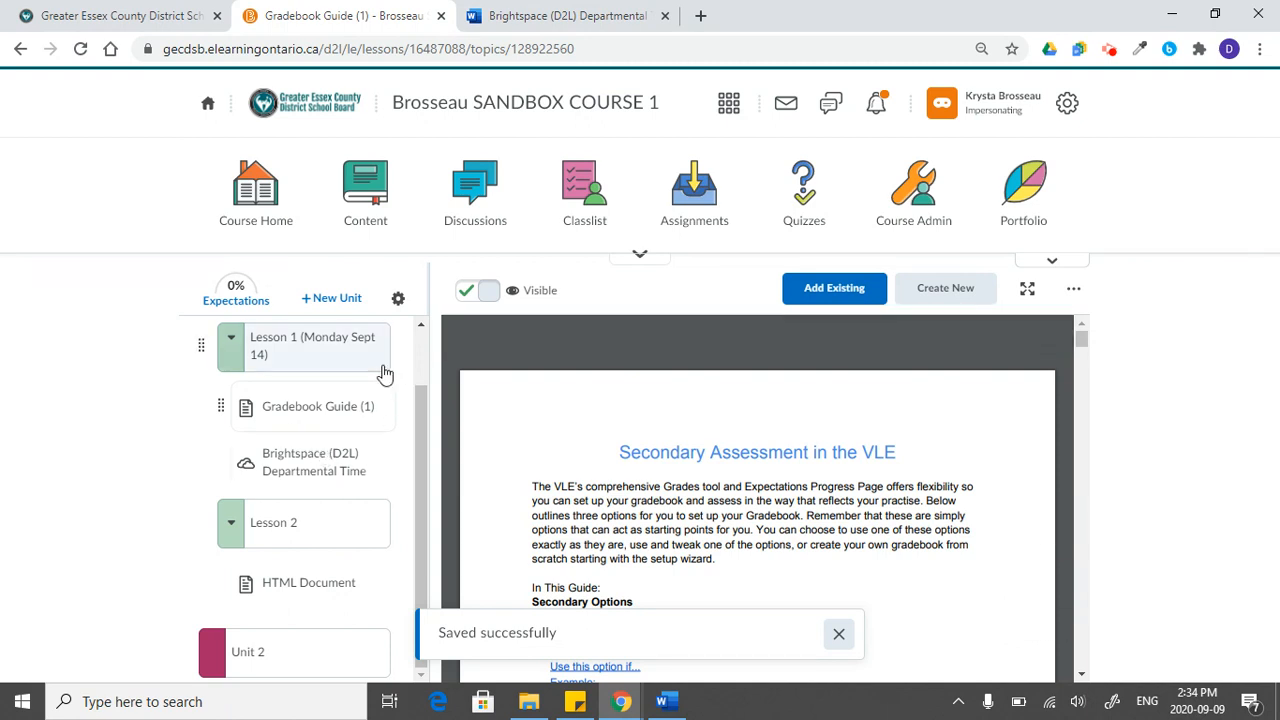
click(301, 485)
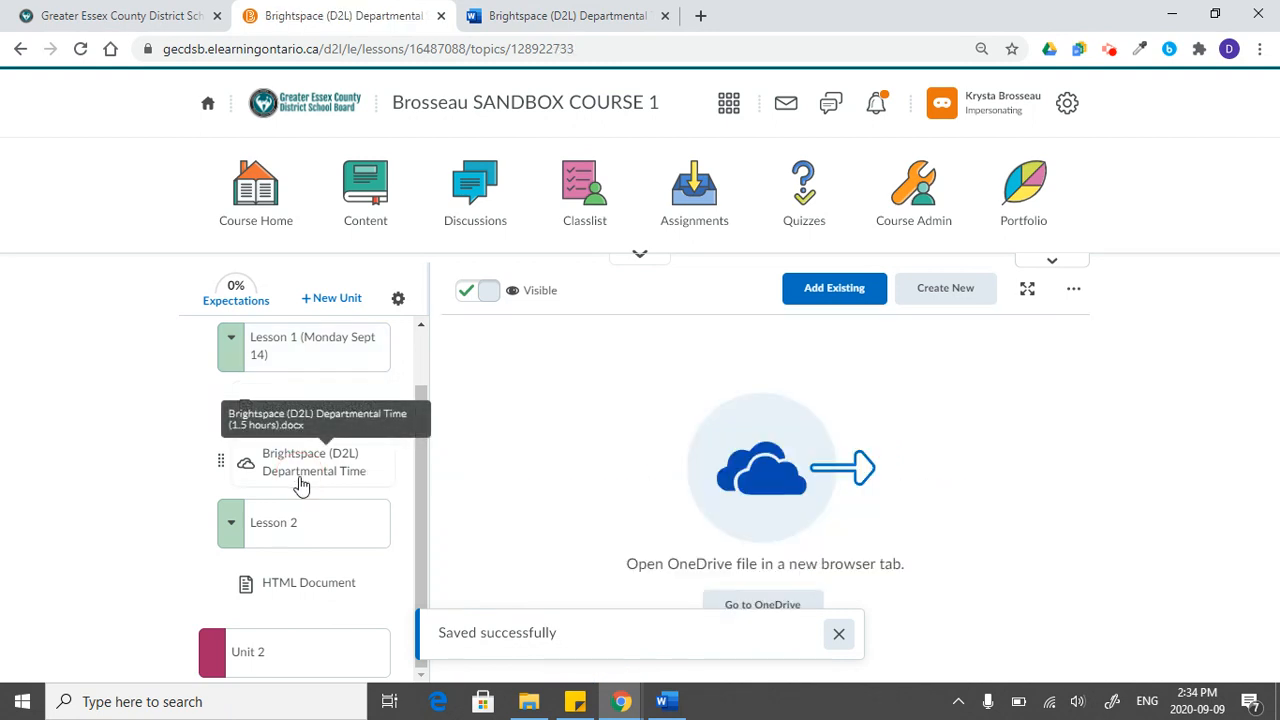
click(839, 633)
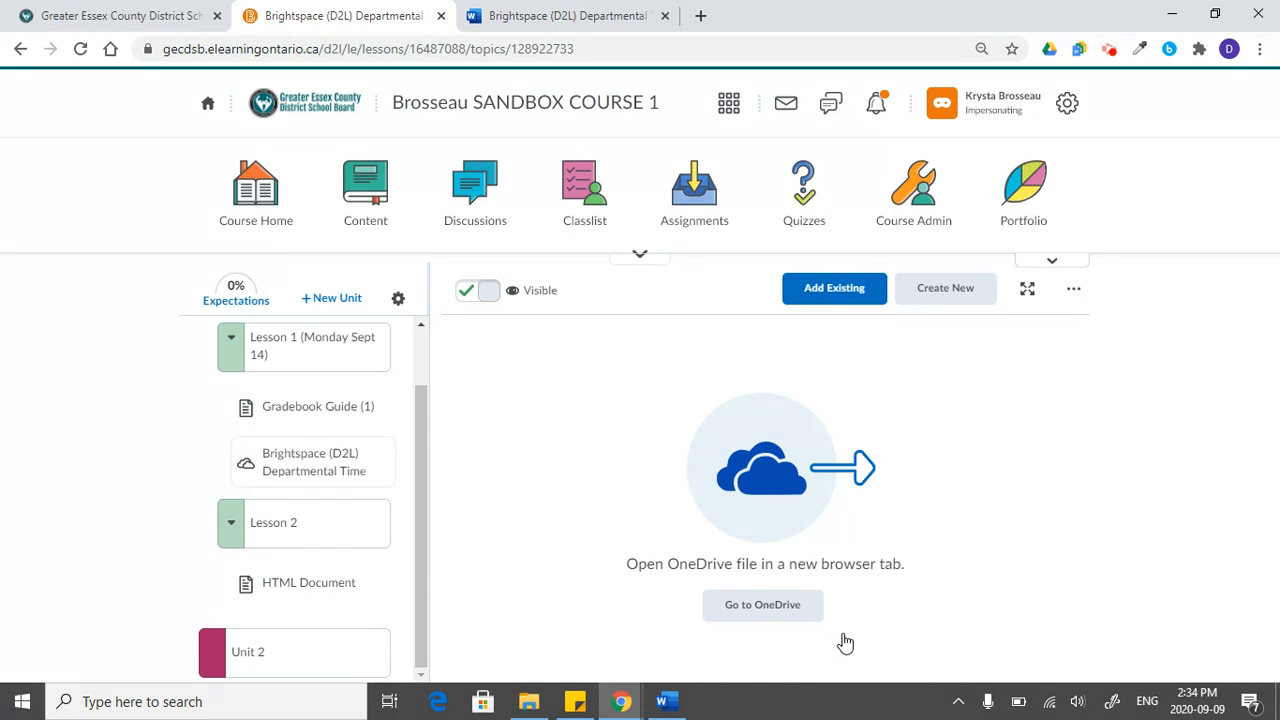
click(306, 594)
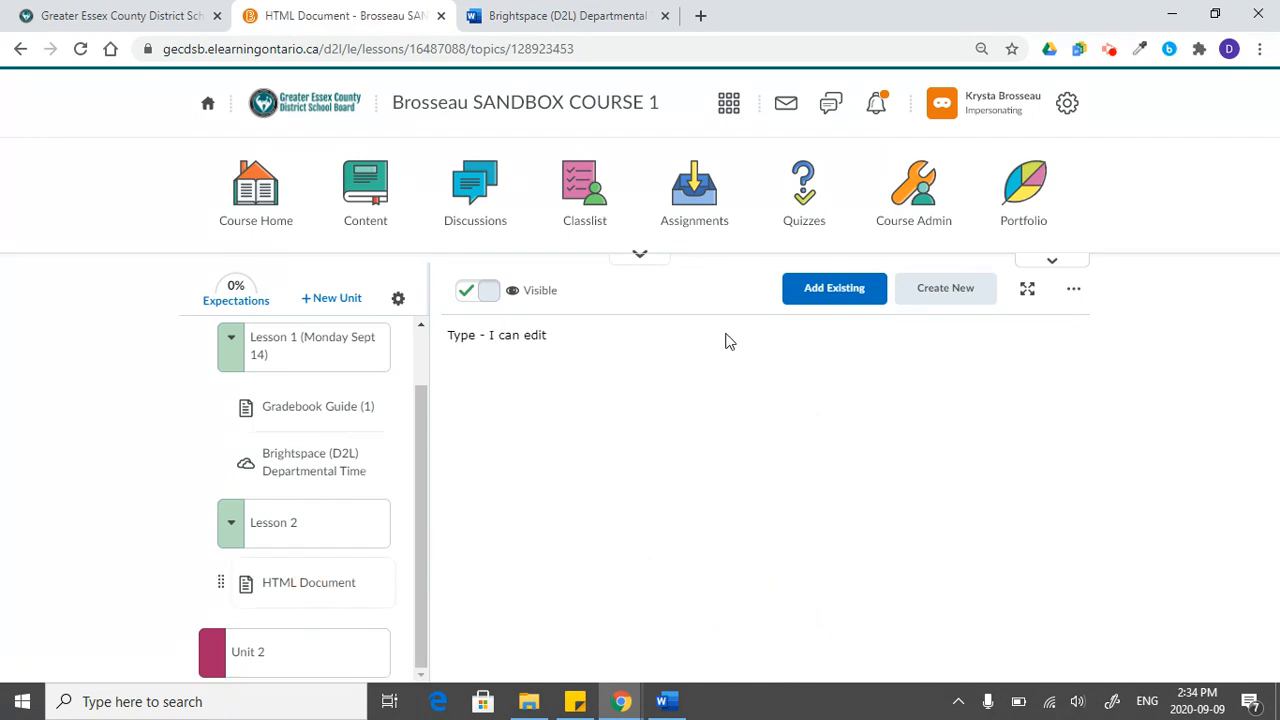
- Reopen the HTML document for editing and insert the D2L-Brightspace PNG from the computer's Downloads folder below the text, marked as decorative
click(1073, 288)
click(978, 340)
click(446, 423)
key(Return)
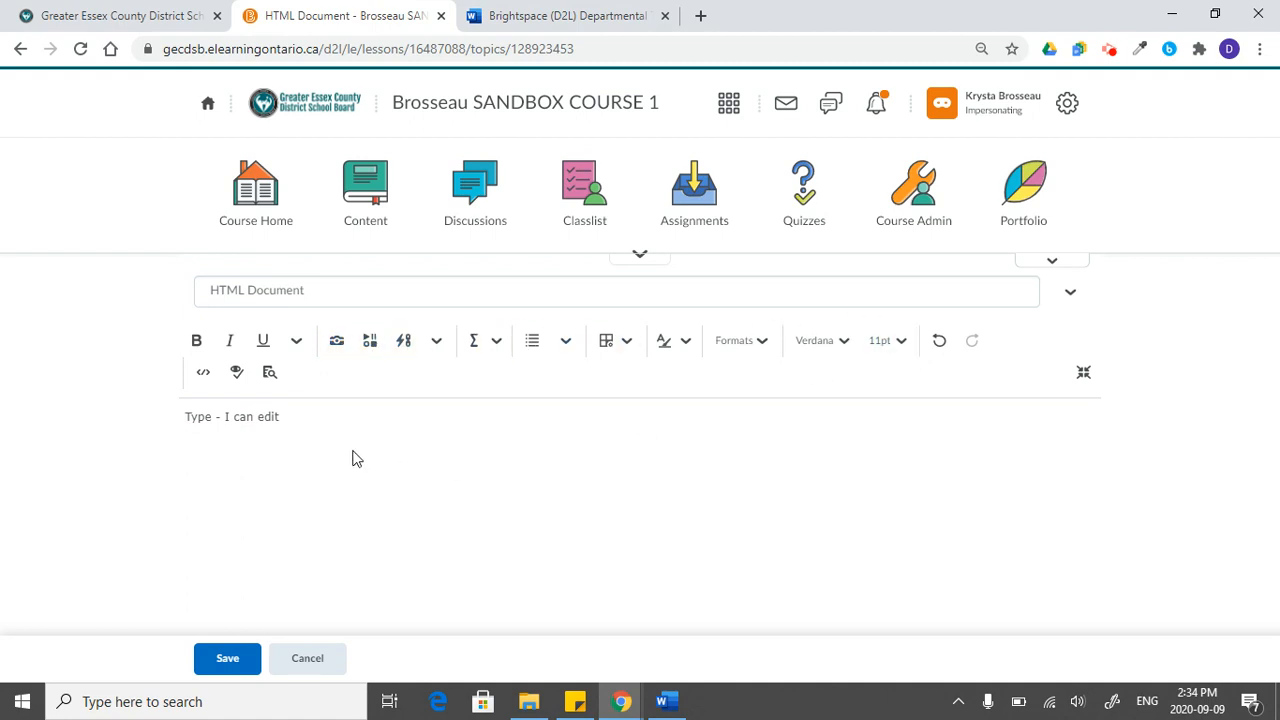
click(338, 342)
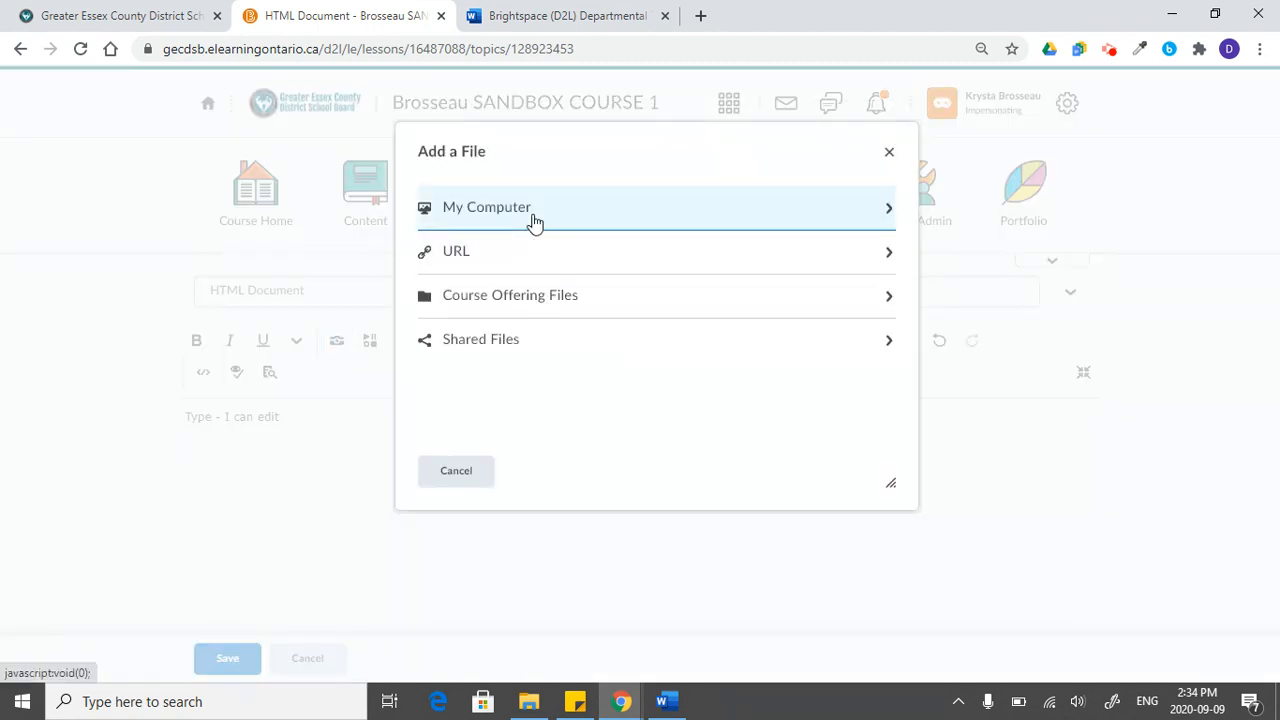
click(527, 222)
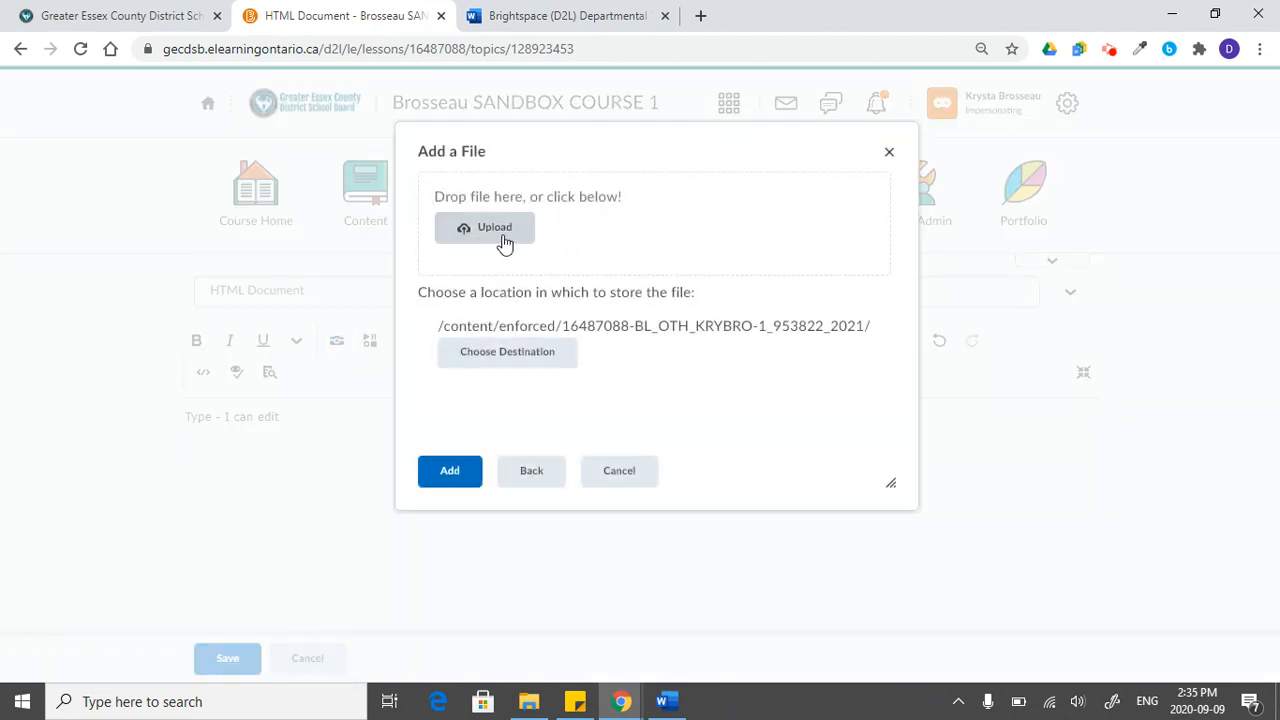
click(494, 240)
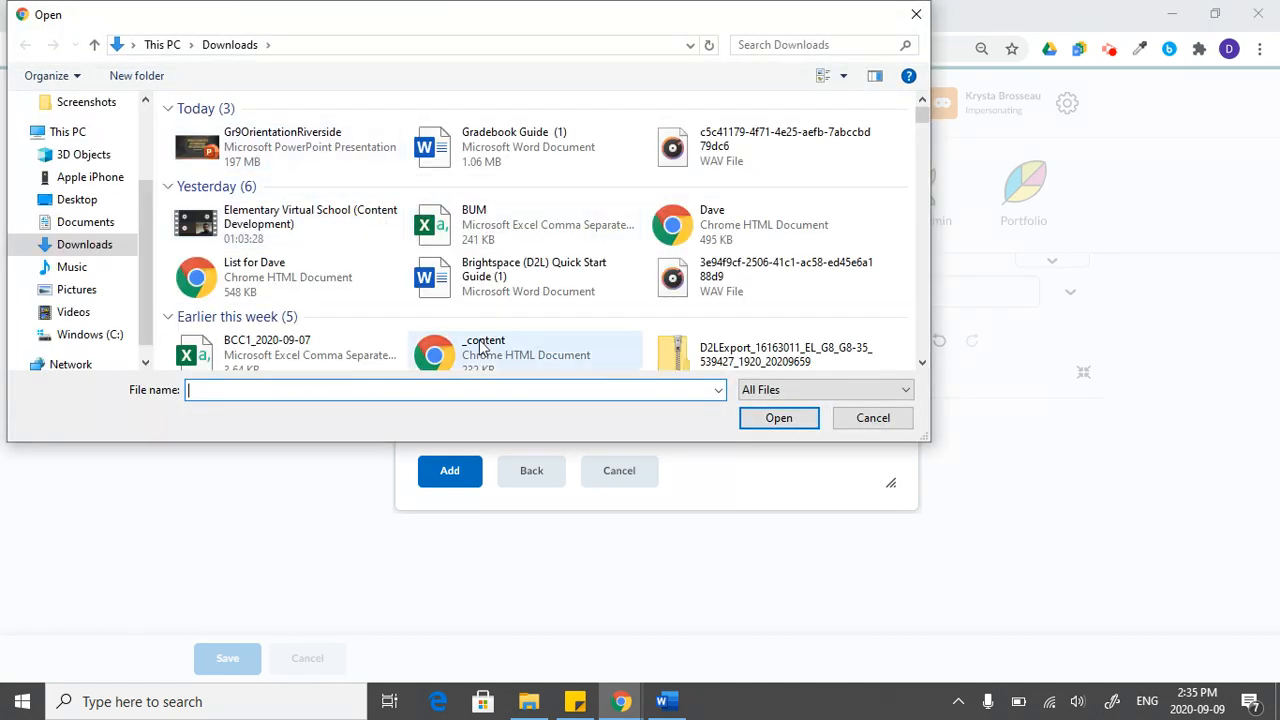
scroll(480, 345, down, 10)
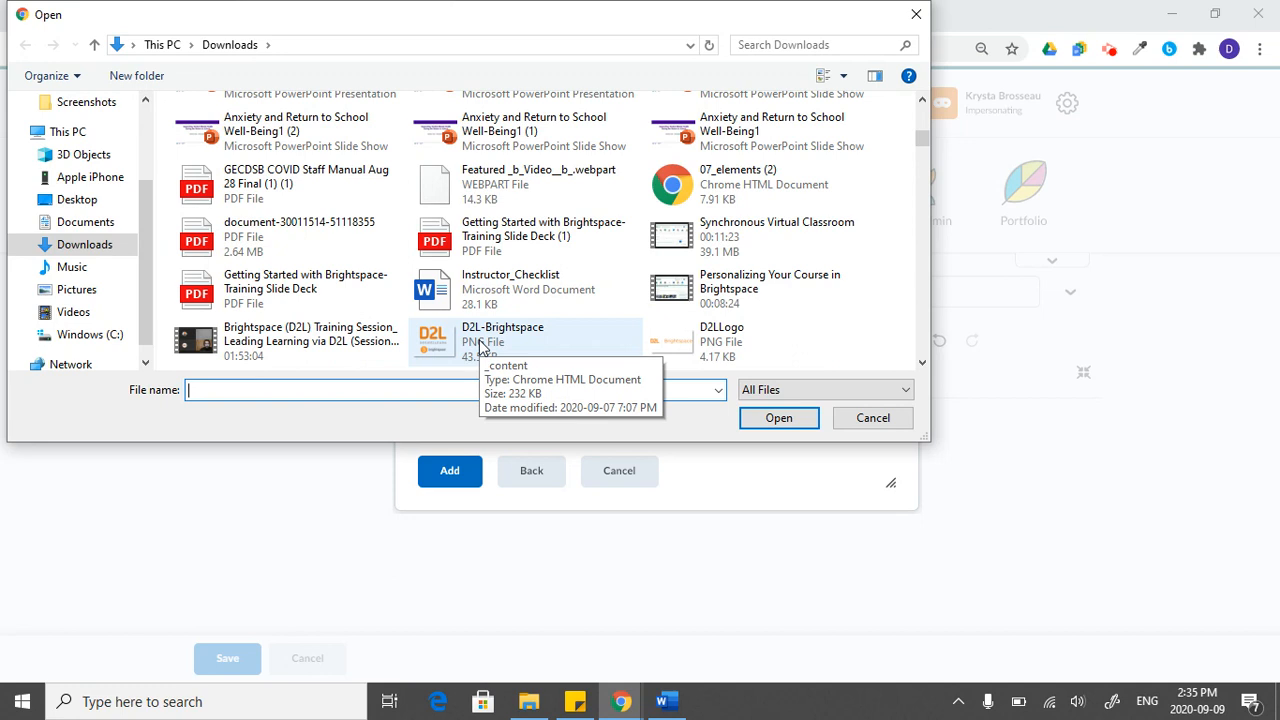
double_click(480, 345)
click(455, 476)
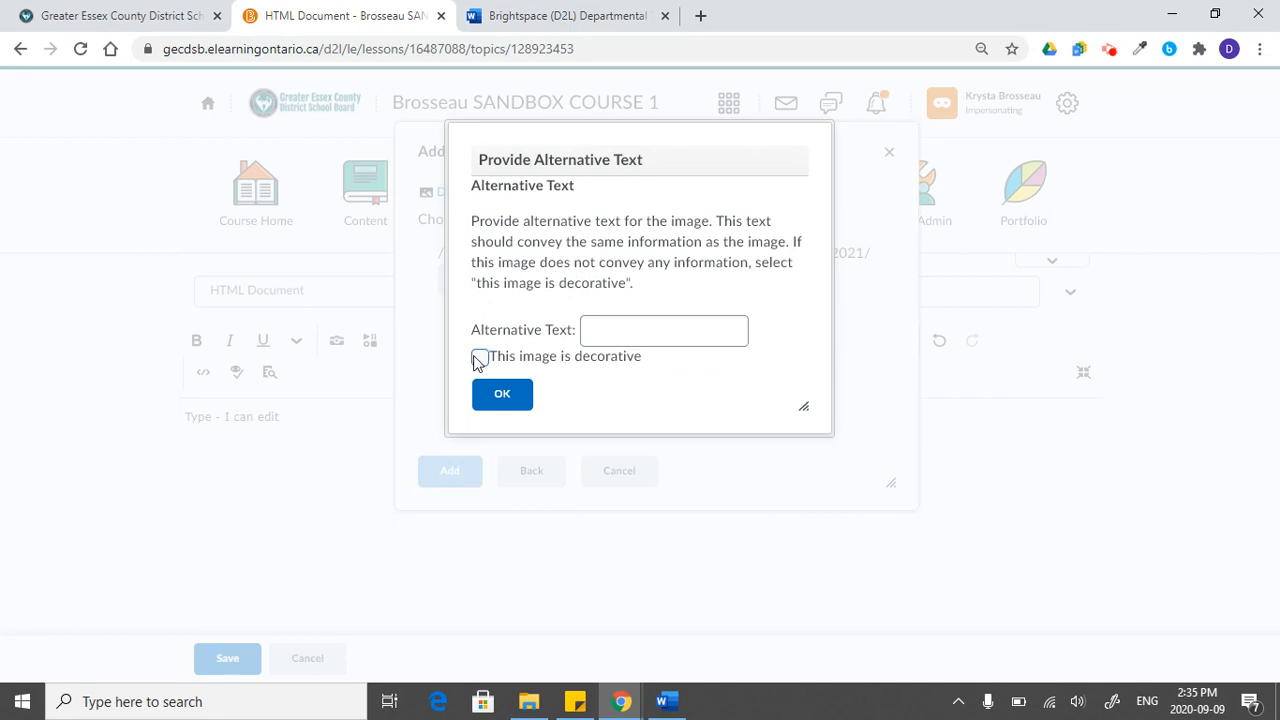
click(479, 358)
click(503, 396)
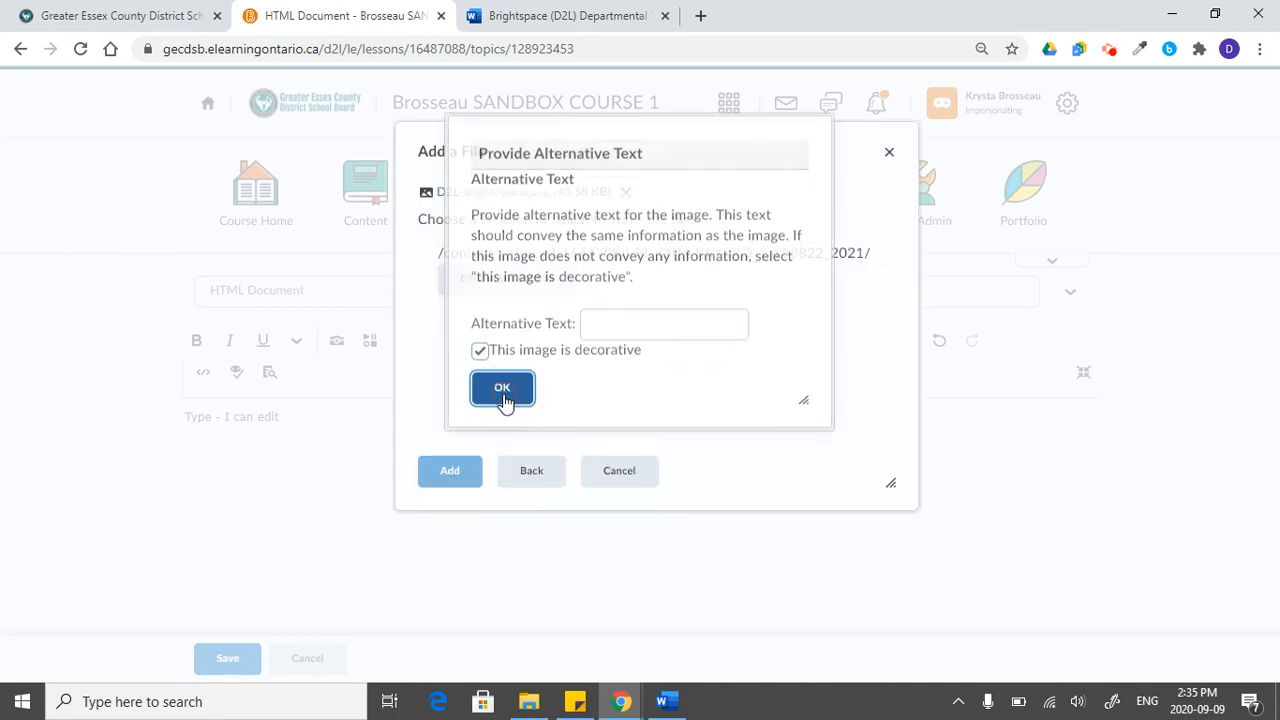
- Shrink the inserted D2L Brightspace image proportionally to less than half its original width
scroll(654, 598, down, 2)
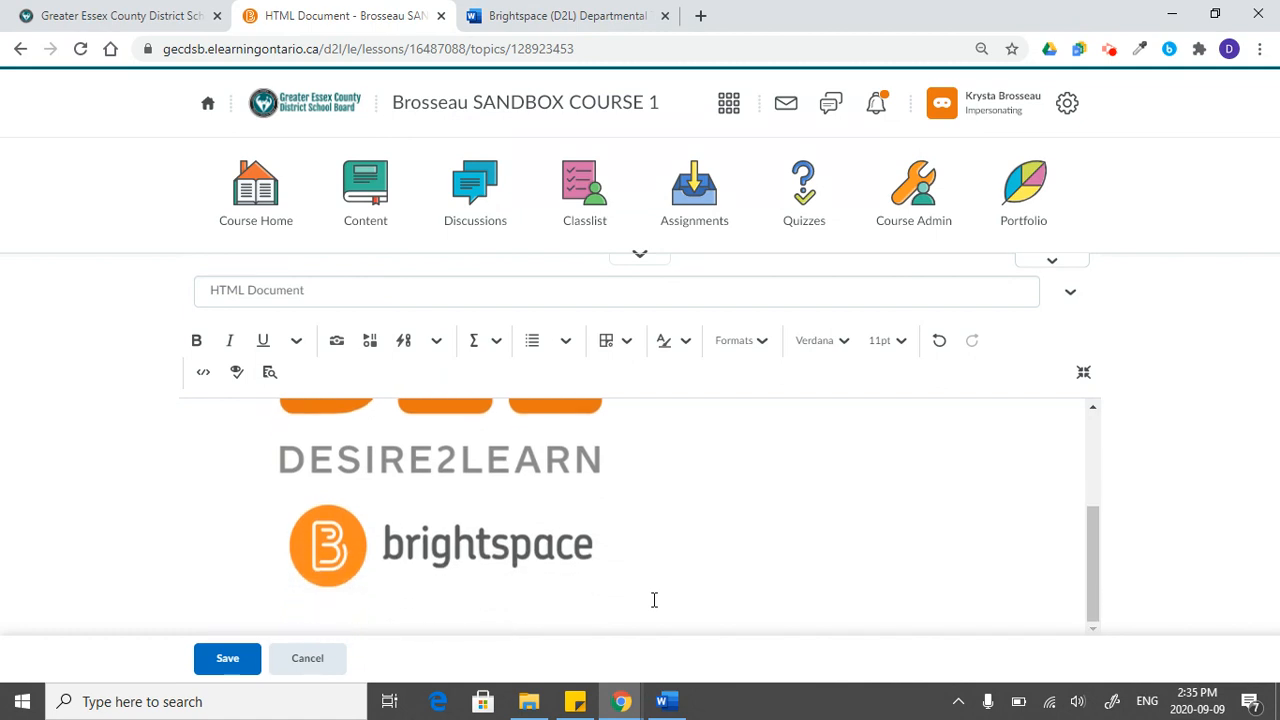
scroll(651, 600, up, 1)
scroll(640, 590, down, 1)
click(620, 583)
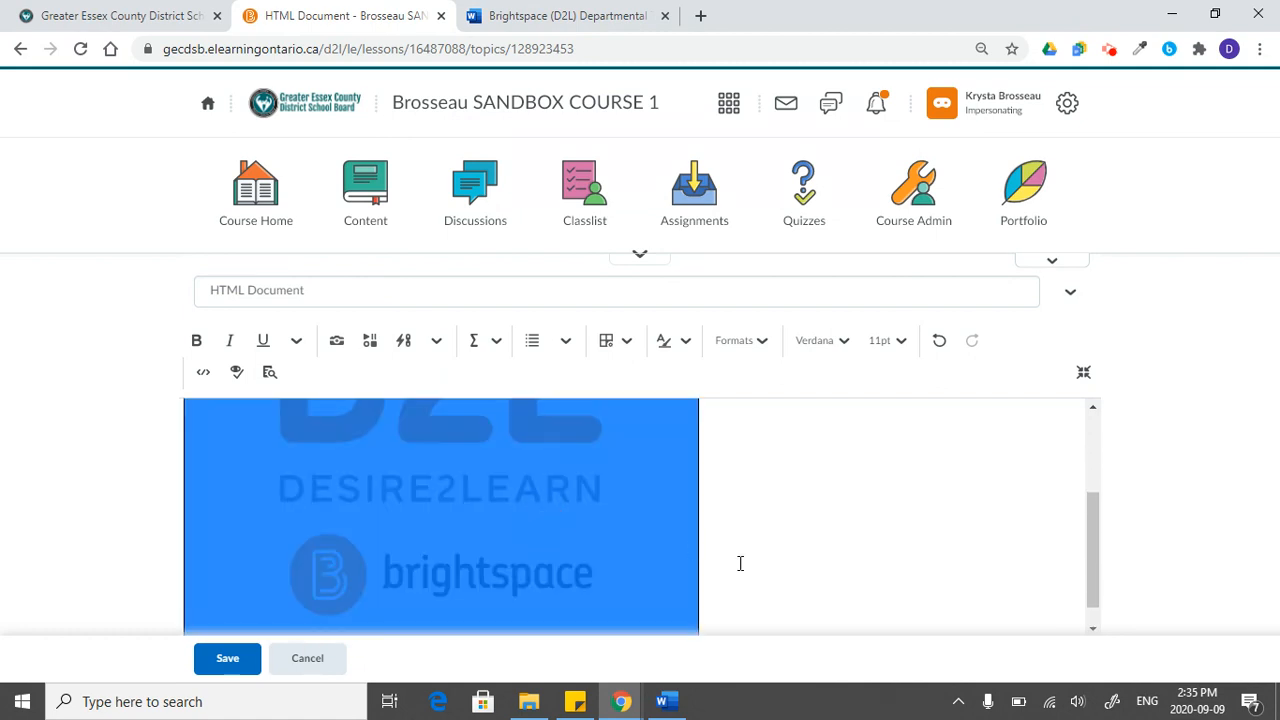
scroll(740, 563, down, 1)
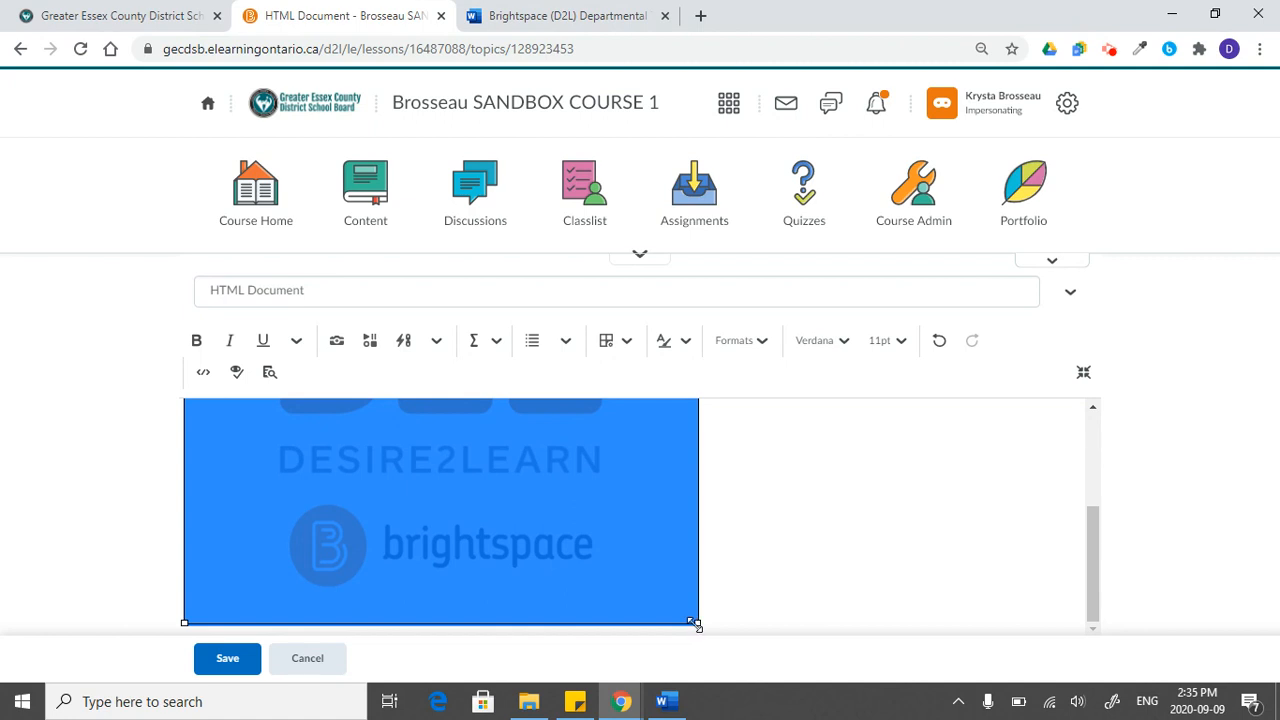
drag(697, 623, 340, 413)
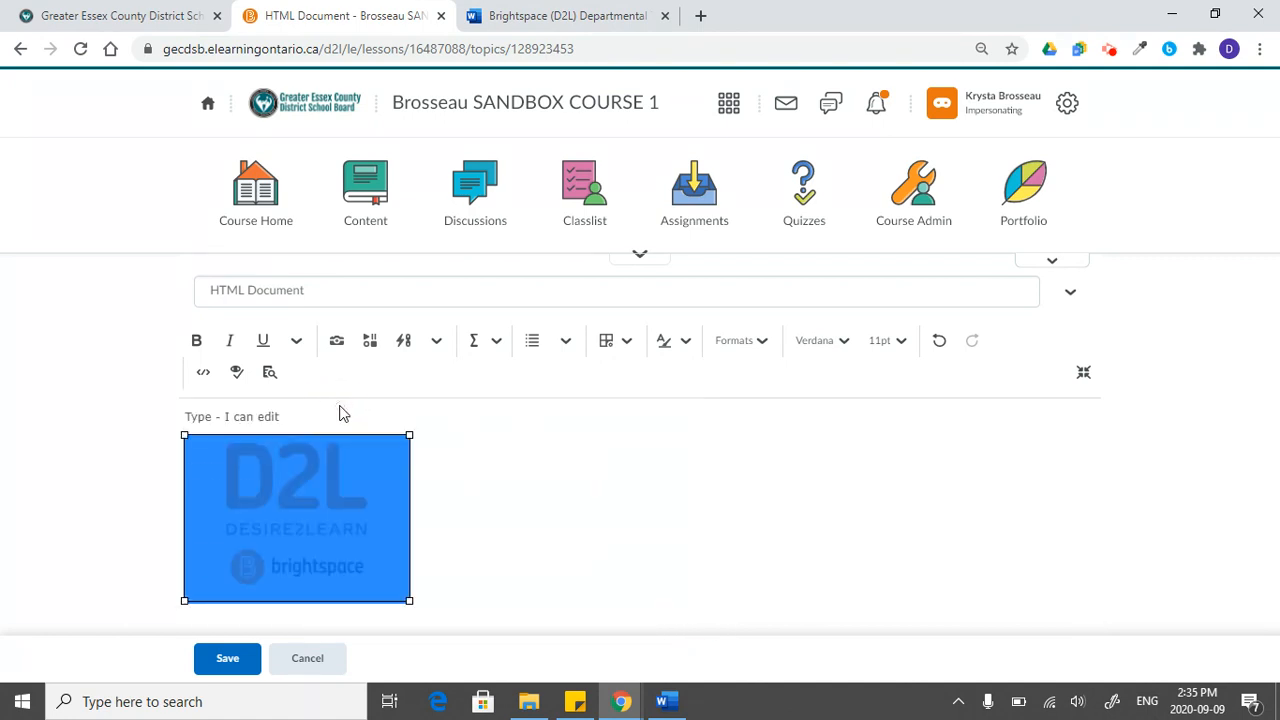
click(446, 508)
key(Return)
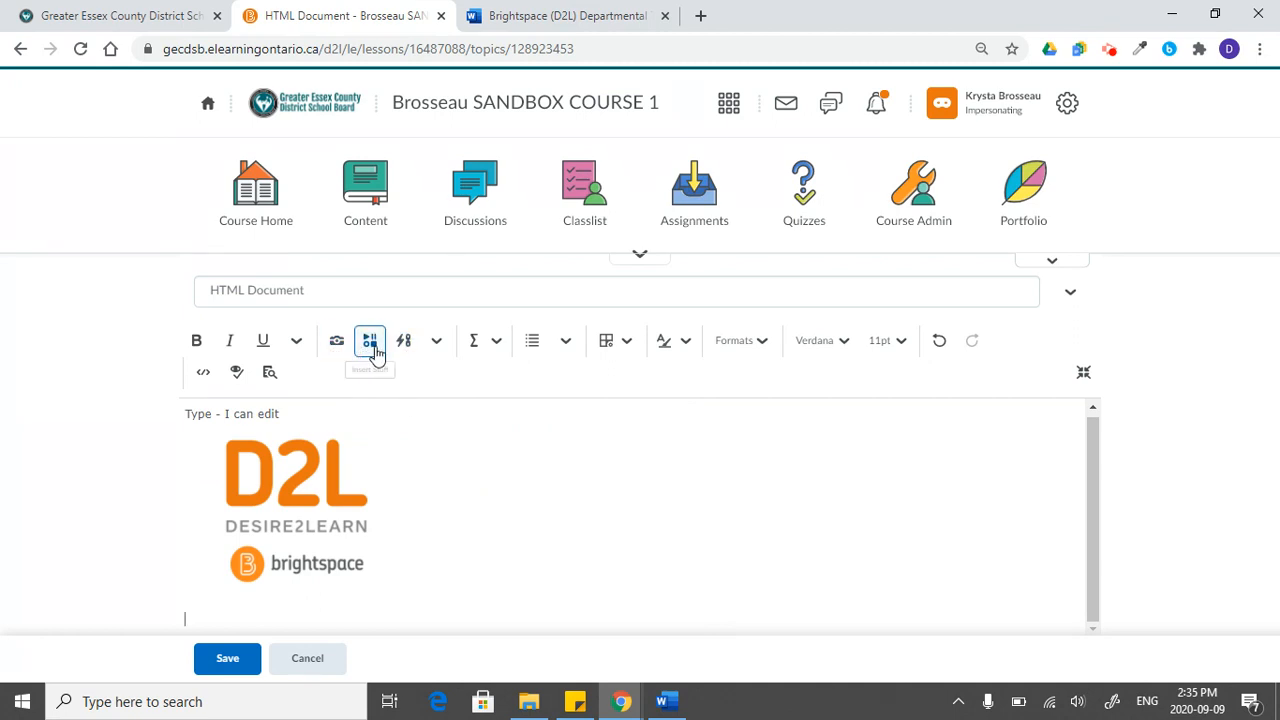
click(370, 343)
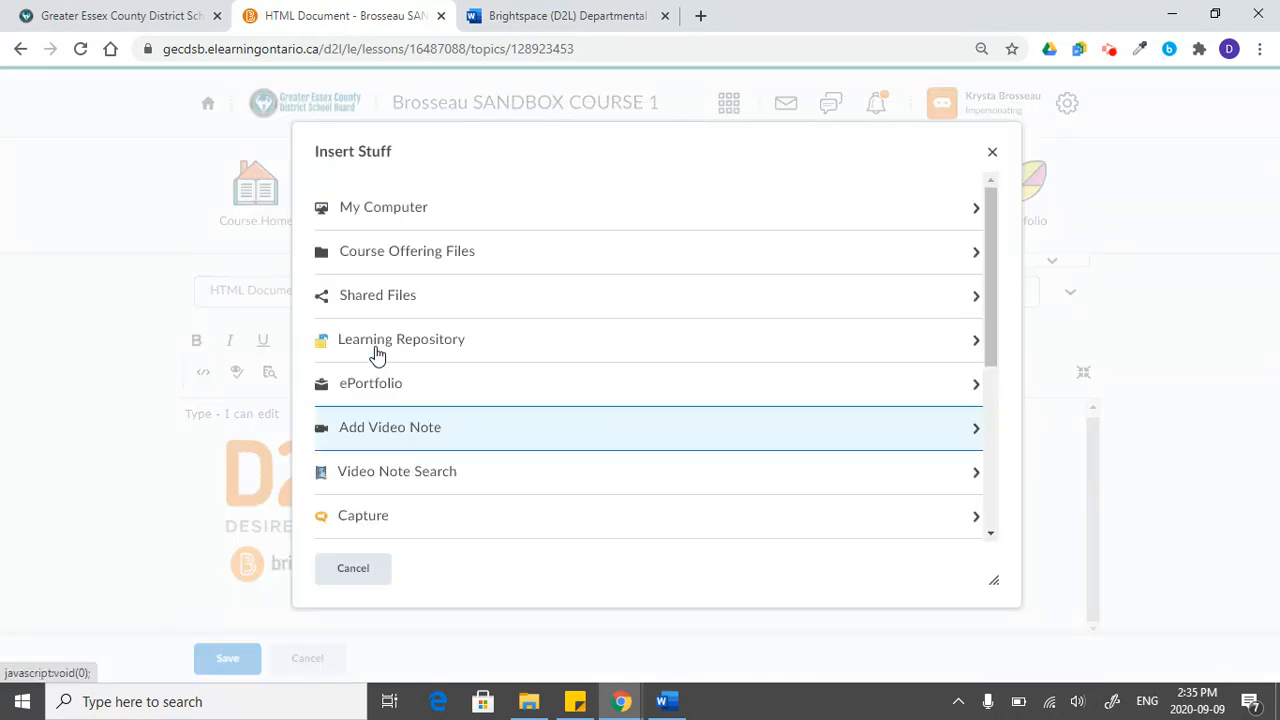
scroll(526, 391, down, 1)
scroll(526, 391, up, 1)
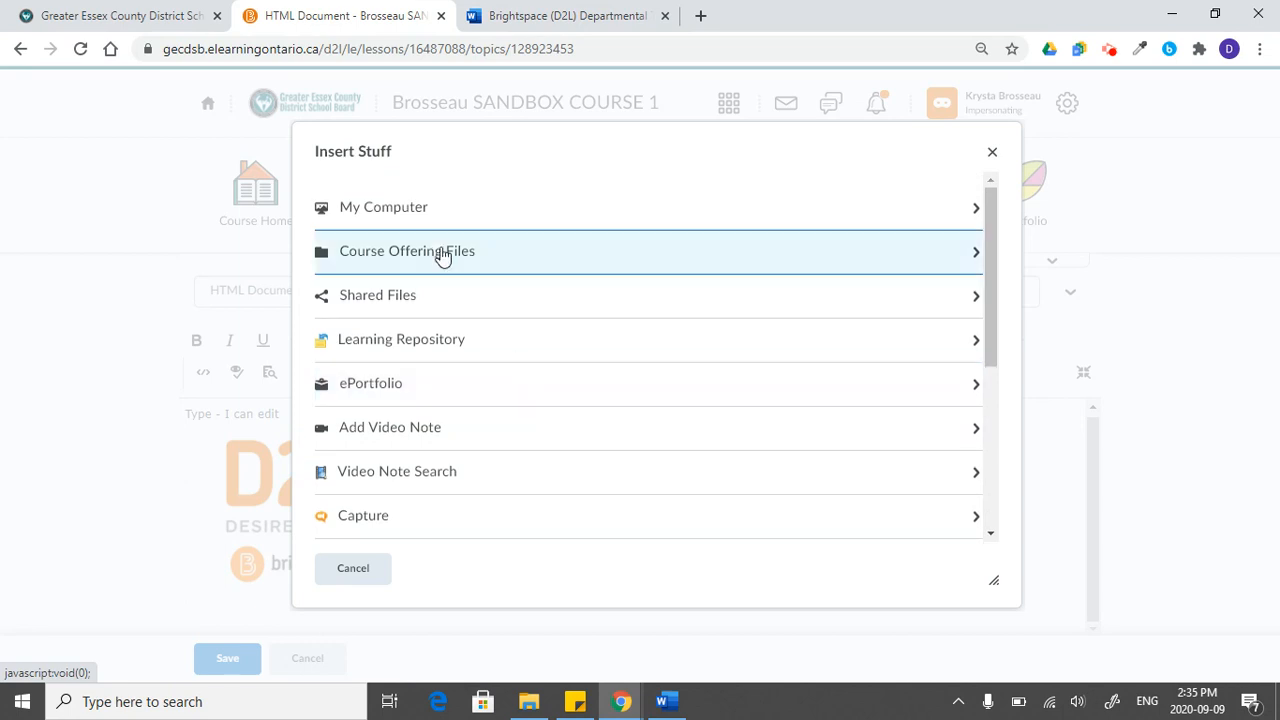
scroll(452, 490, down, 3)
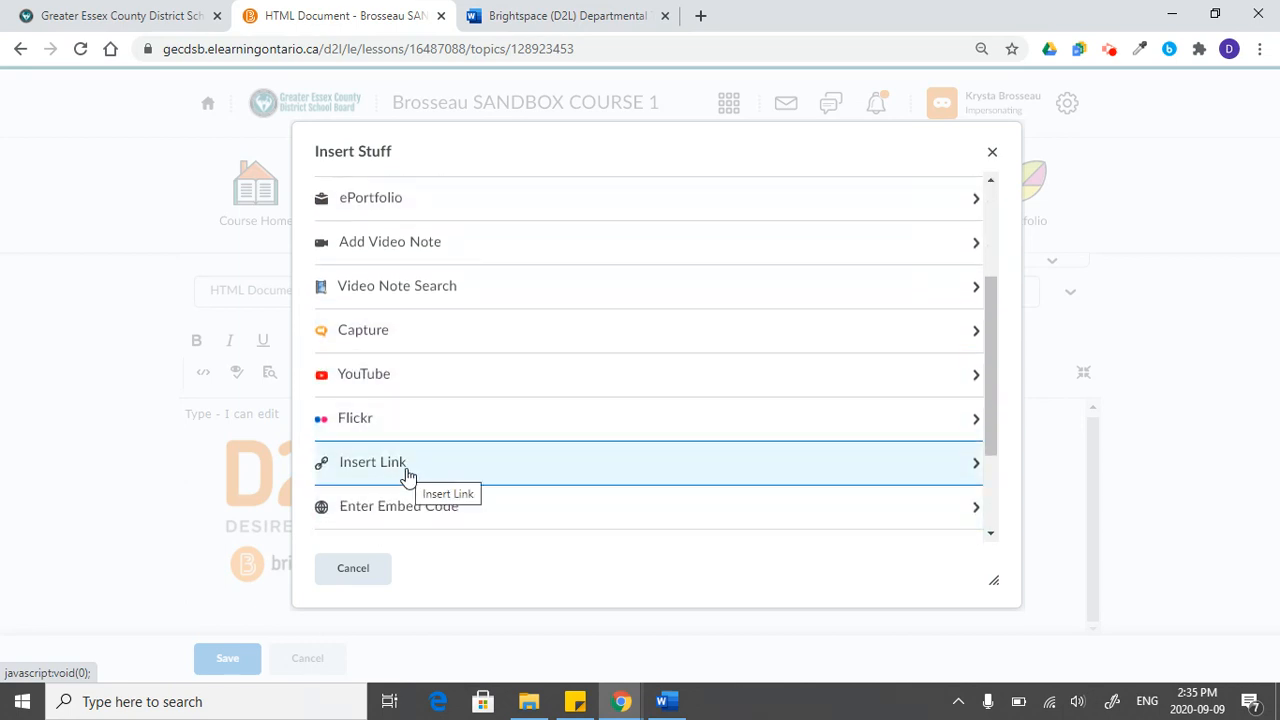
click(407, 476)
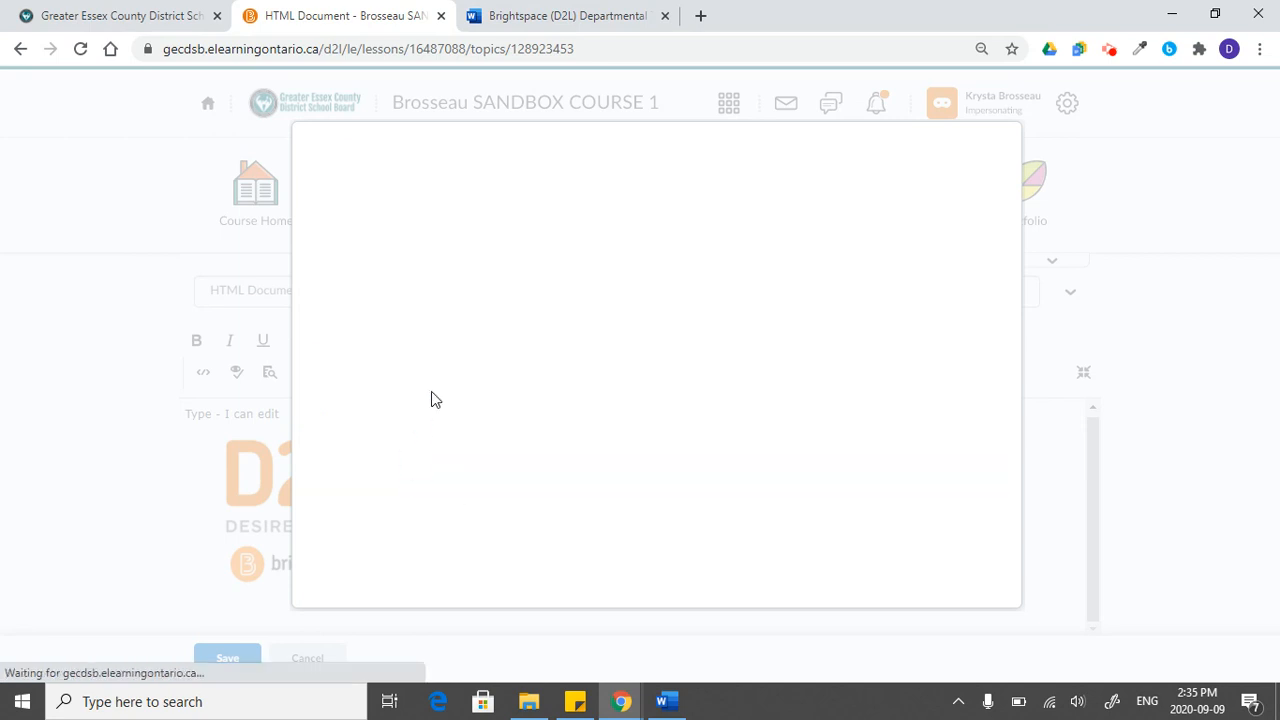
text(https://youtu.be/6uBSmp7-SeU)
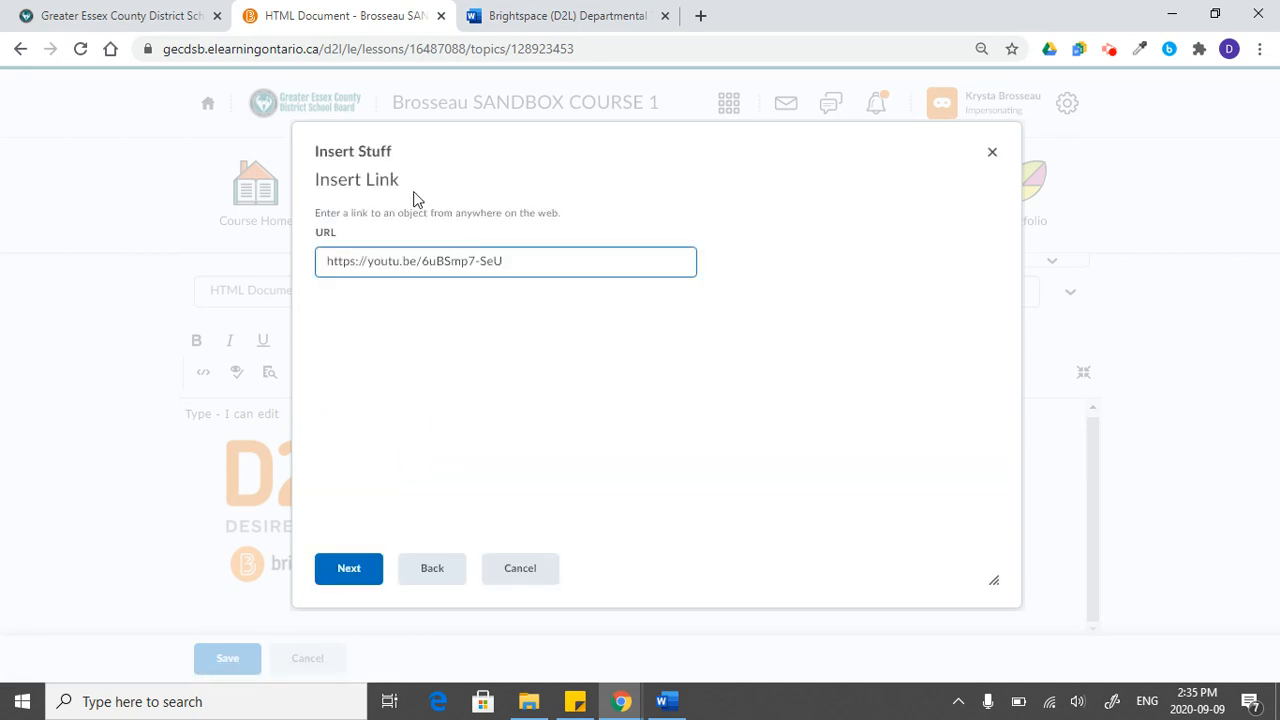
click(349, 580)
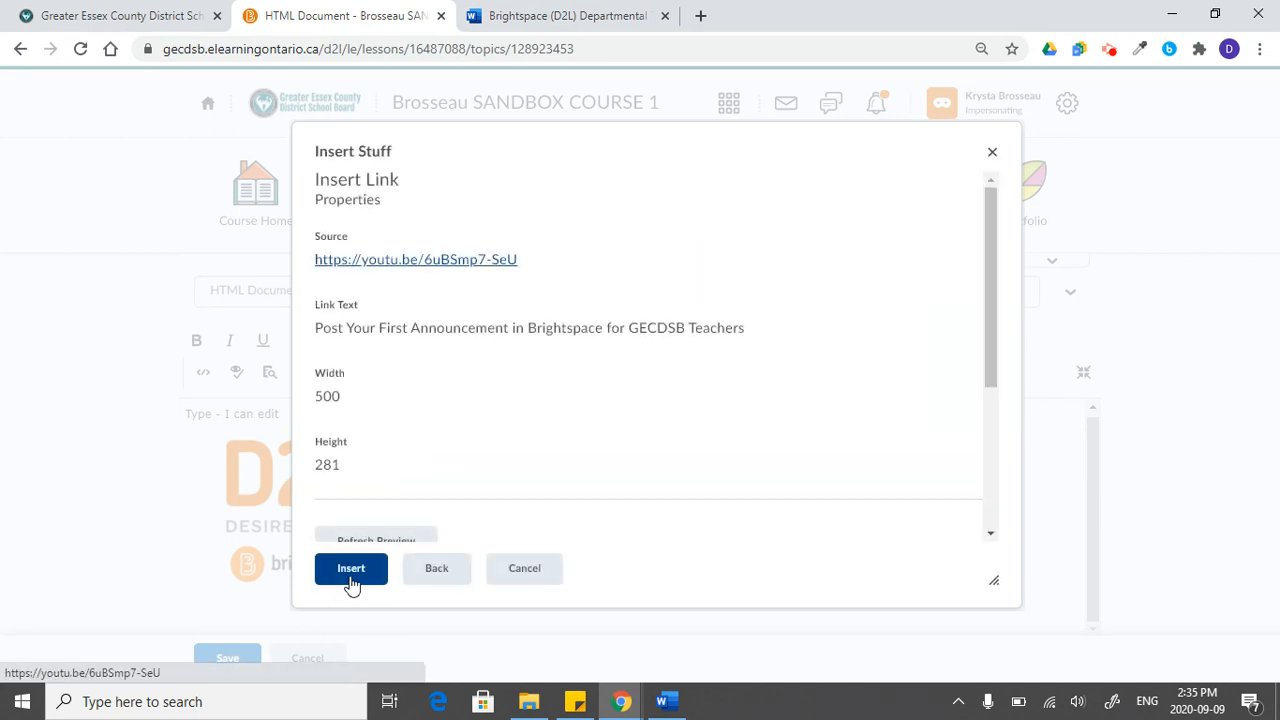
click(351, 568)
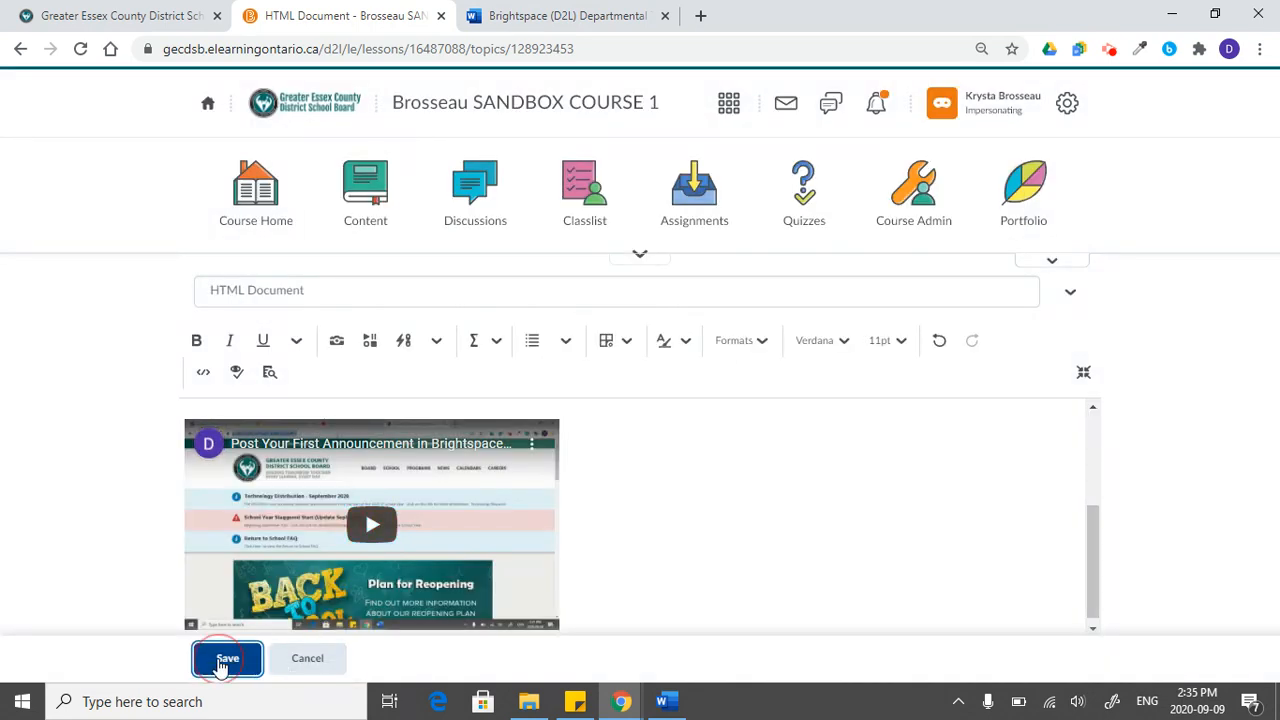
- Save the edited HTML document and reopen it from Lesson 2 in the course outline
click(227, 658)
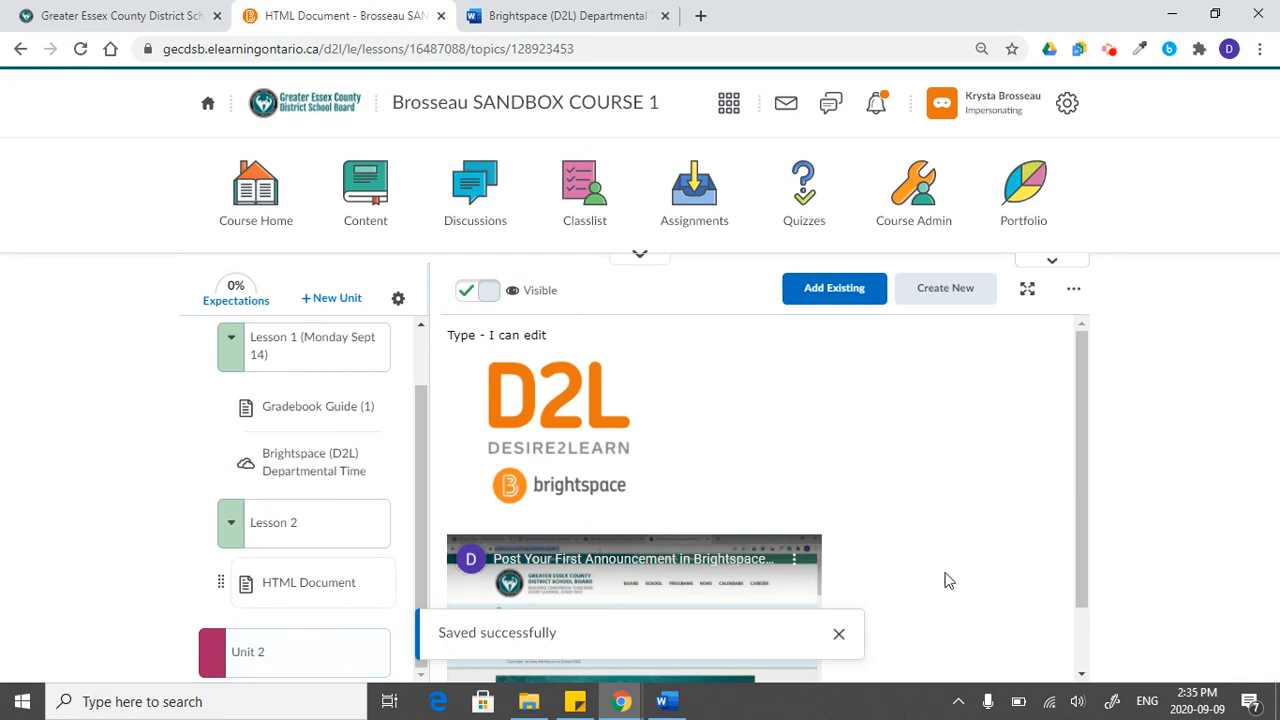
click(839, 634)
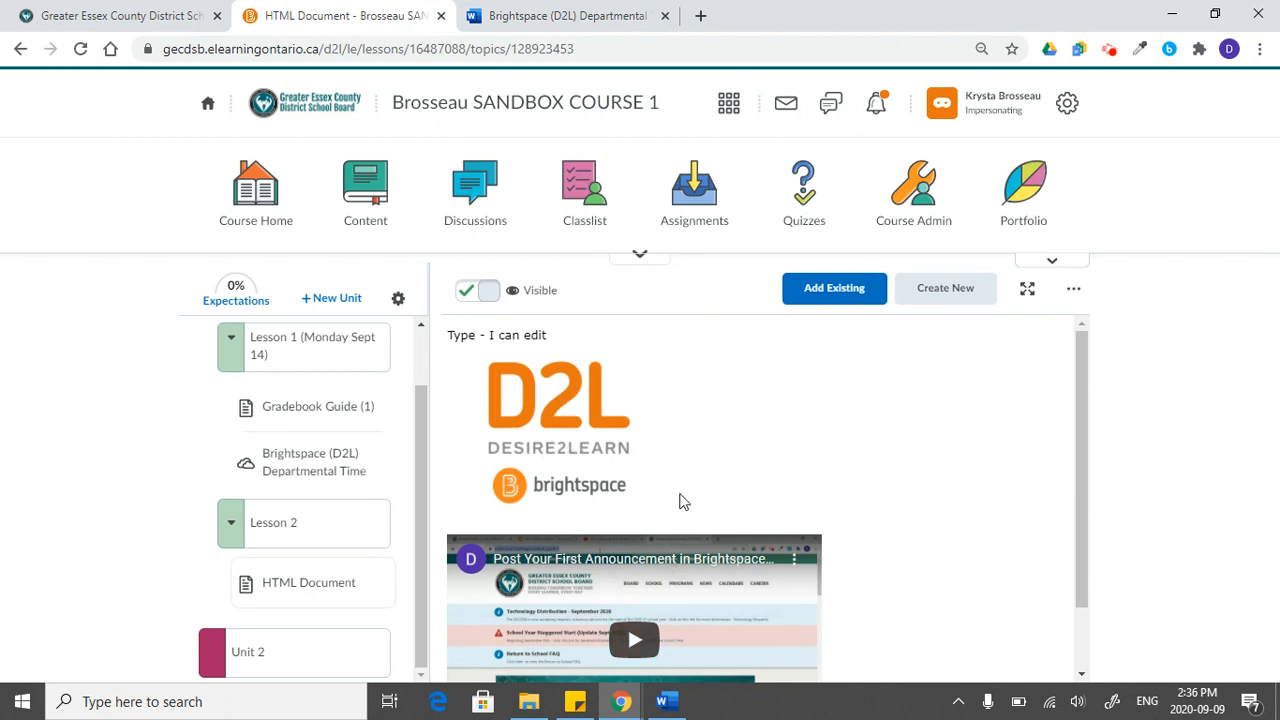
click(340, 533)
click(334, 583)
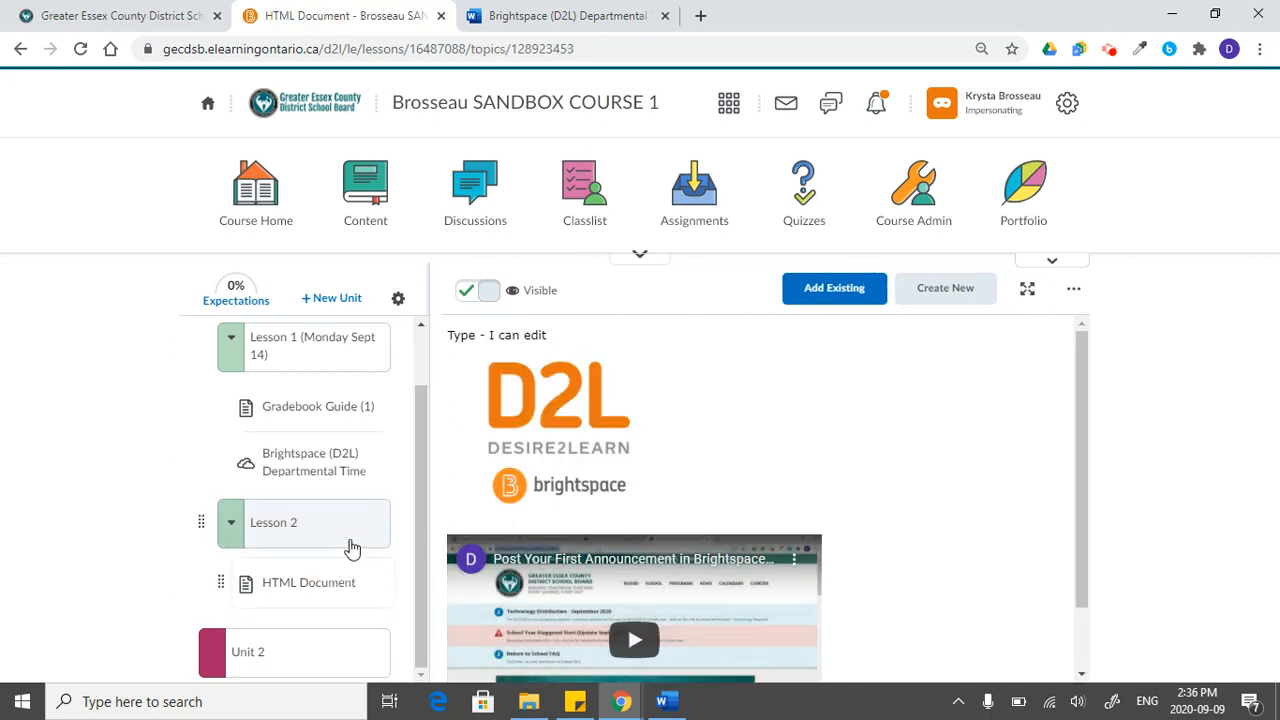
- Create a blank HTML document titled "Document" in Lesson 2, save it and make it visible to students
click(352, 548)
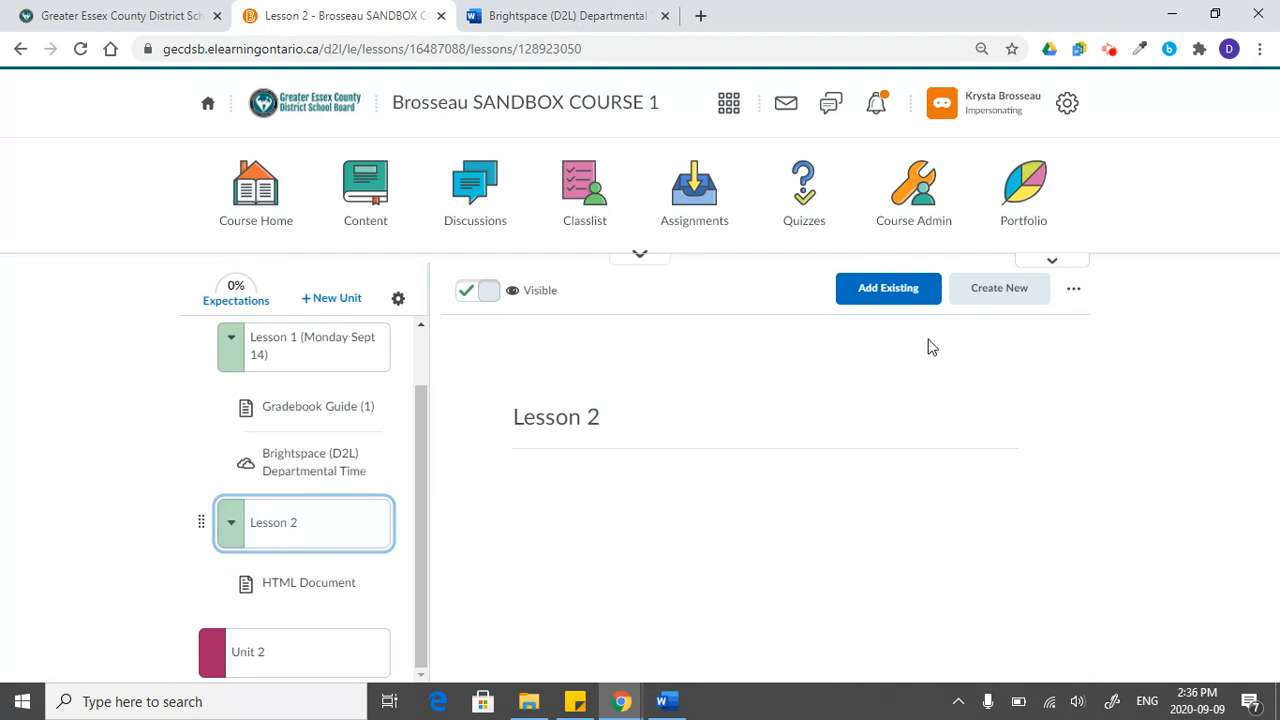
click(999, 288)
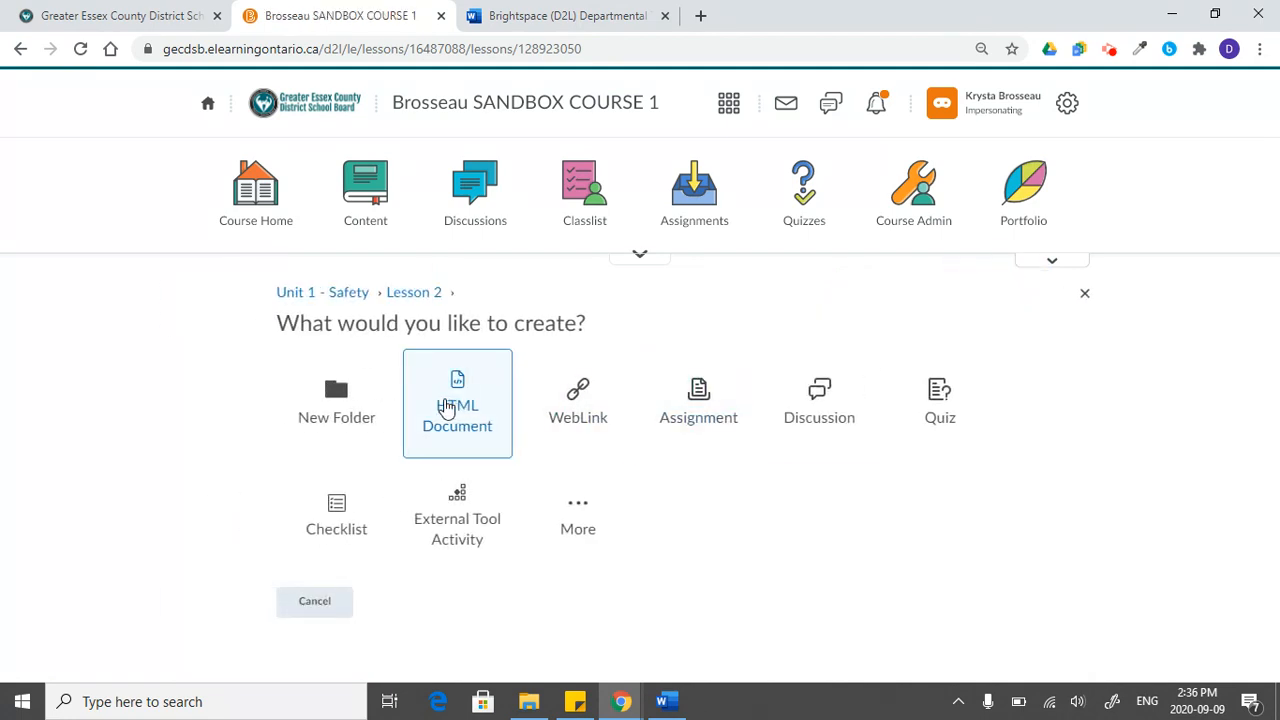
click(457, 415)
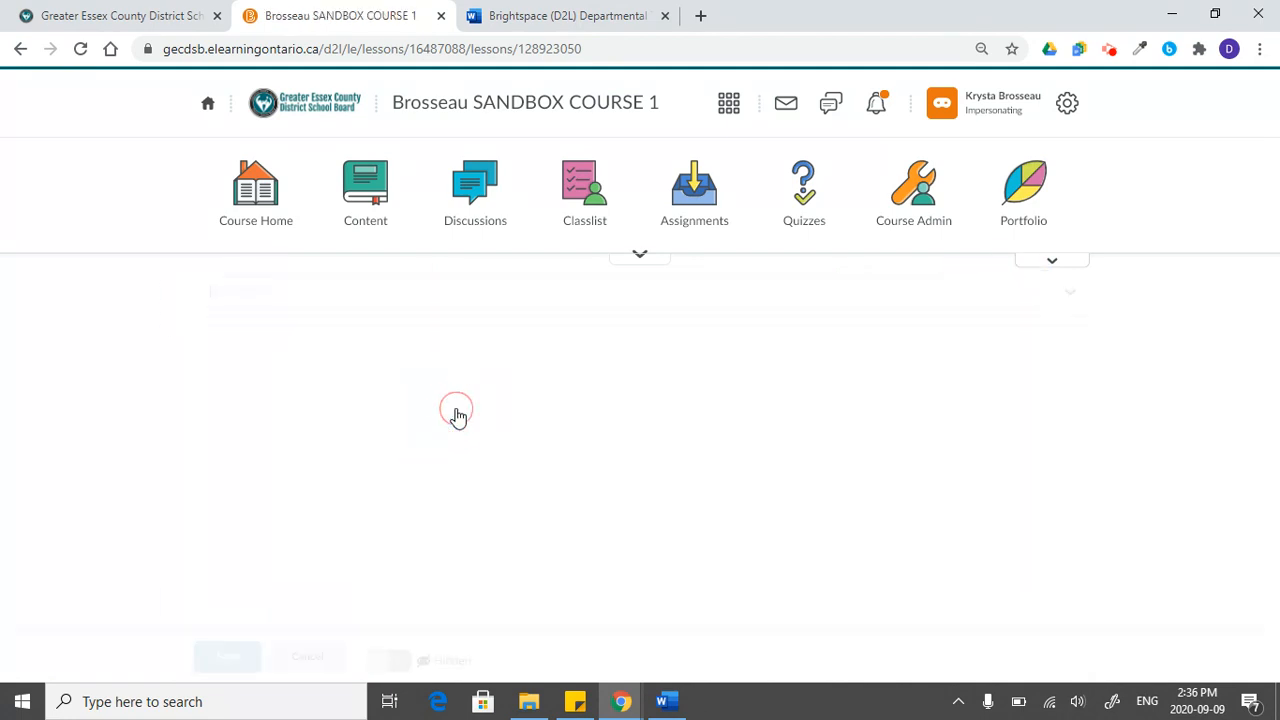
text(Document)
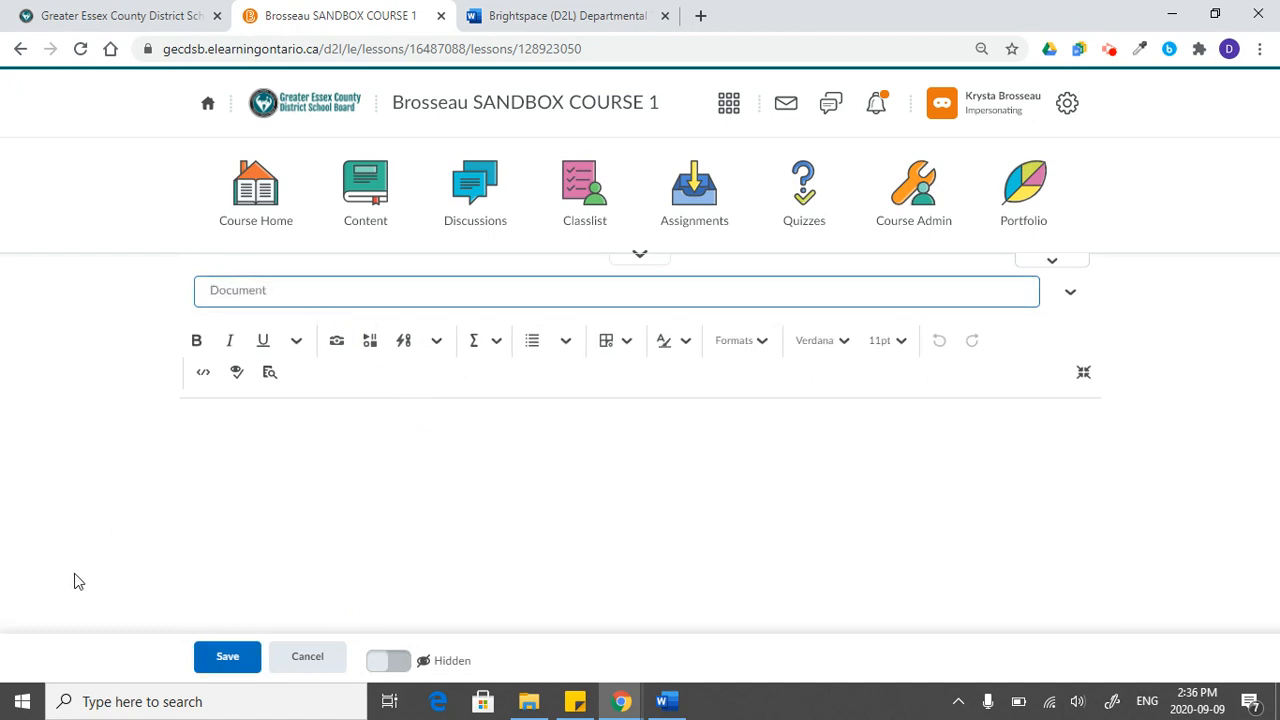
click(228, 656)
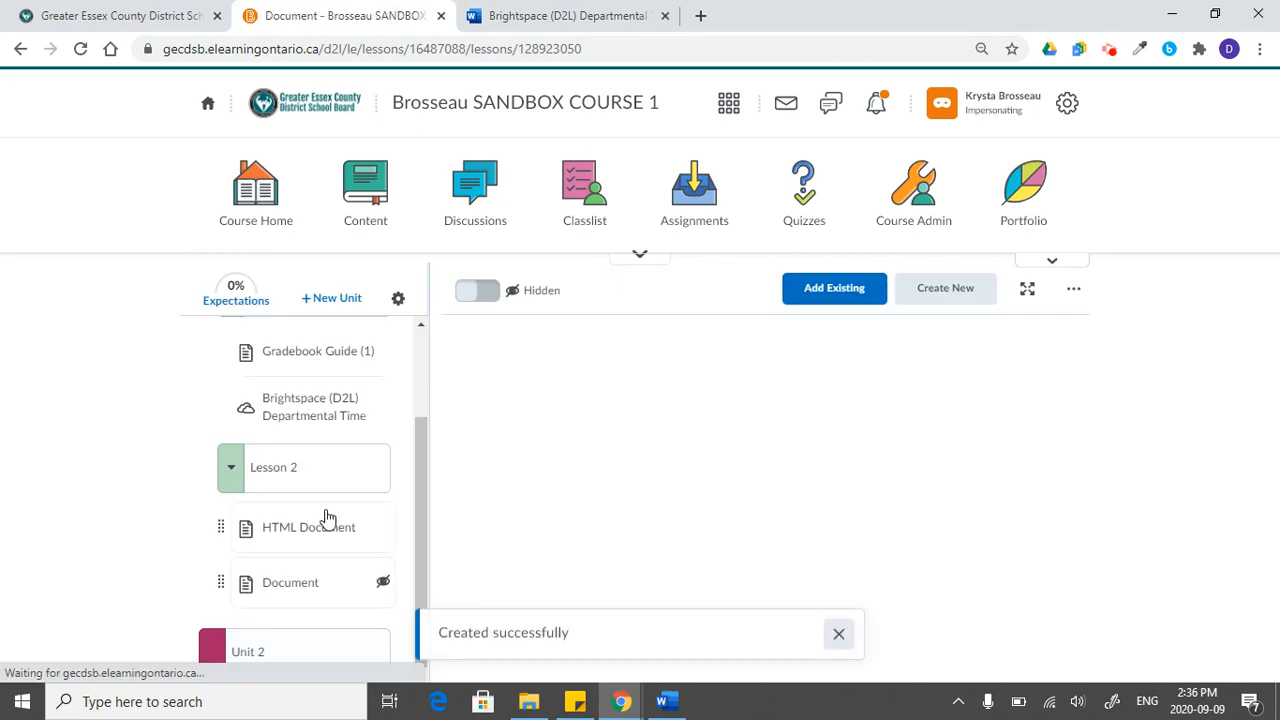
click(479, 294)
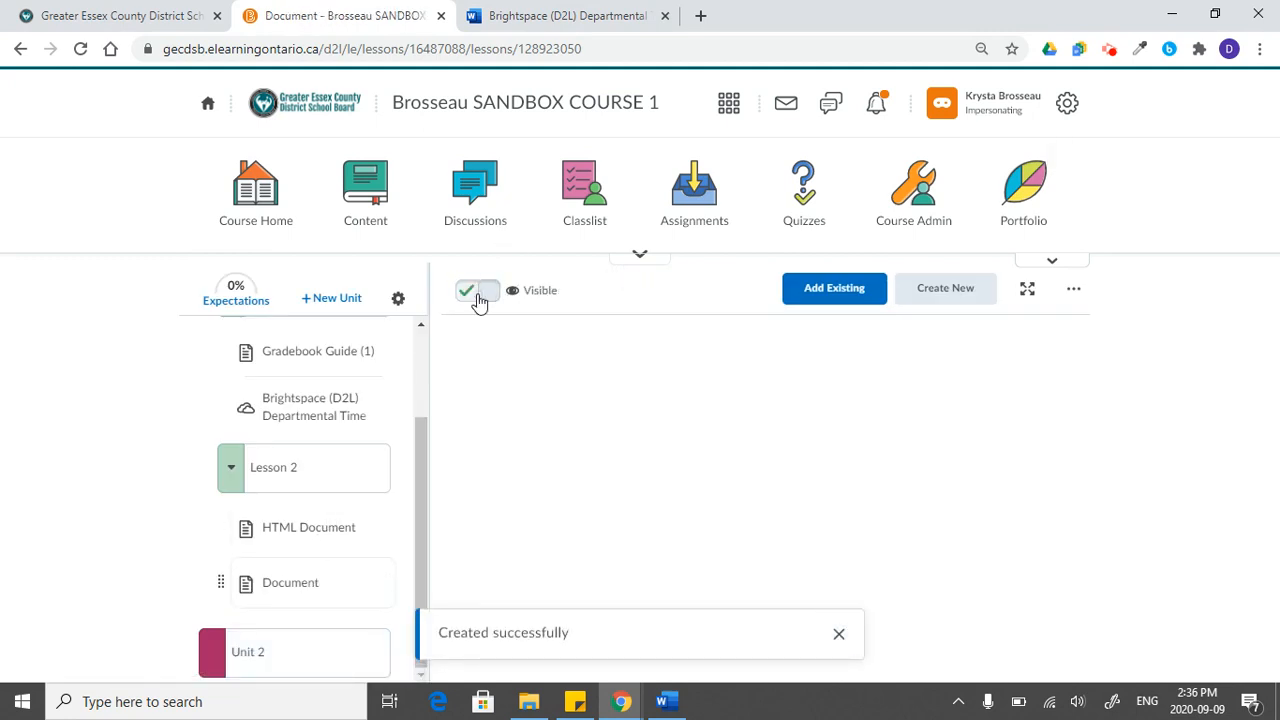
- Collapse Lesson 2 and Lesson 1 (Monday Sept 14) under Unit 1 - Safety in the course outline
click(240, 467)
click(232, 467)
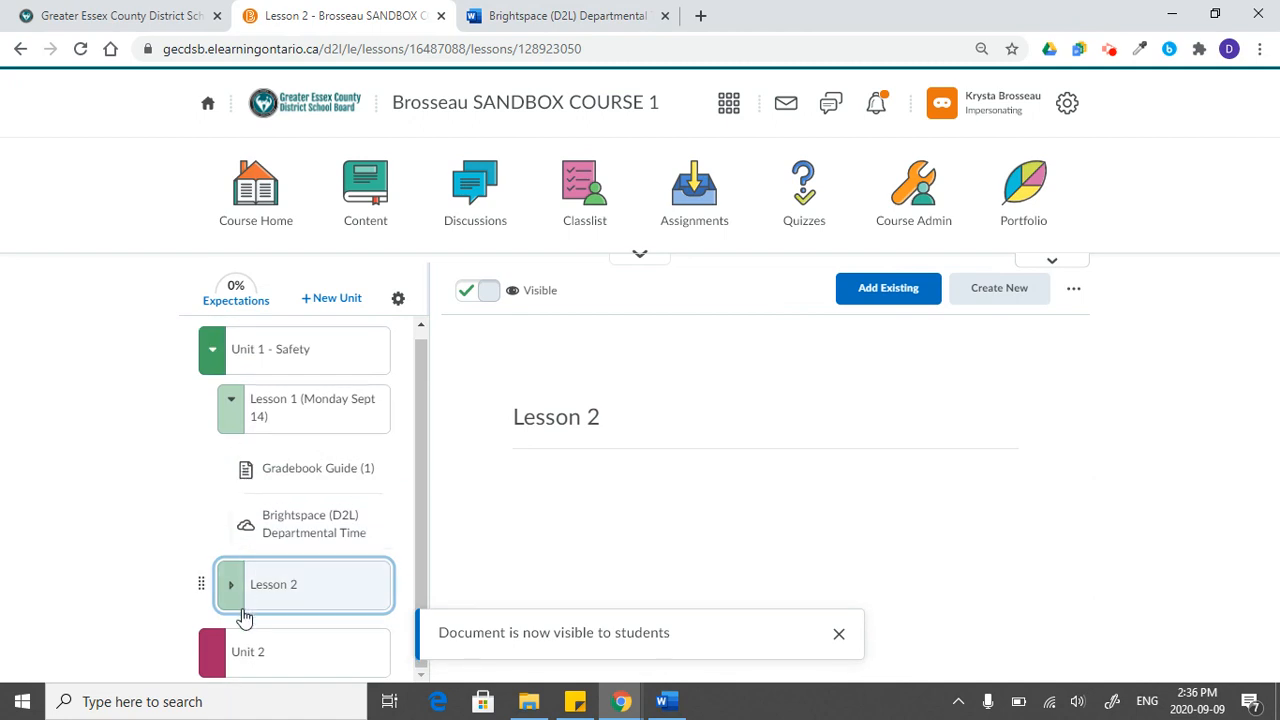
click(231, 585)
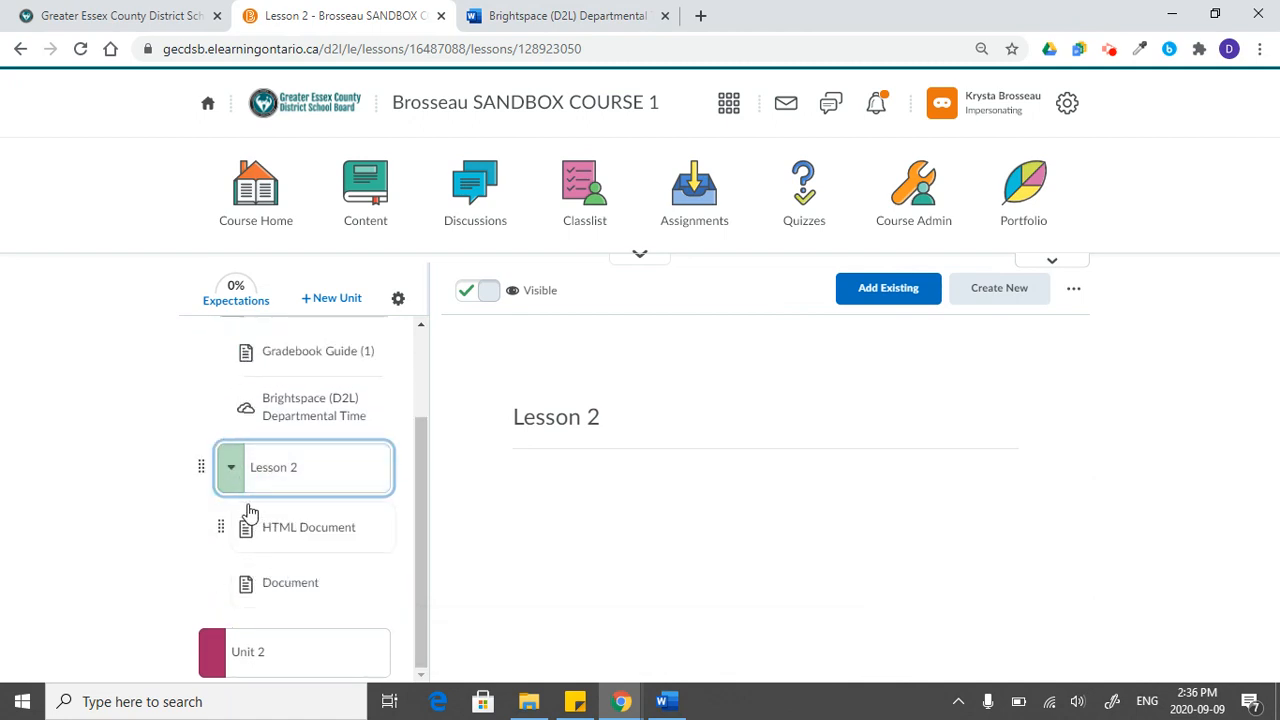
click(305, 651)
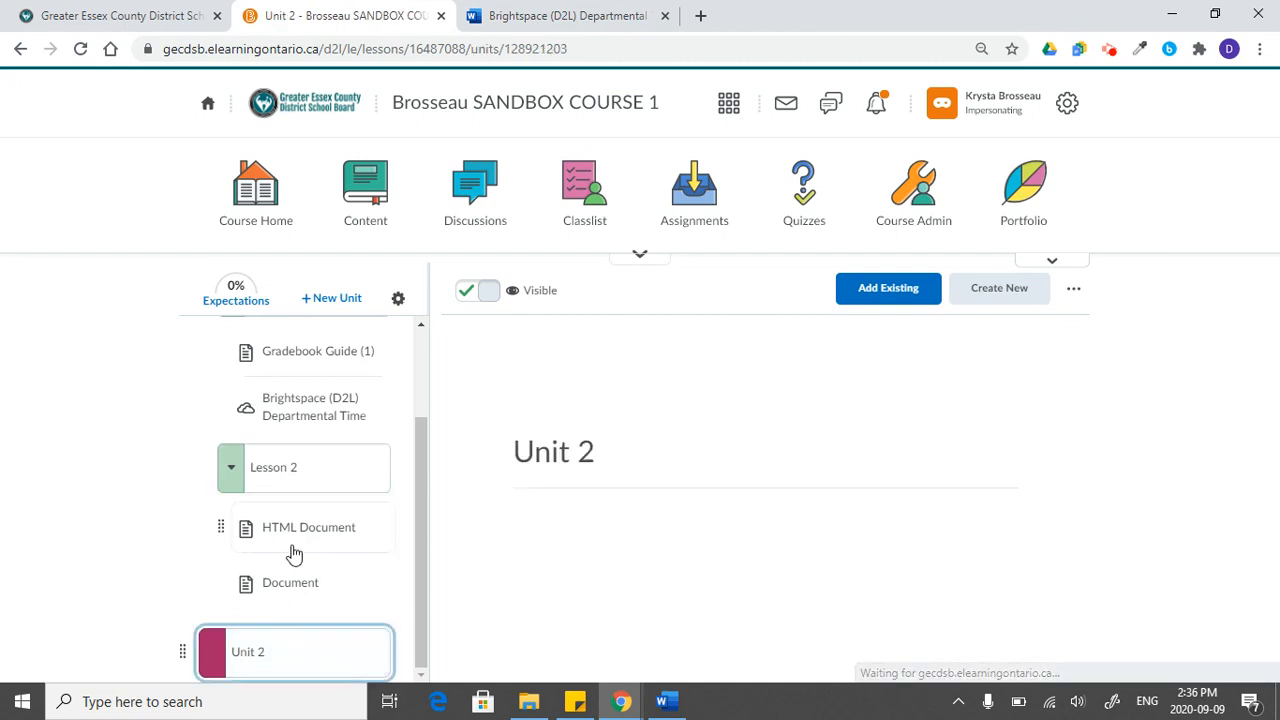
click(231, 491)
click(229, 410)
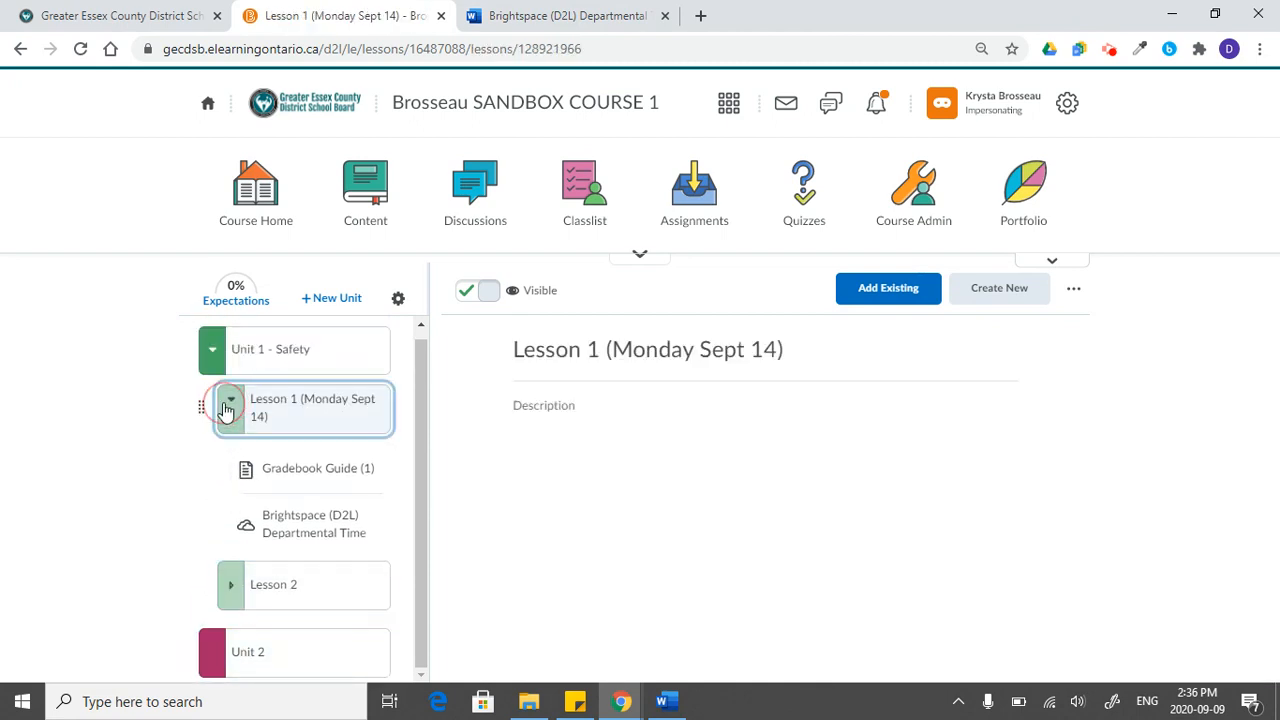
- Create an HTML document titled "Day 1" directly in Unit 2 with the text "Day 1's work...", make it visible and open it
click(277, 556)
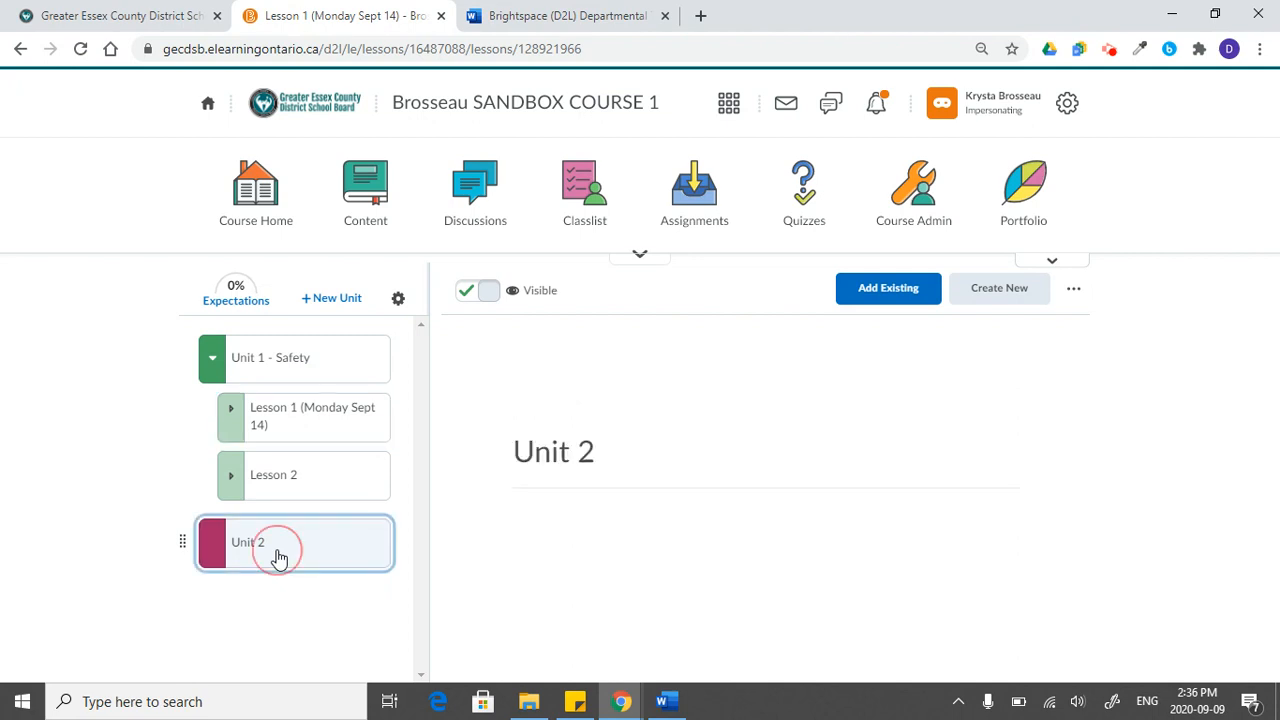
click(1034, 294)
click(452, 445)
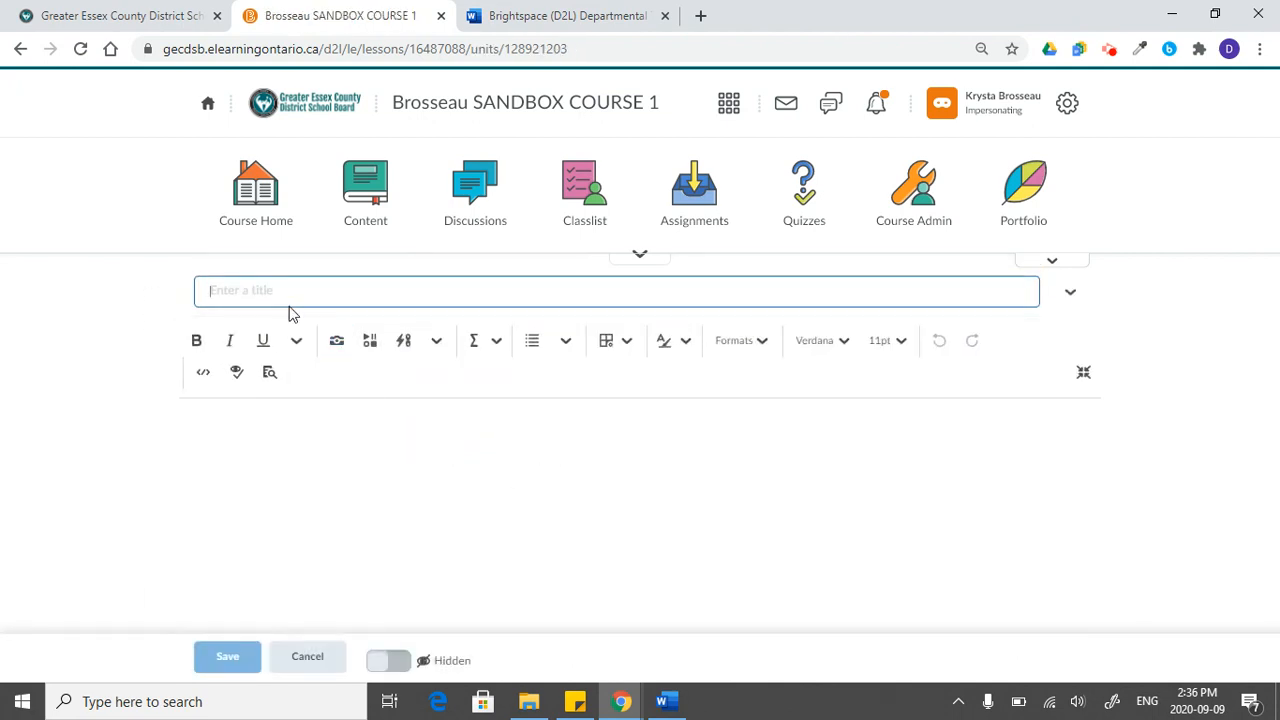
text(Day 1)
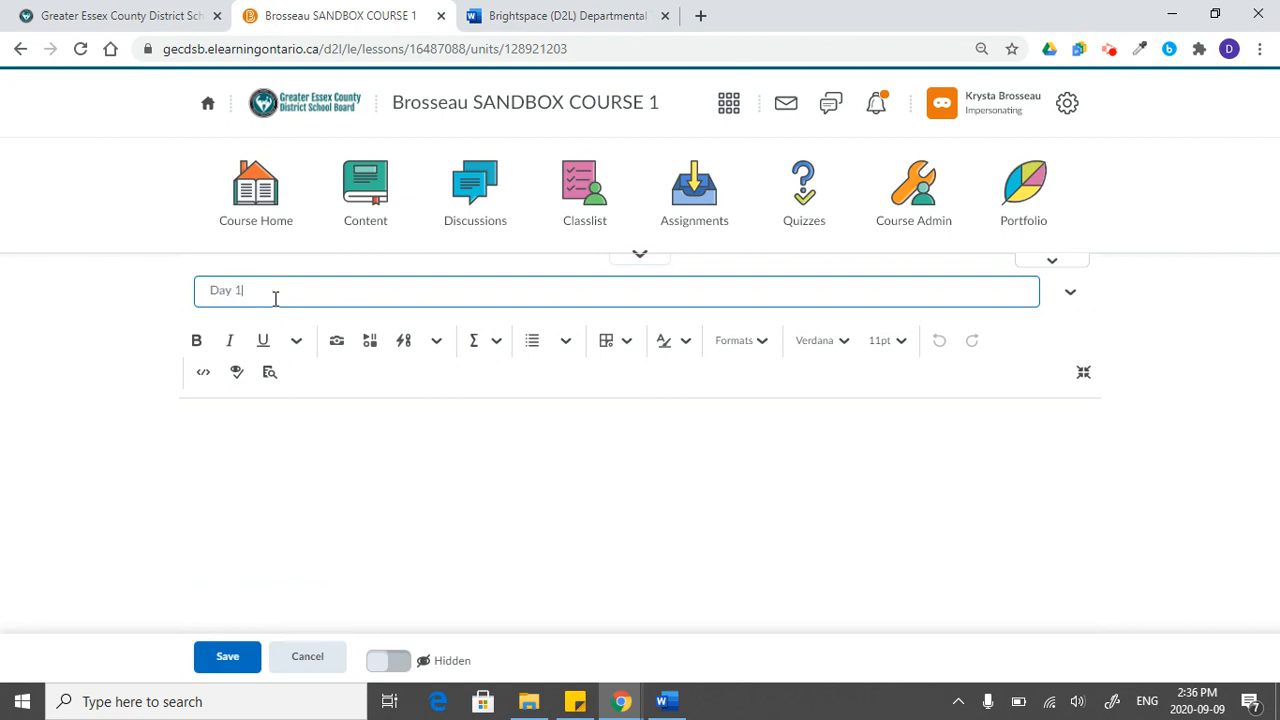
click(272, 437)
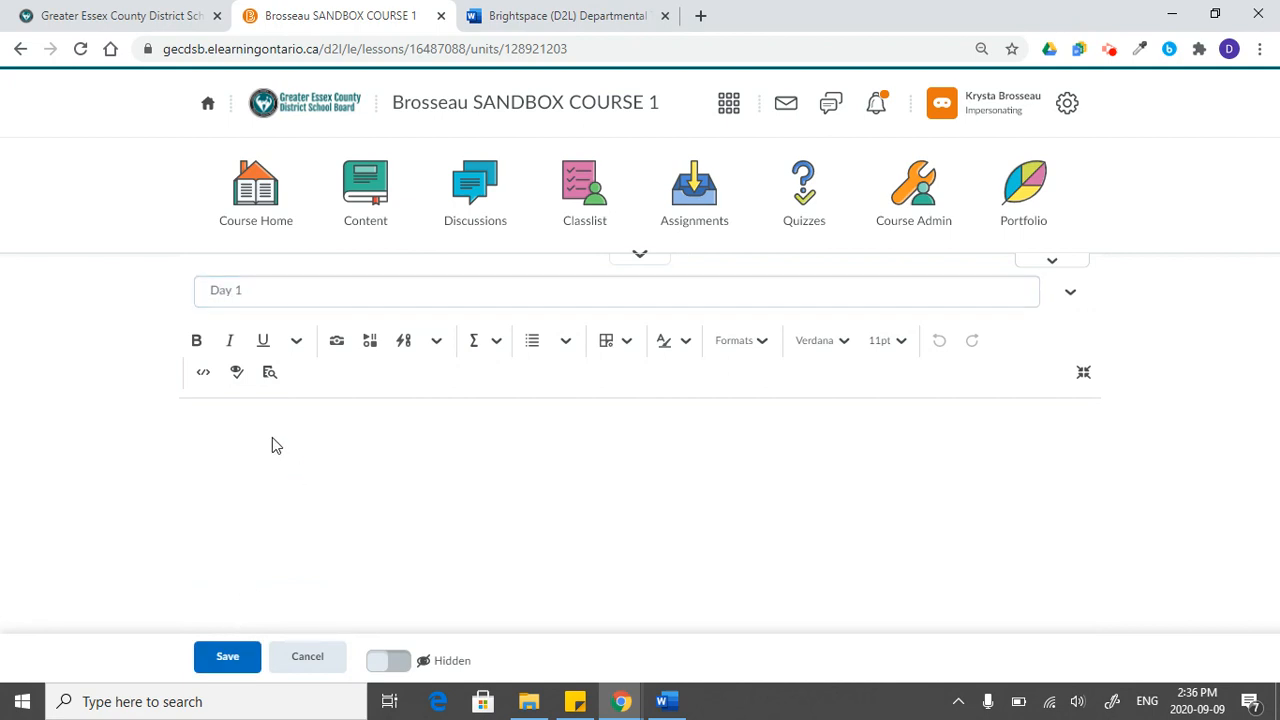
text(Day 1's work...)
click(216, 656)
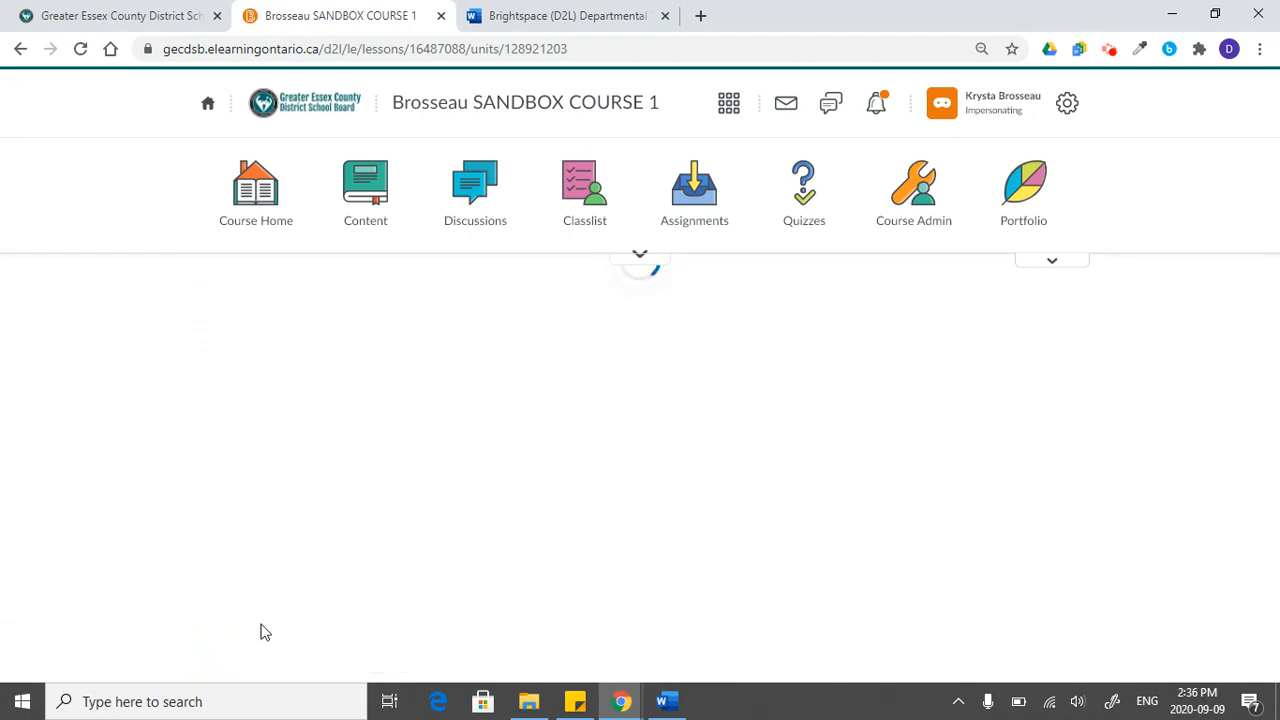
click(486, 292)
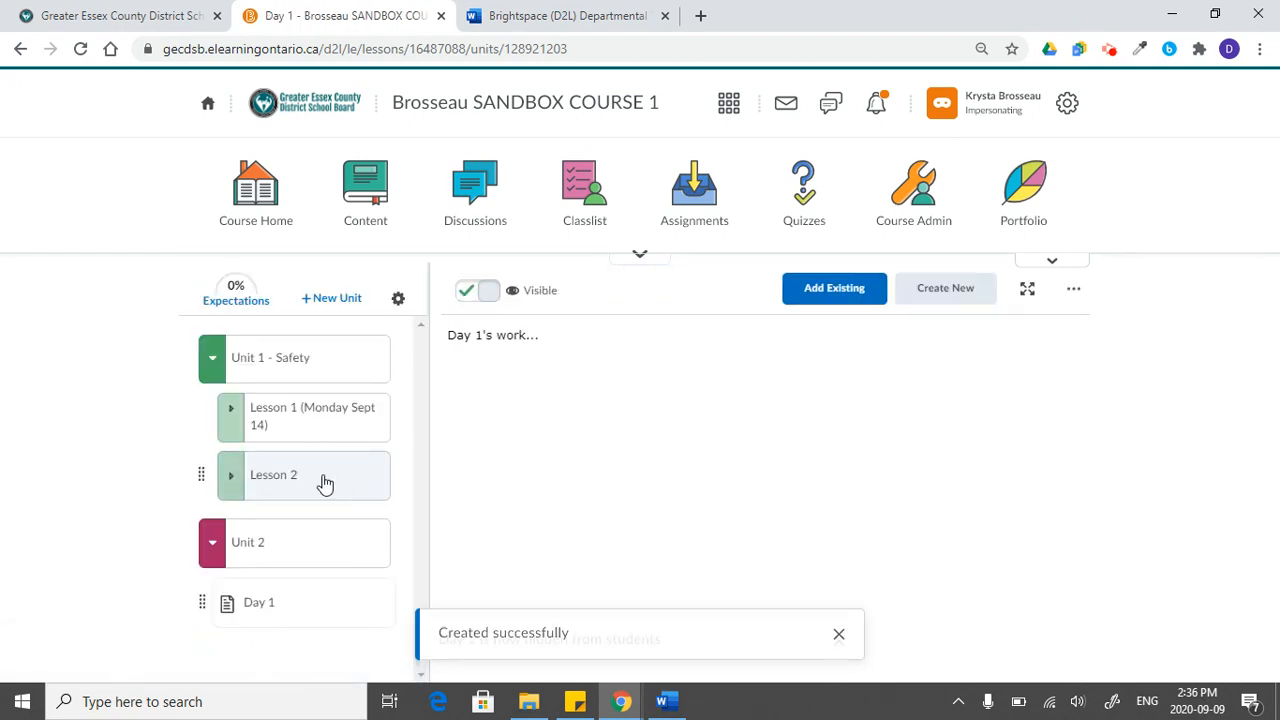
click(280, 603)
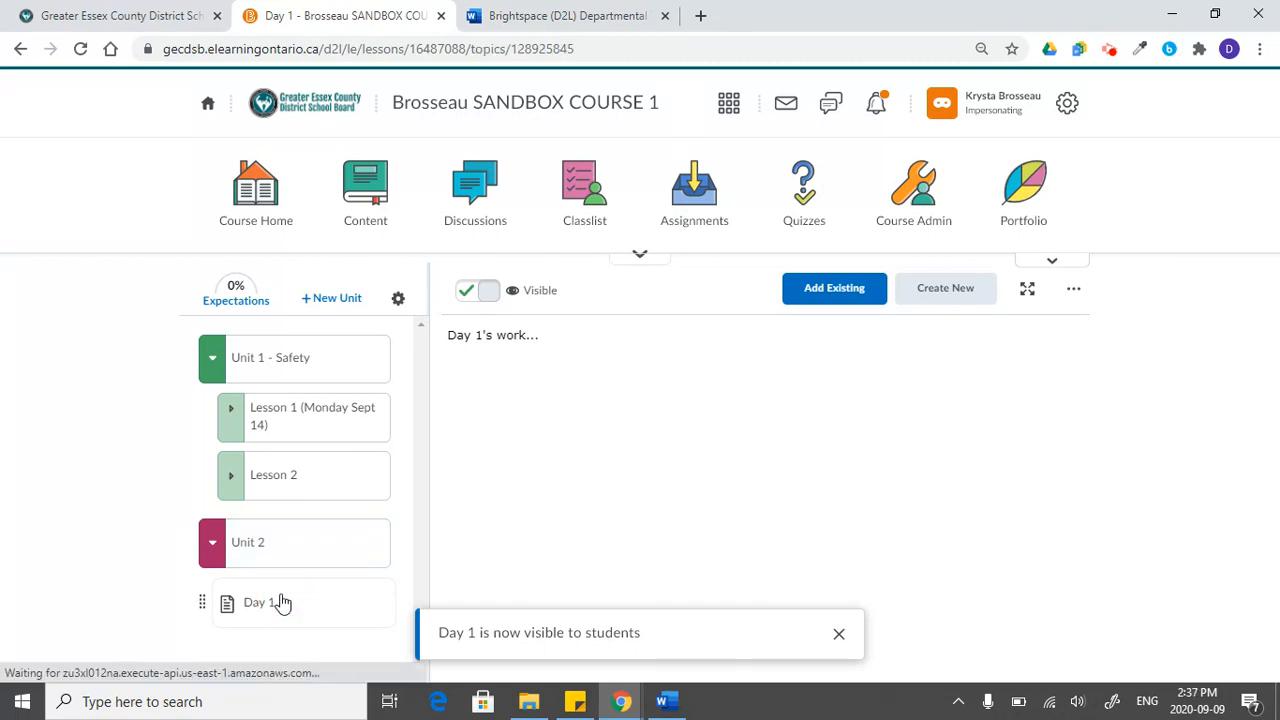
- Create a blank HTML document titled "Day 2" in Unit 2, save it and make it visible to students
click(334, 552)
click(968, 292)
click(447, 425)
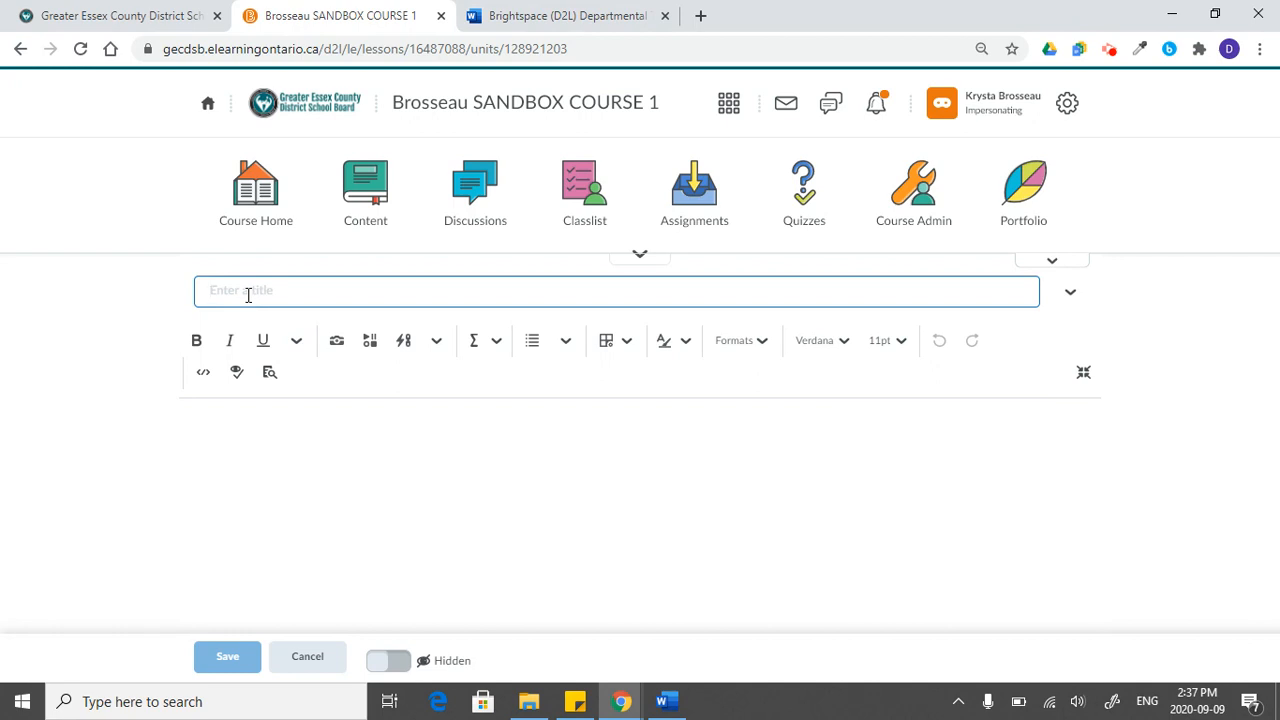
text(Day 2)
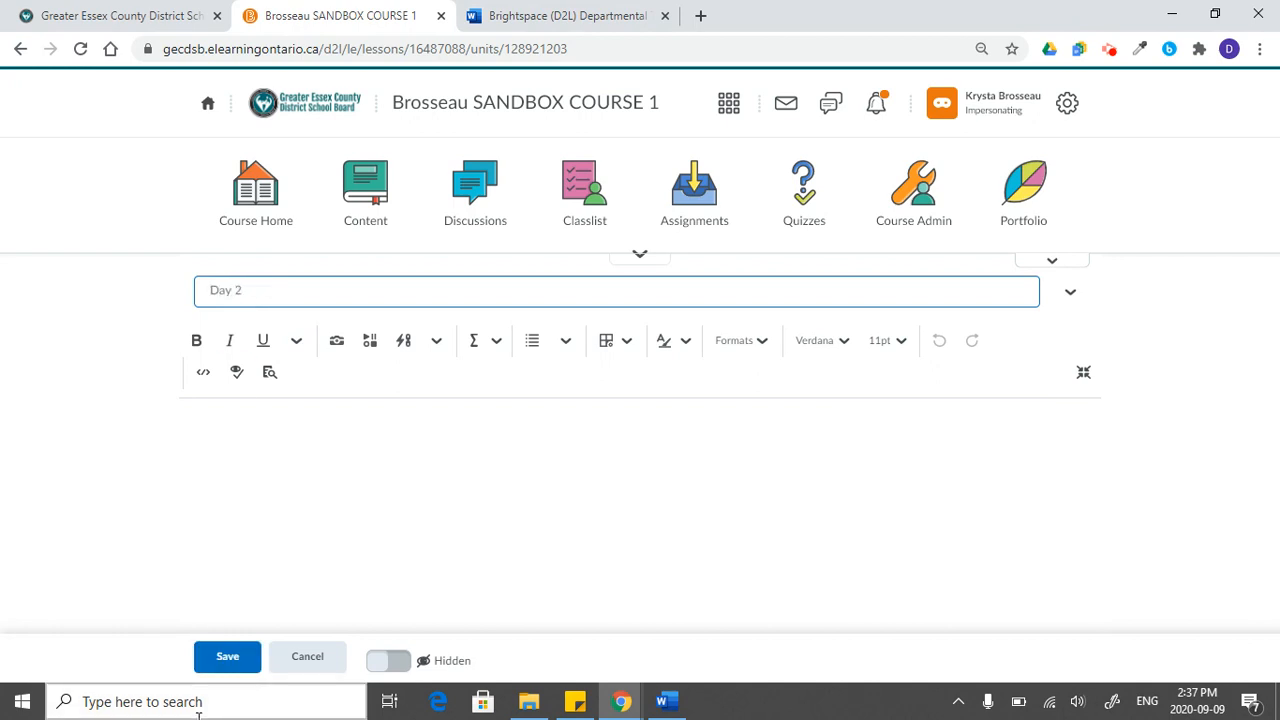
click(224, 660)
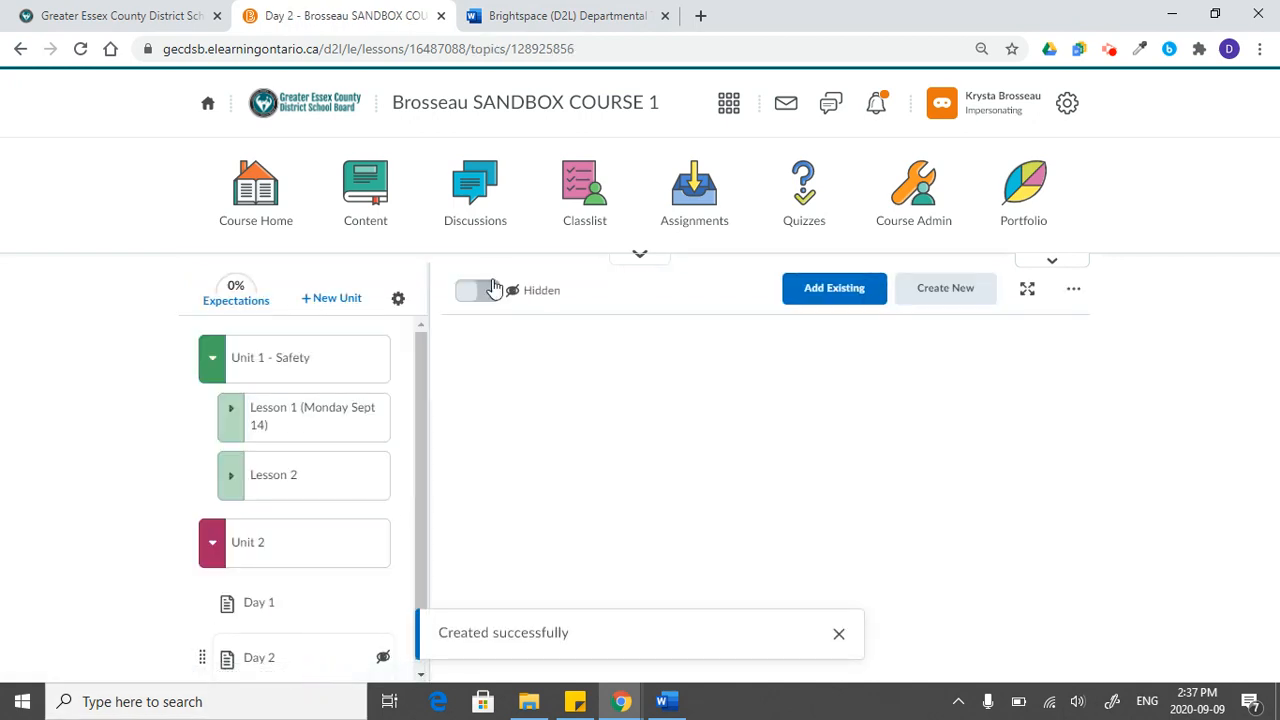
click(480, 300)
- Compare Lesson 1's nested contents with the Day 1 and Day 2 documents placed directly in Unit 2
click(286, 604)
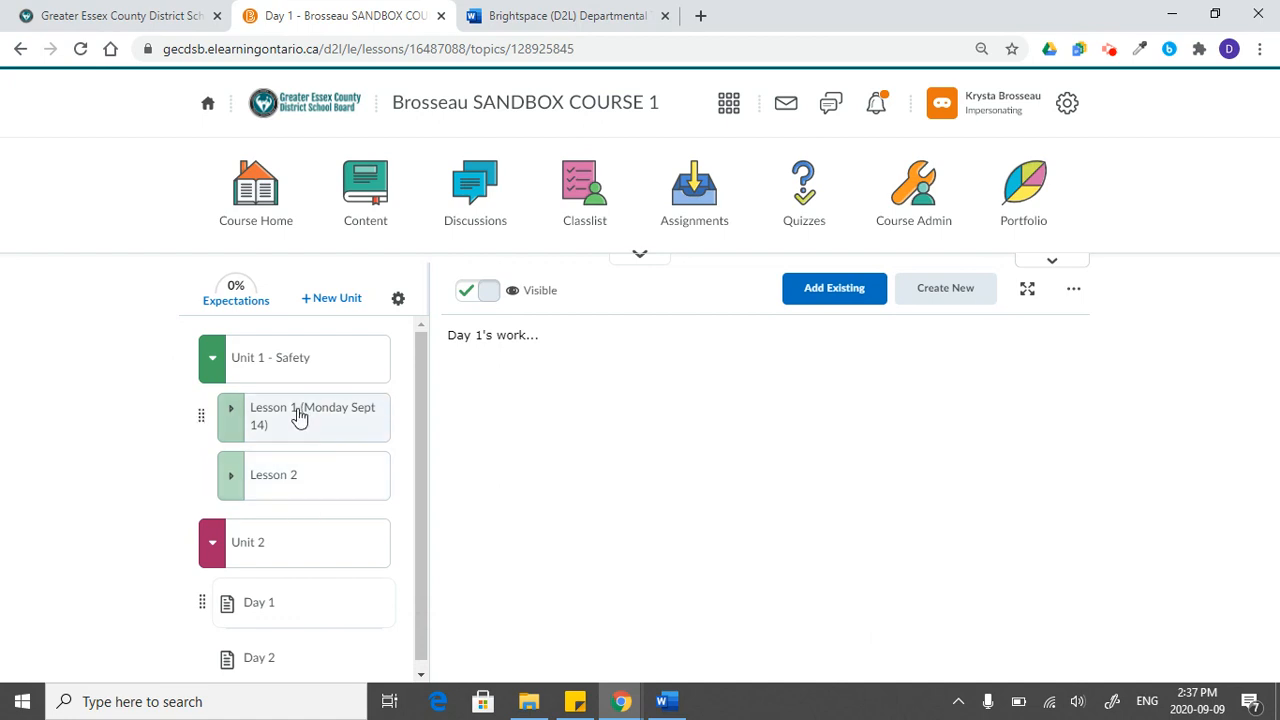
click(233, 426)
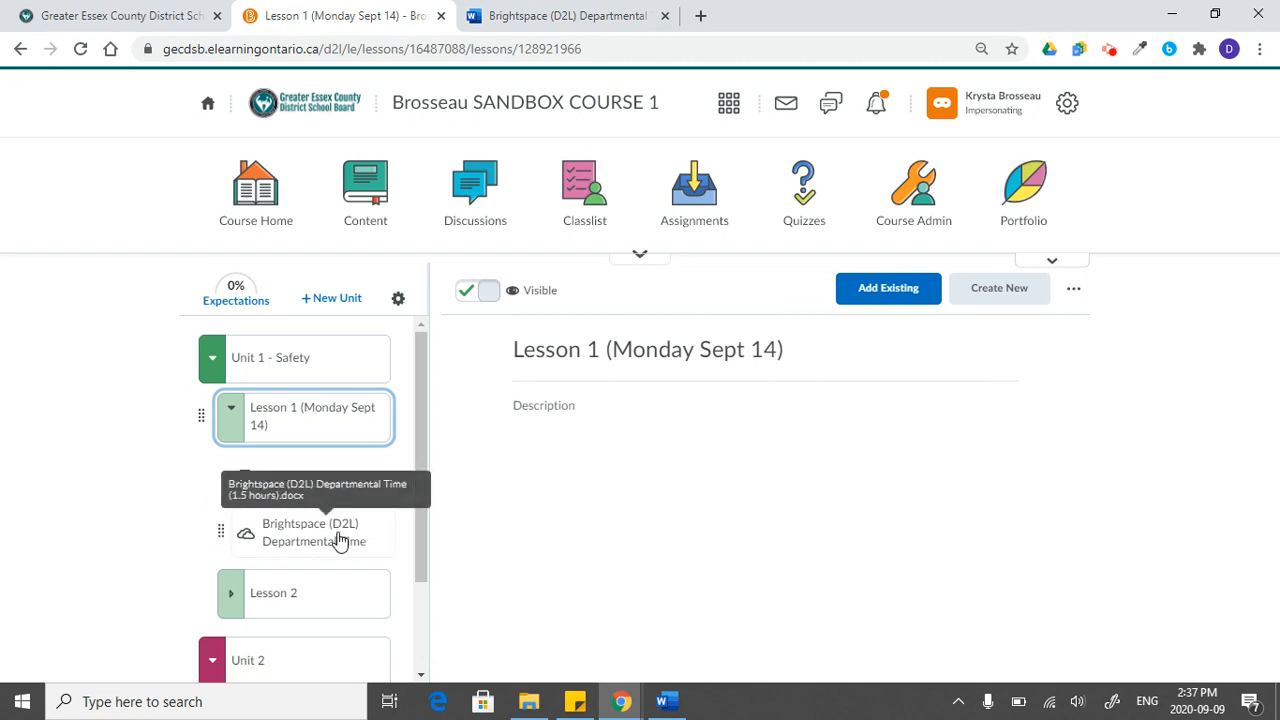
click(277, 422)
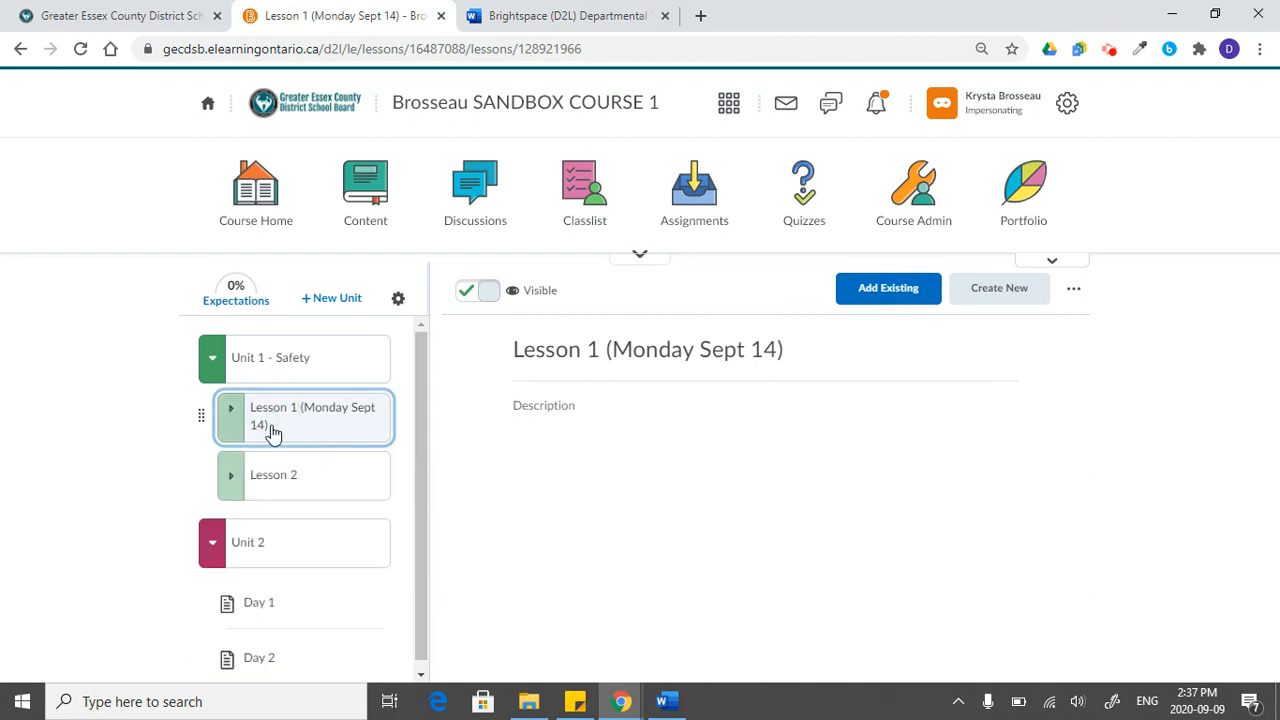
scroll(306, 608, down, 1)
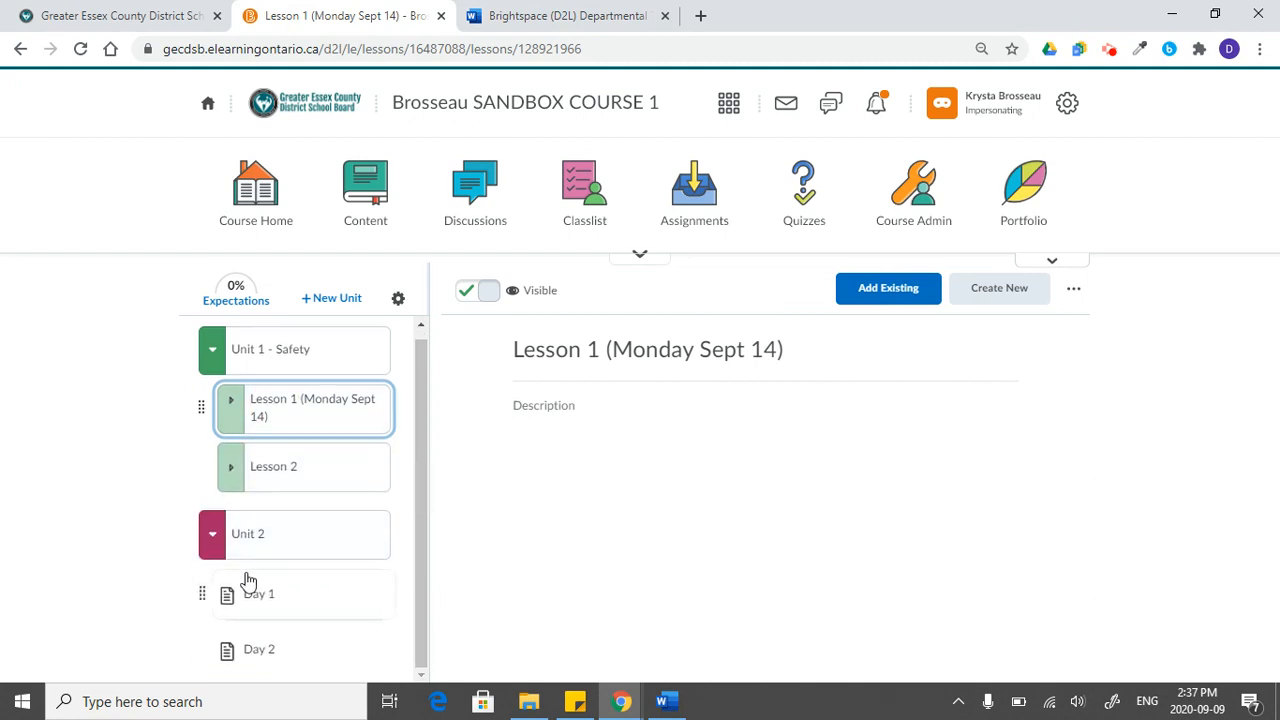
click(306, 600)
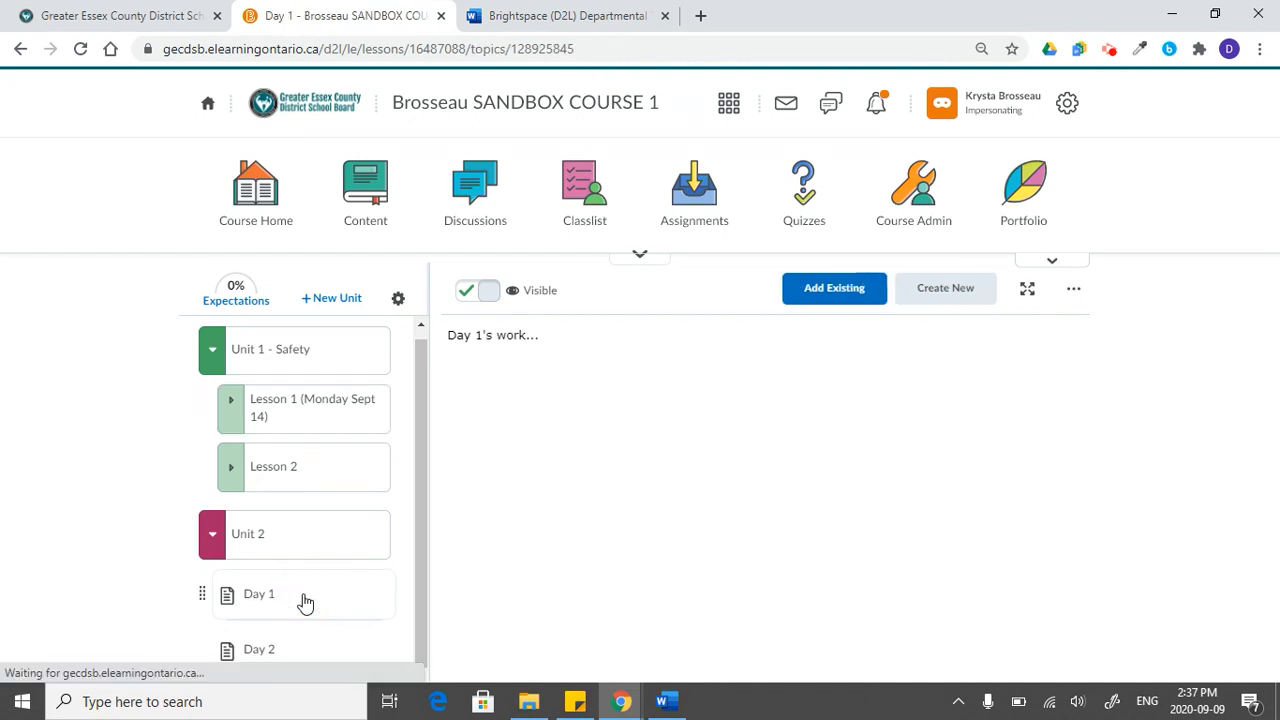
click(318, 650)
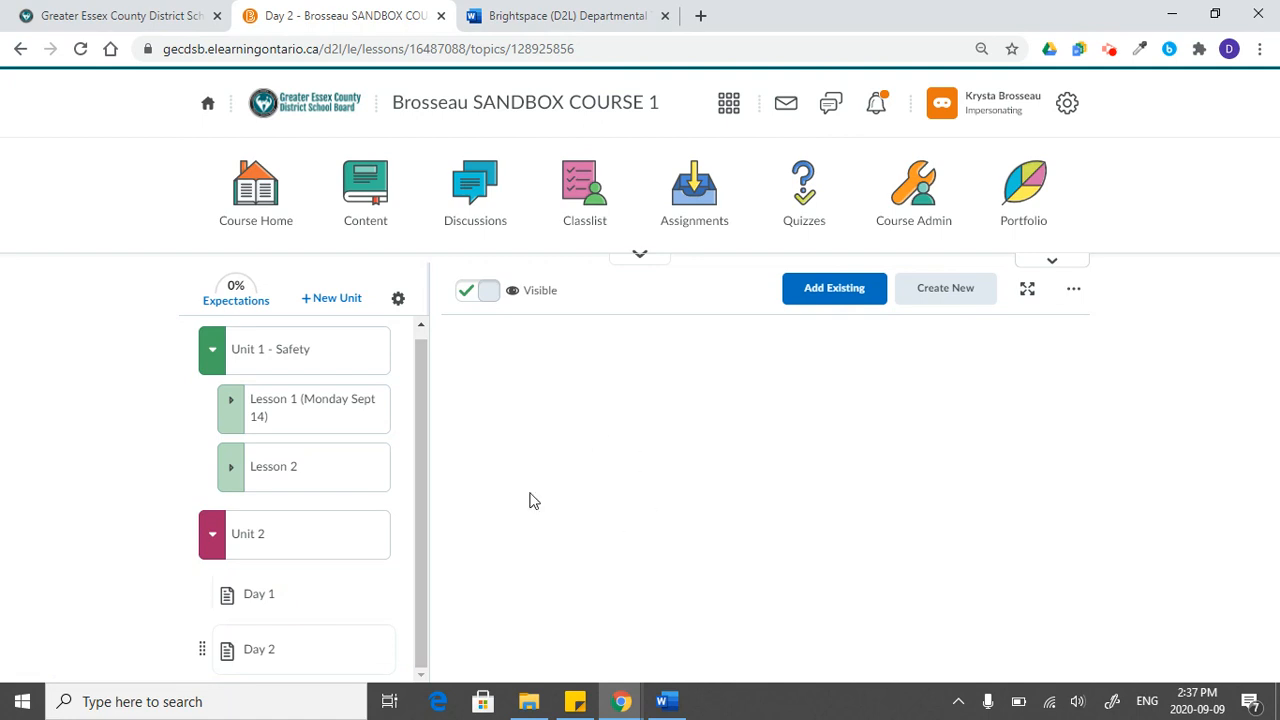
click(320, 535)
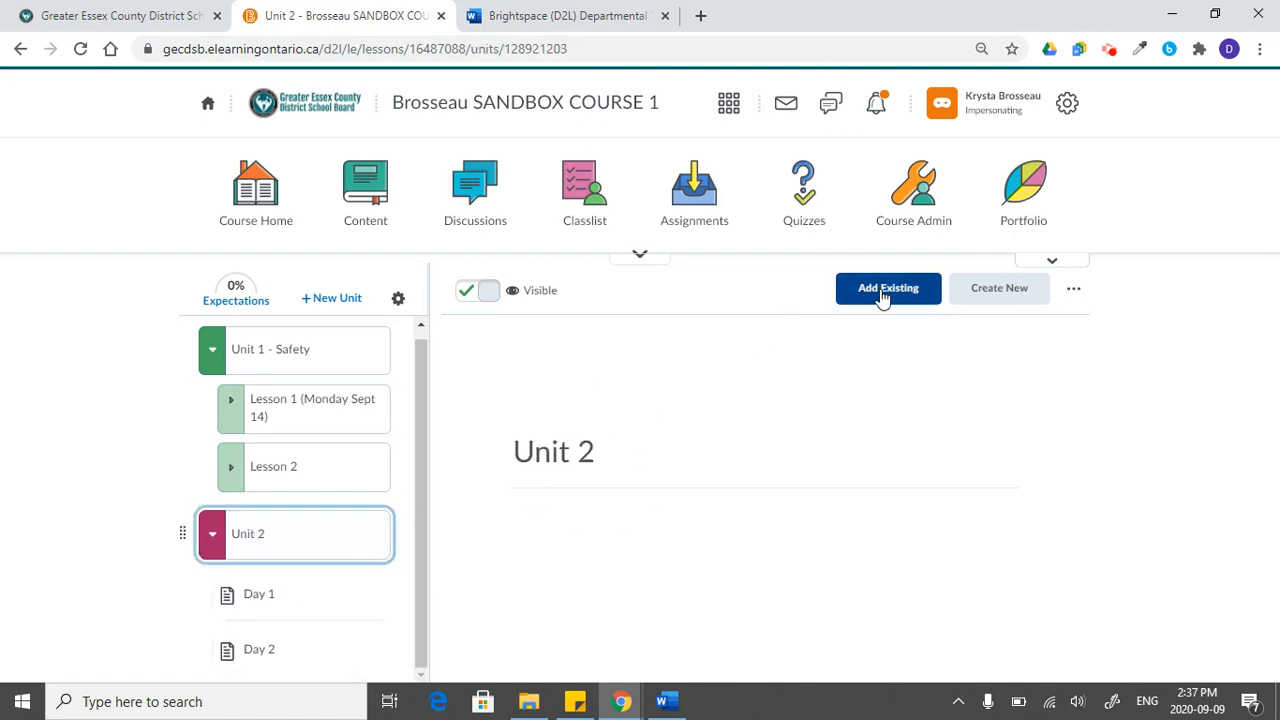
click(1038, 290)
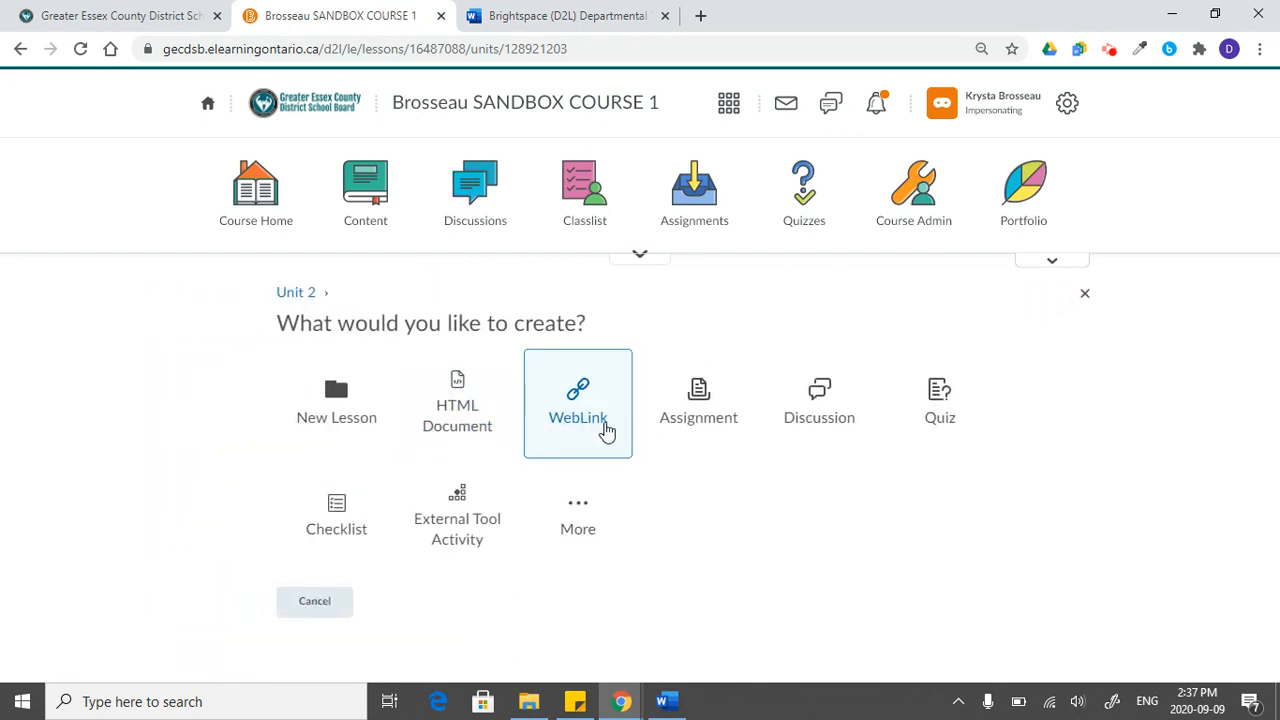
click(606, 430)
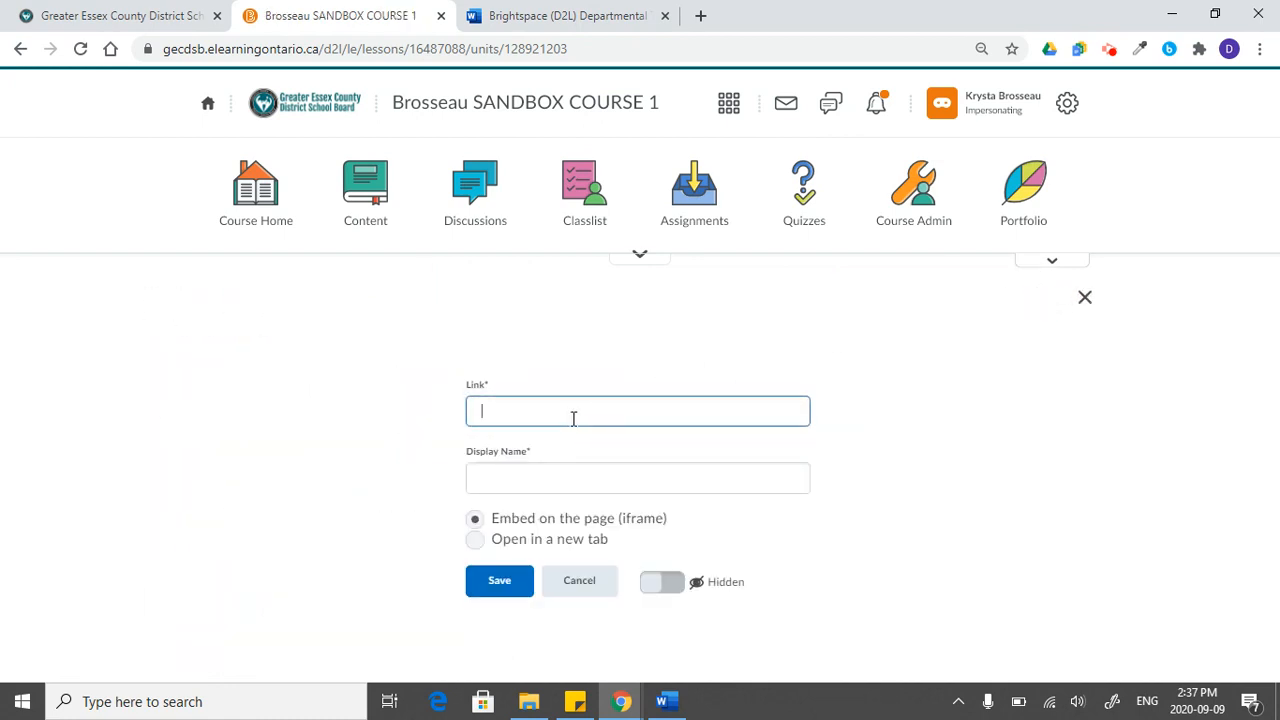
text(https://youtu.be/6uBSmp7-SeU)
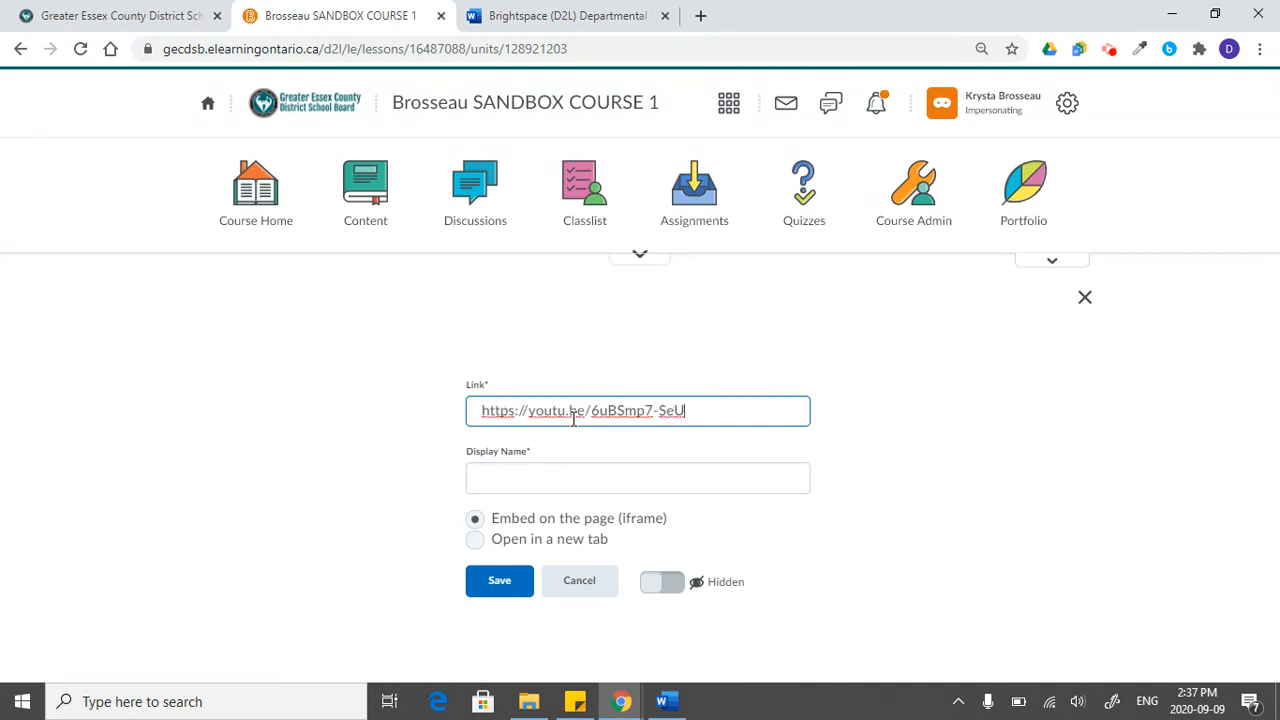
click(558, 486)
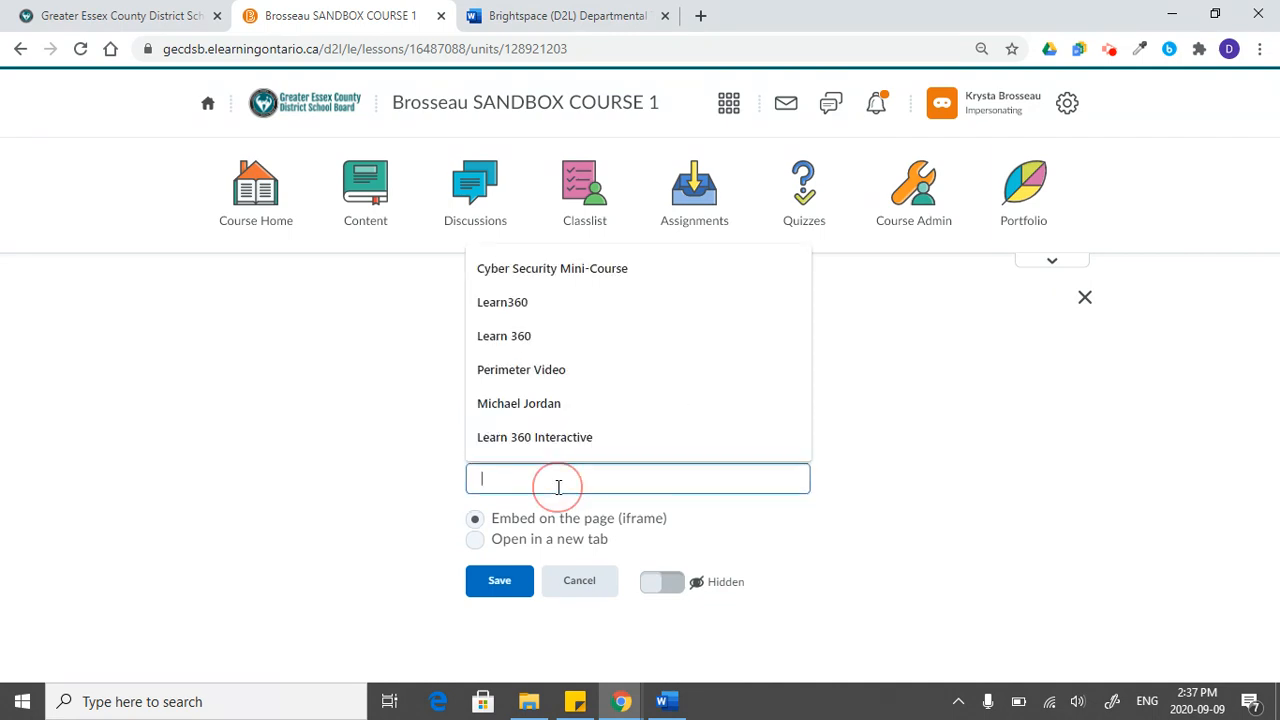
text(Youtube Video)
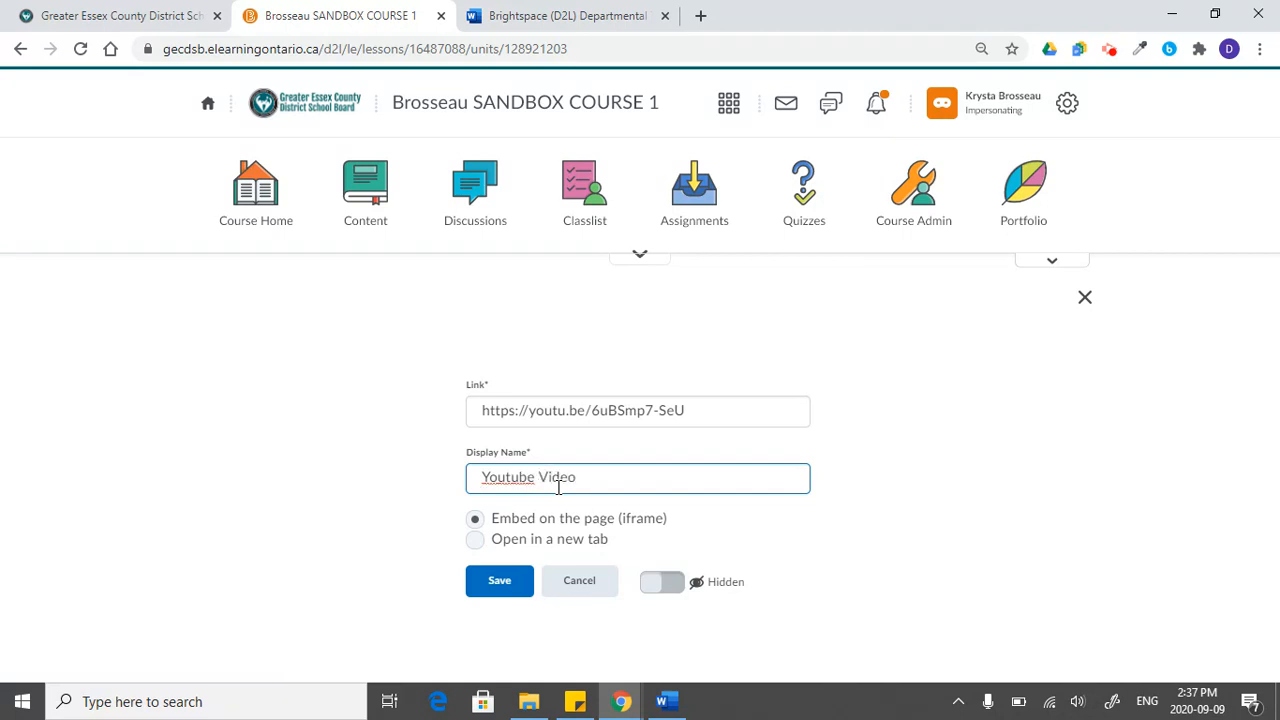
click(500, 583)
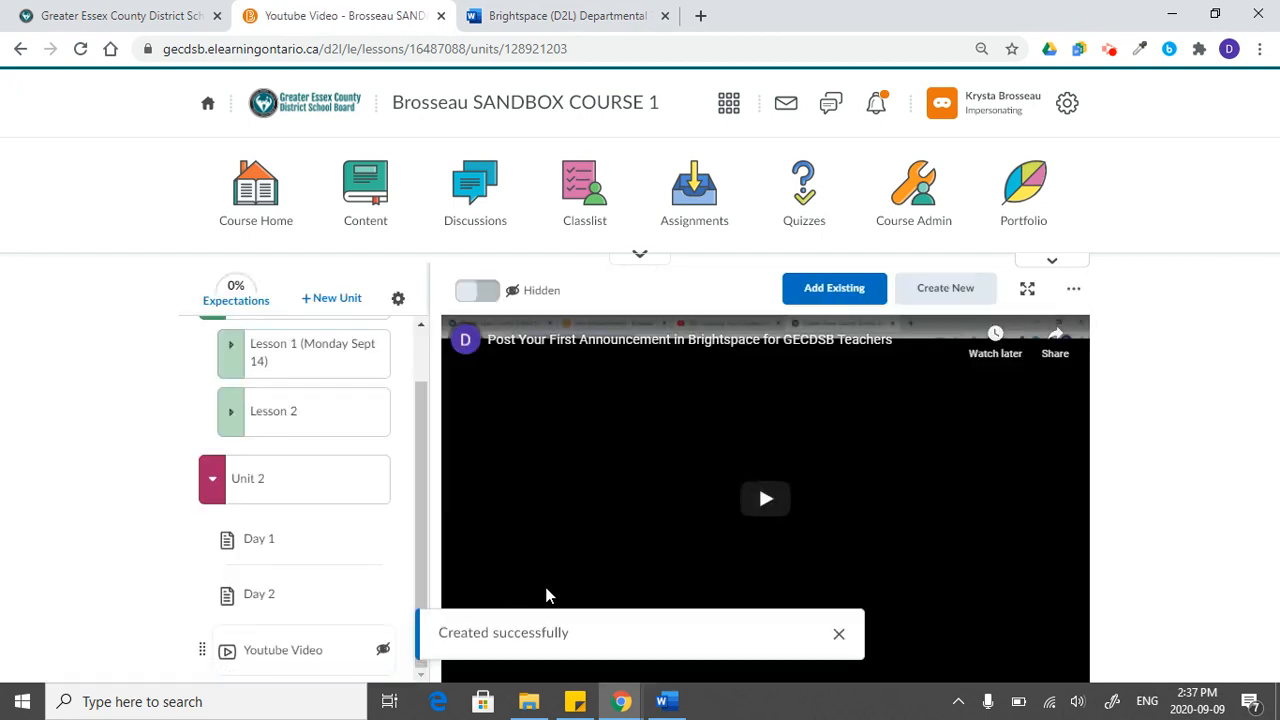
click(838, 633)
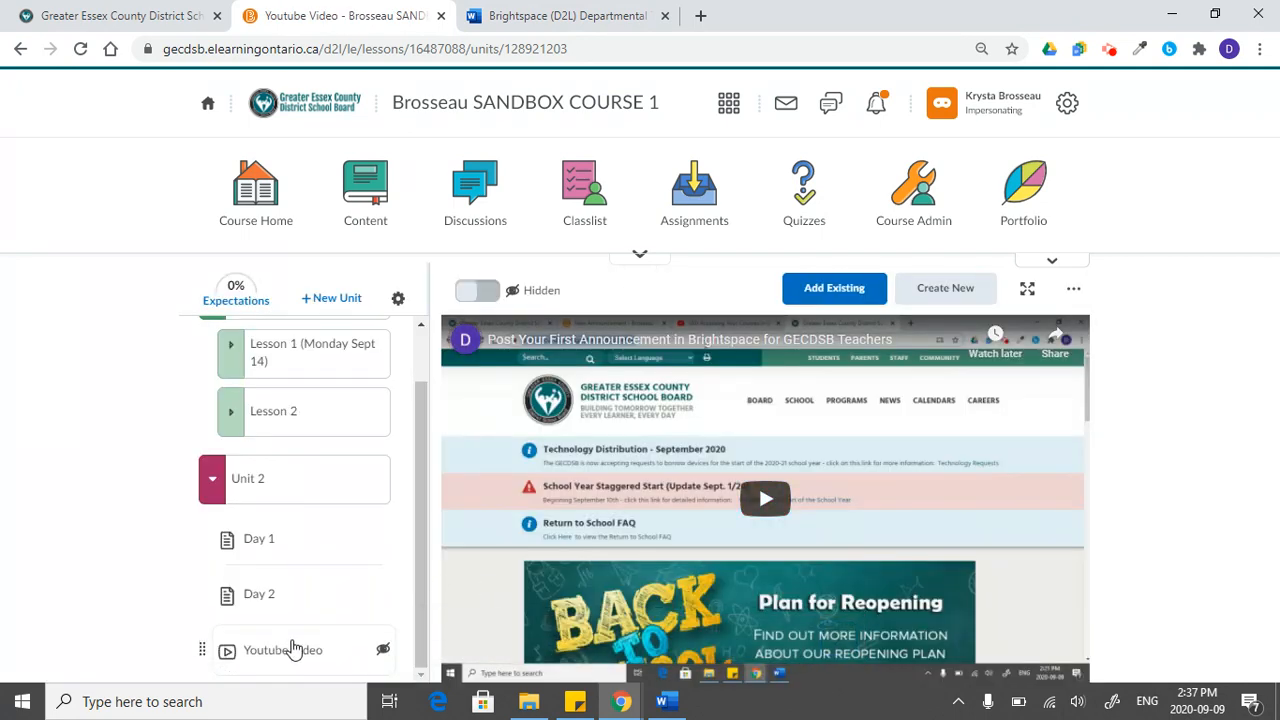
click(287, 649)
click(477, 290)
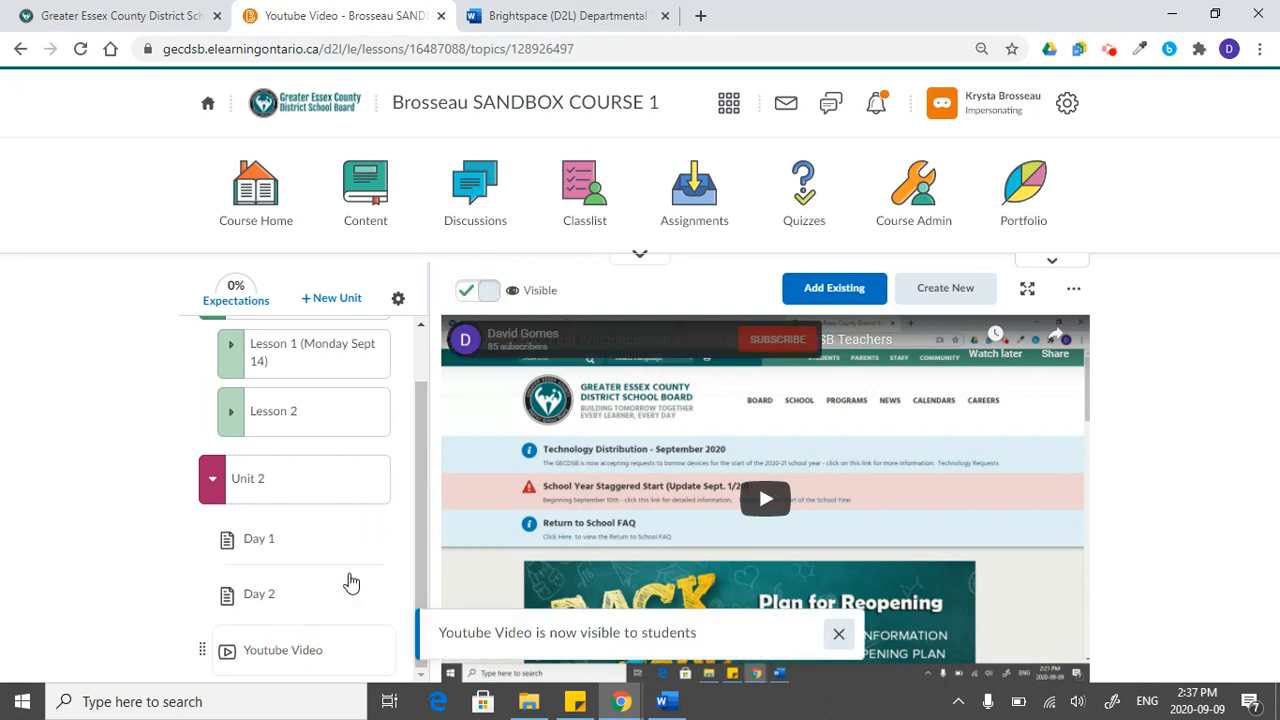
- Open Unit 2's Day 2, Day 1 and Youtube Video topics in turn to review how each displays
click(300, 598)
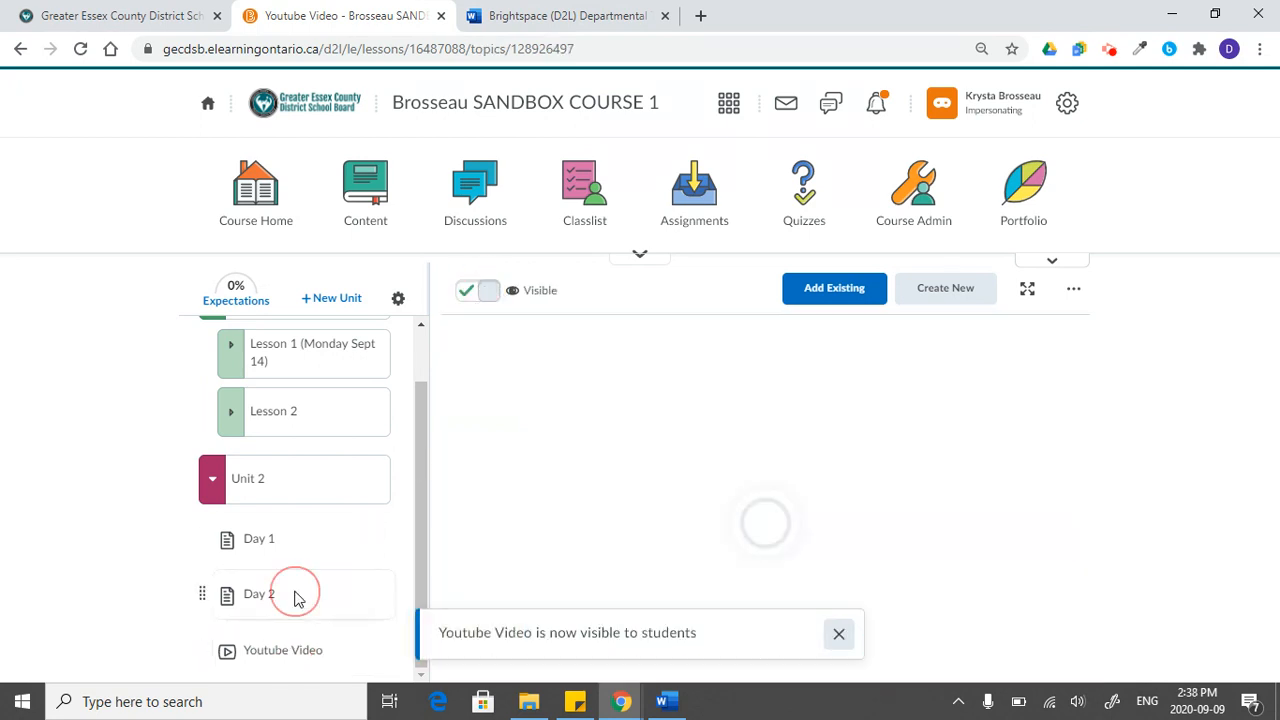
click(311, 536)
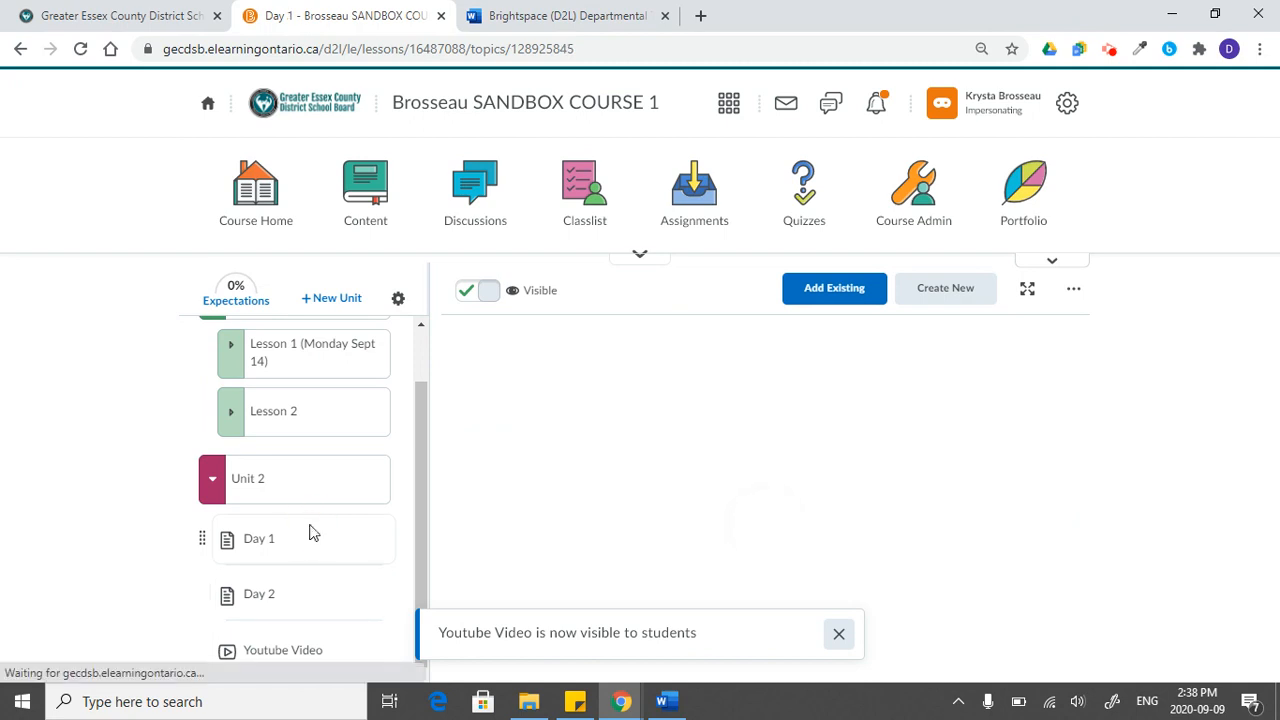
click(325, 650)
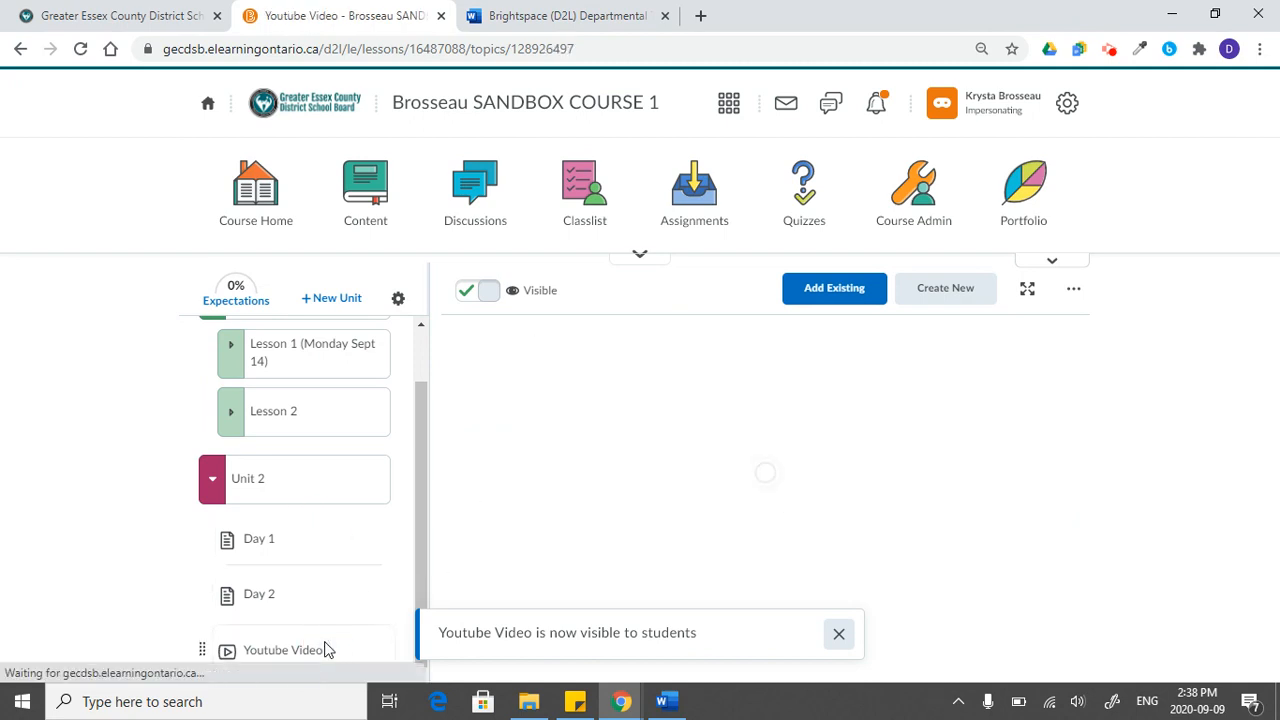
click(839, 633)
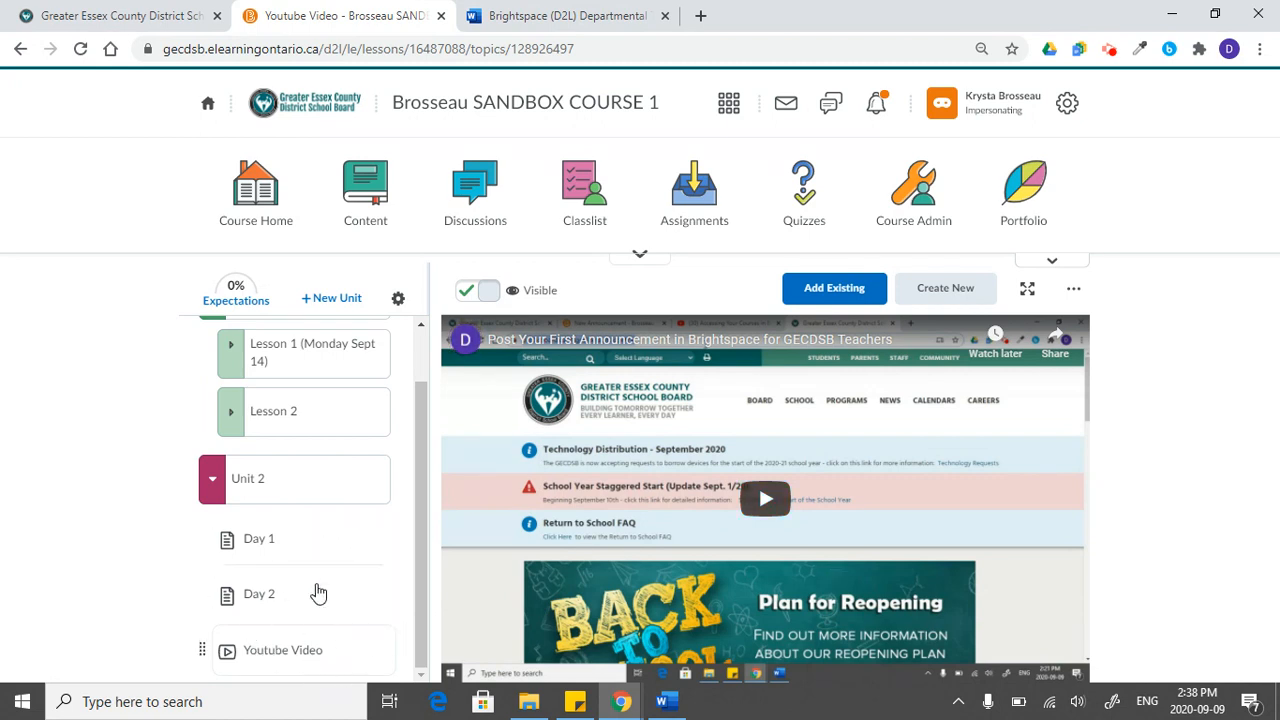
click(978, 290)
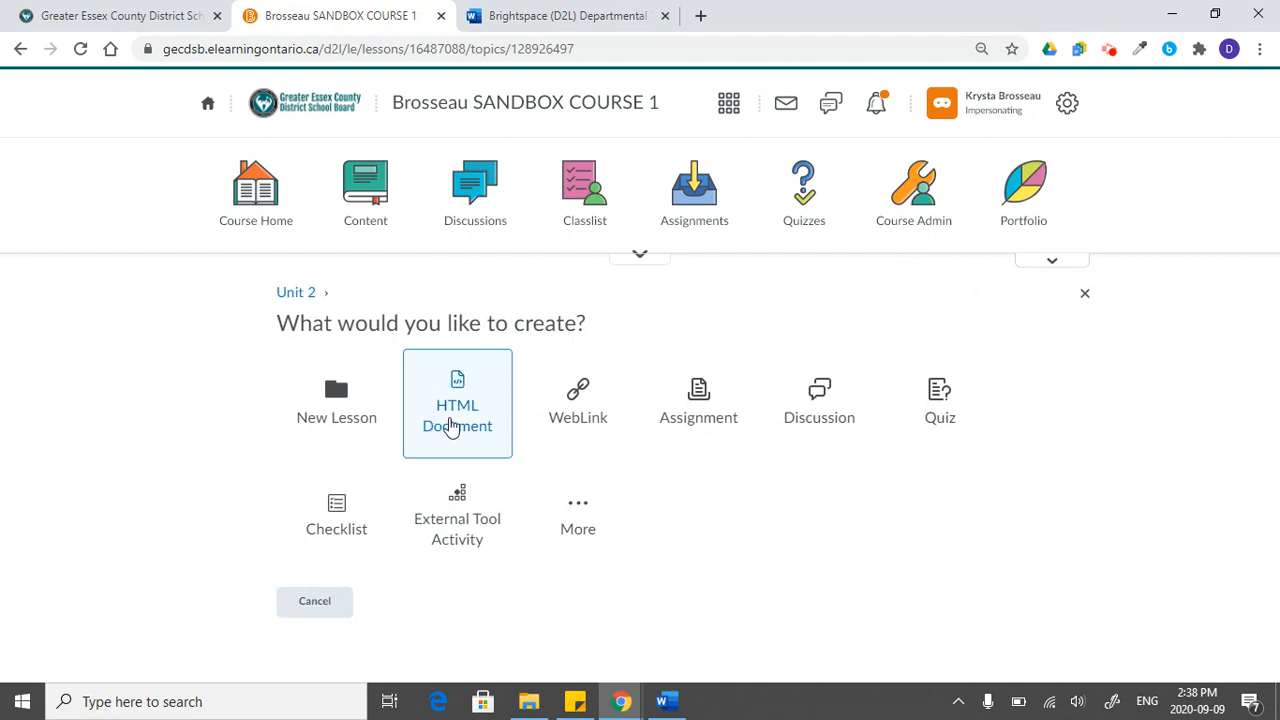
click(578, 400)
text(https)
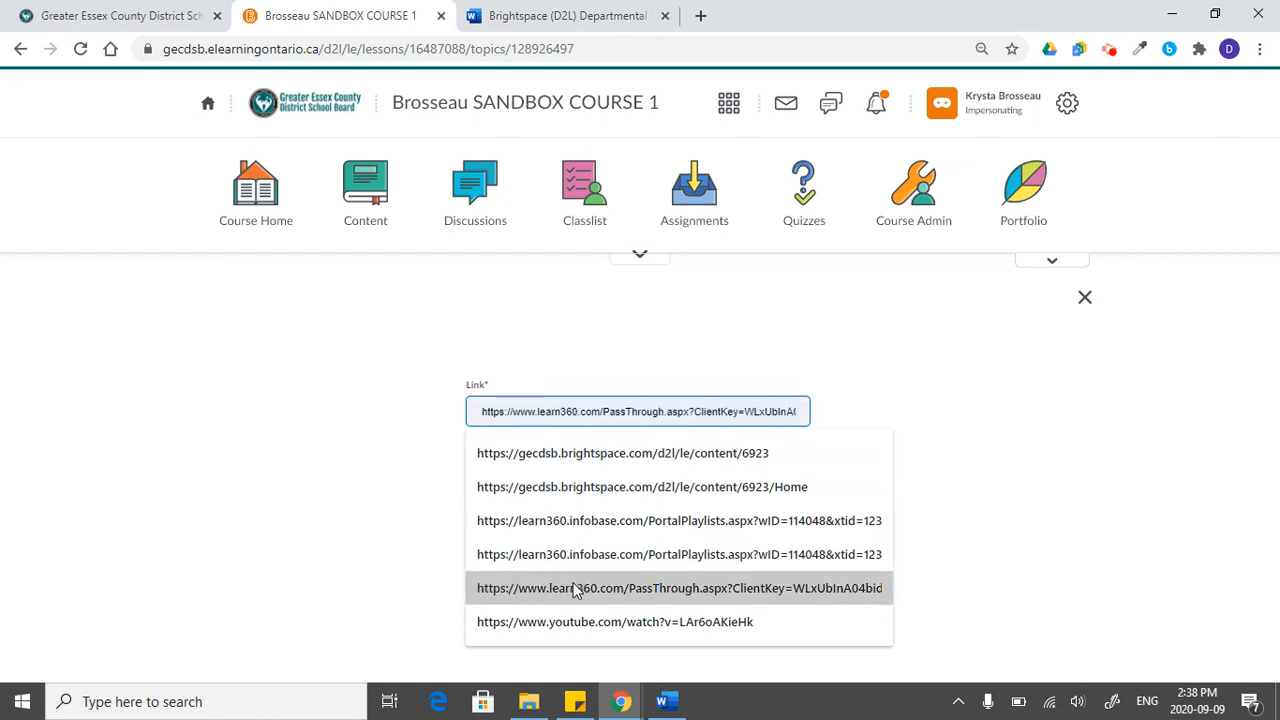
text(://)
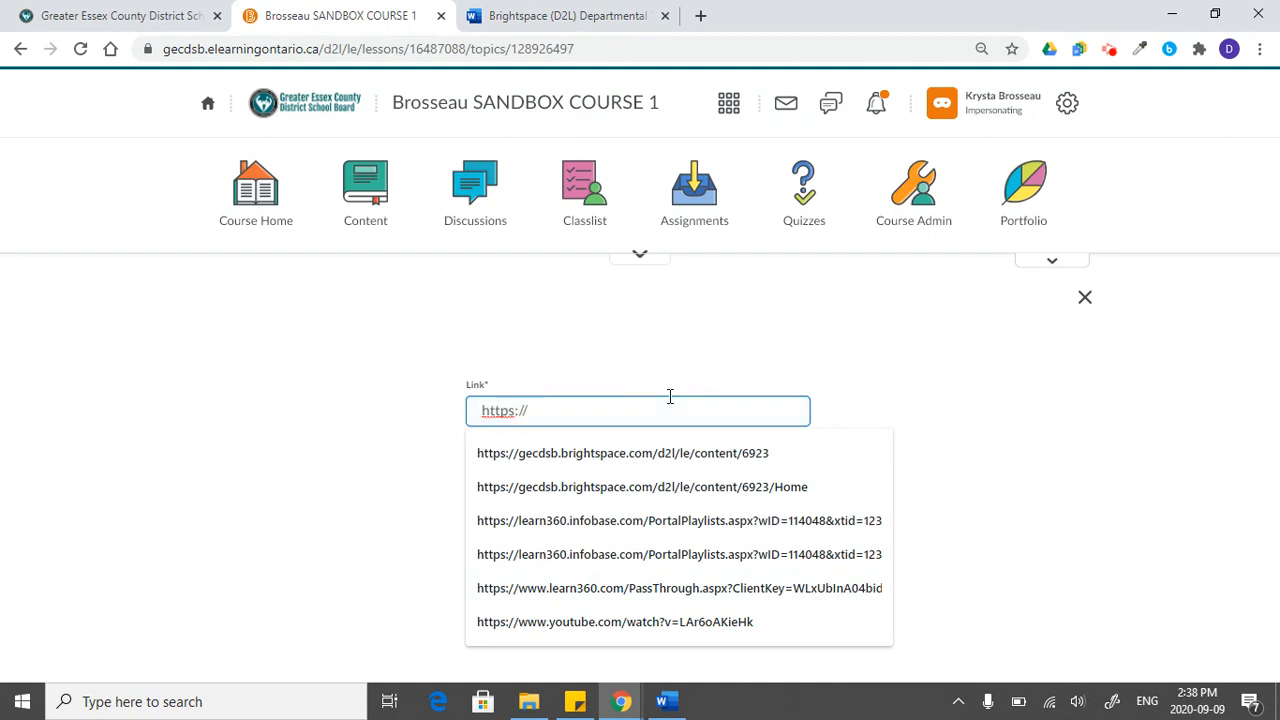
text(www.publicboard.ca)
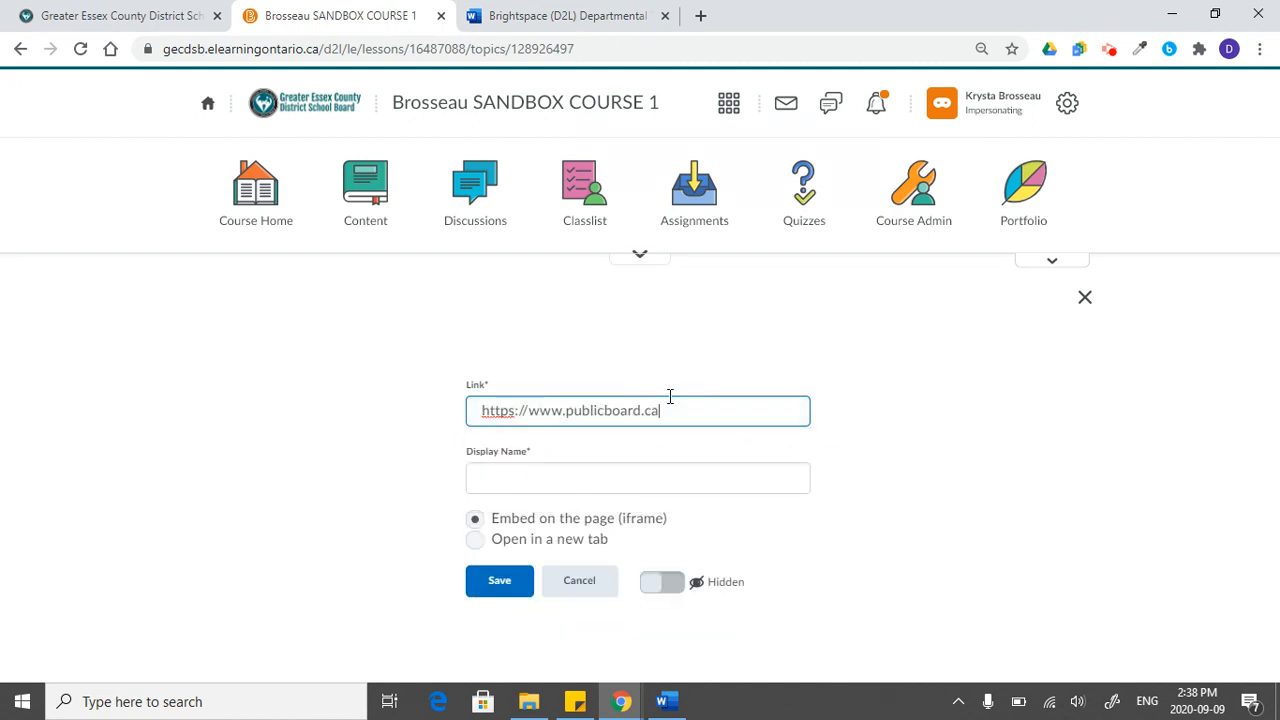
key(Tab)
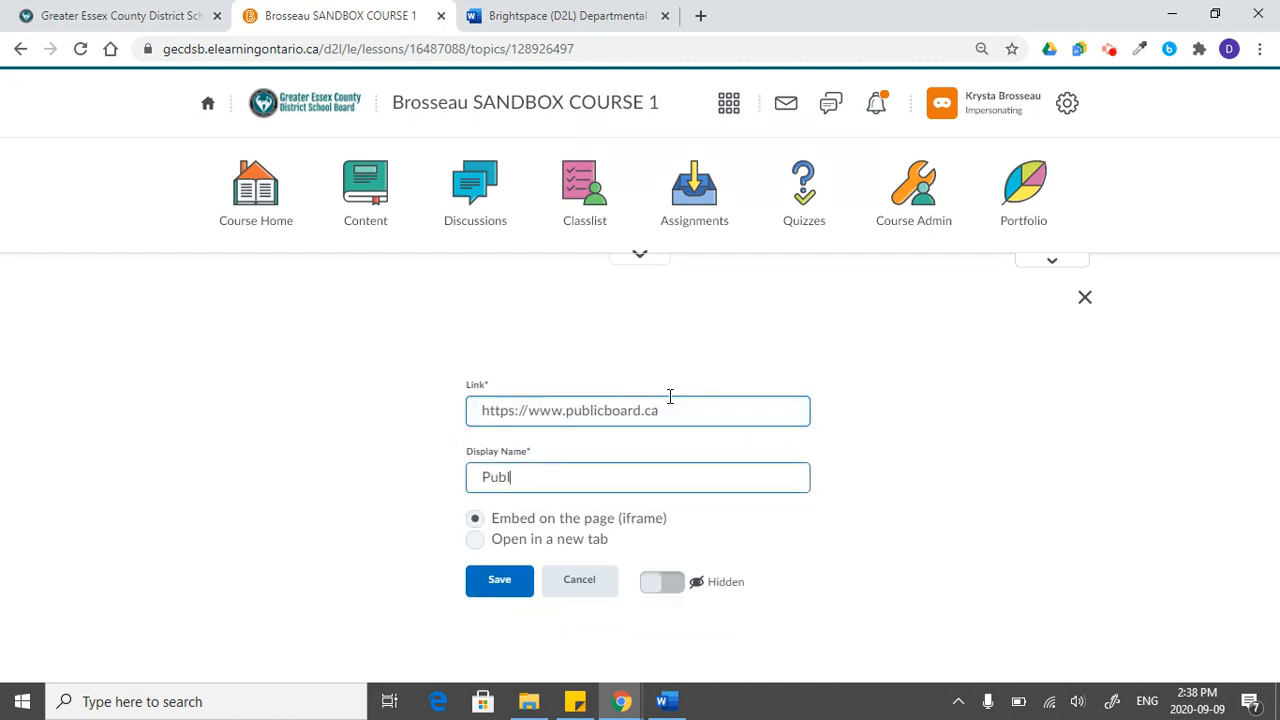
click(514, 586)
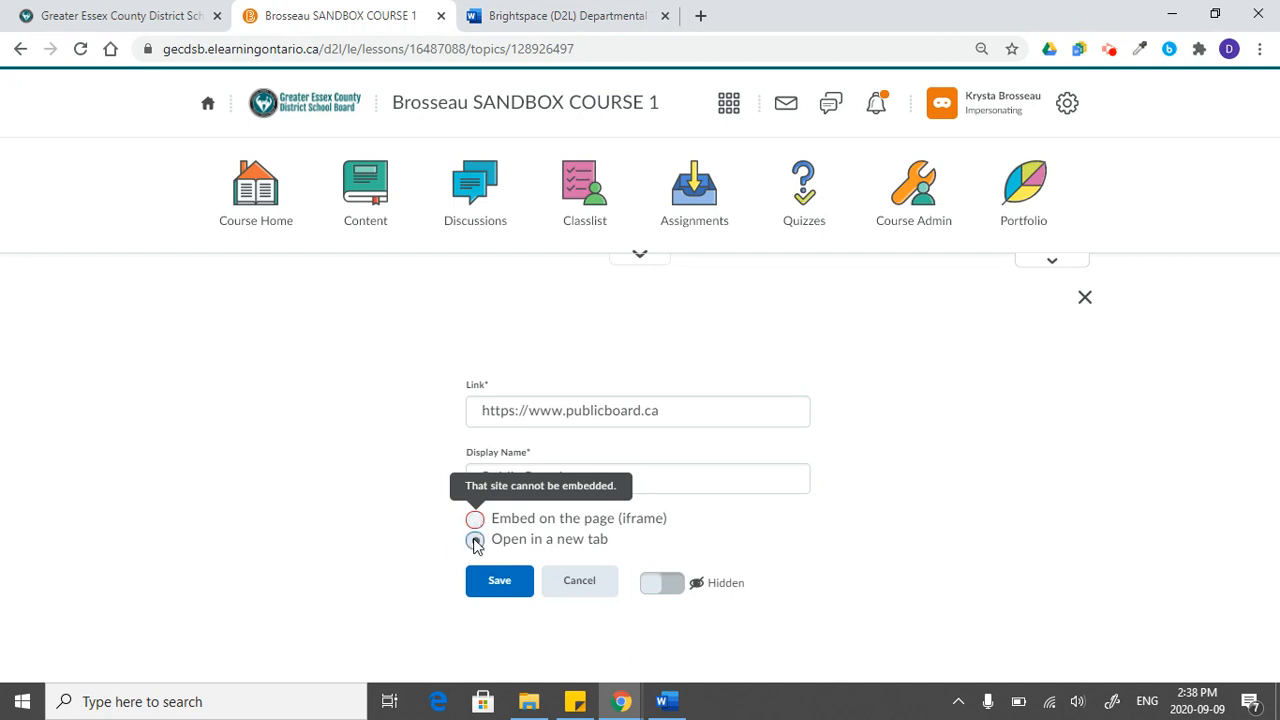
click(475, 541)
click(500, 588)
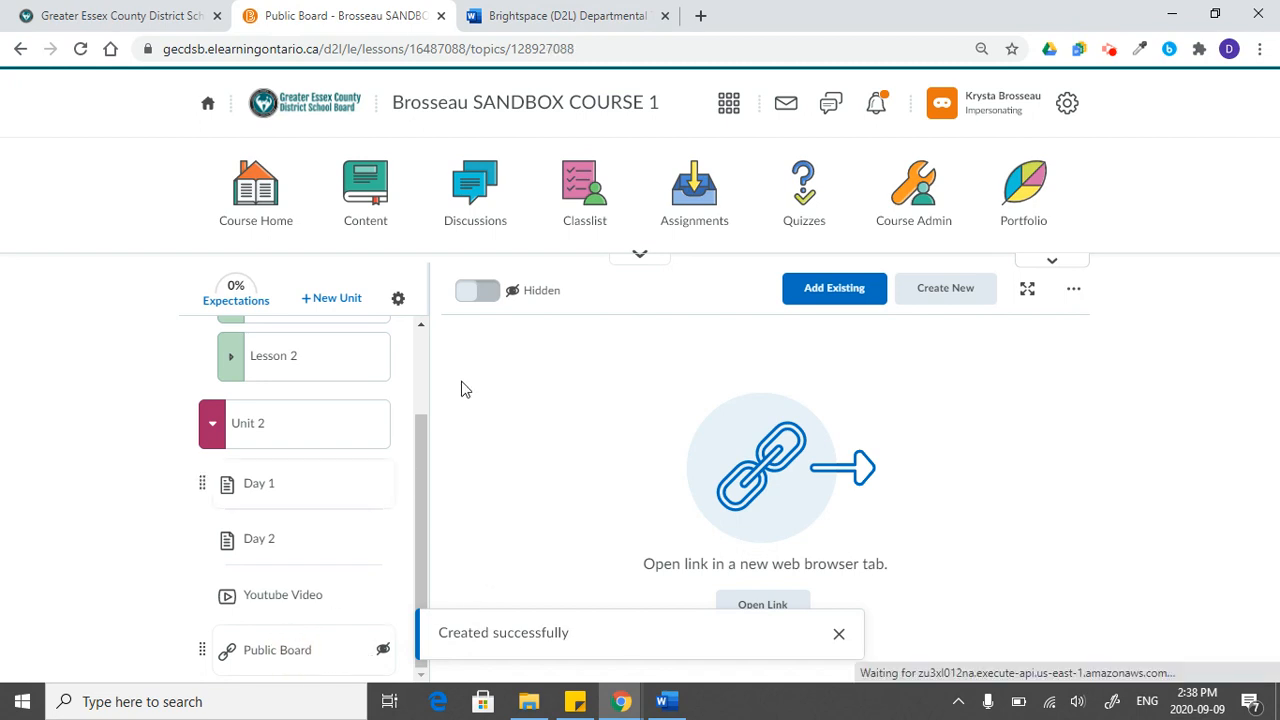
click(480, 291)
- Test the Public Board link by opening its website, and return to the course
click(280, 652)
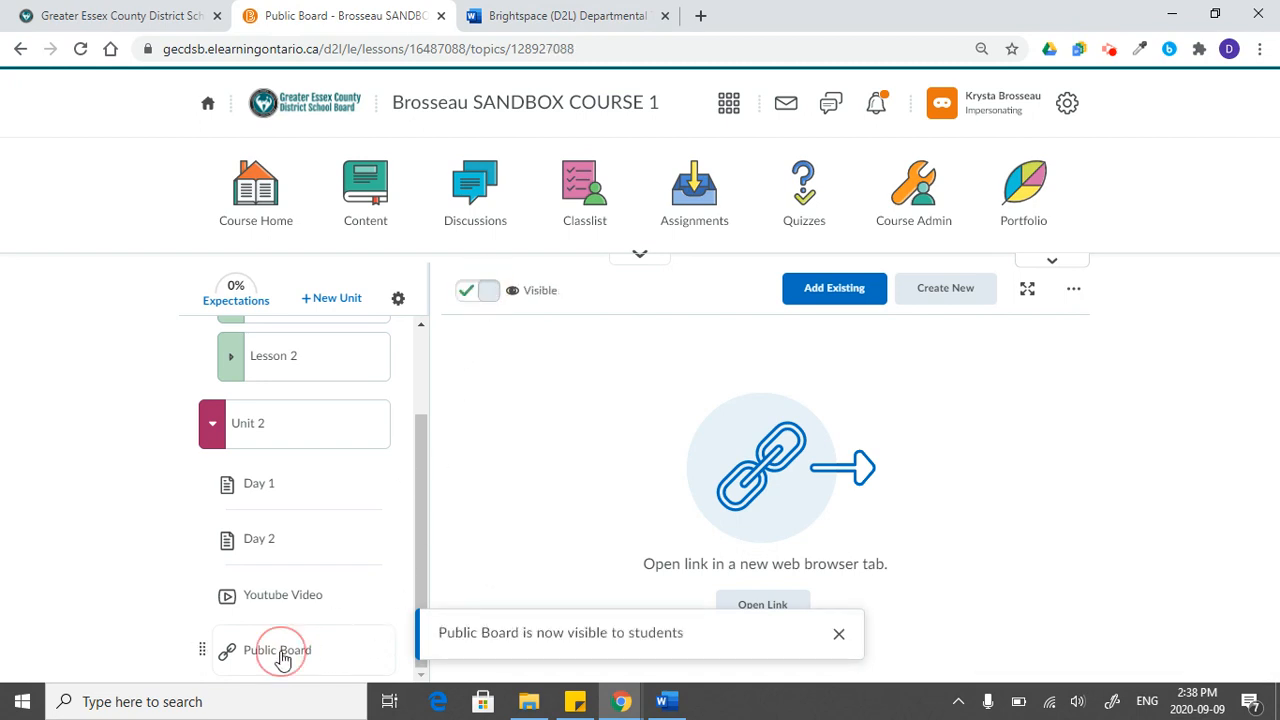
click(838, 634)
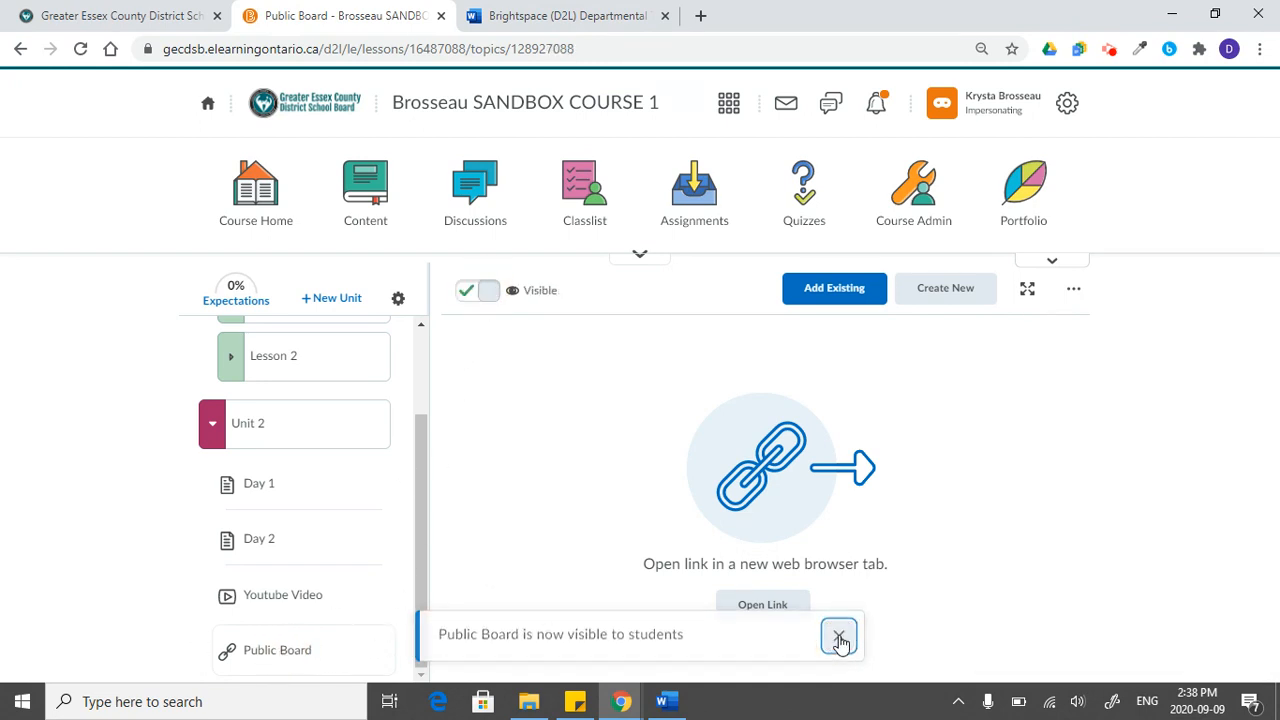
click(763, 606)
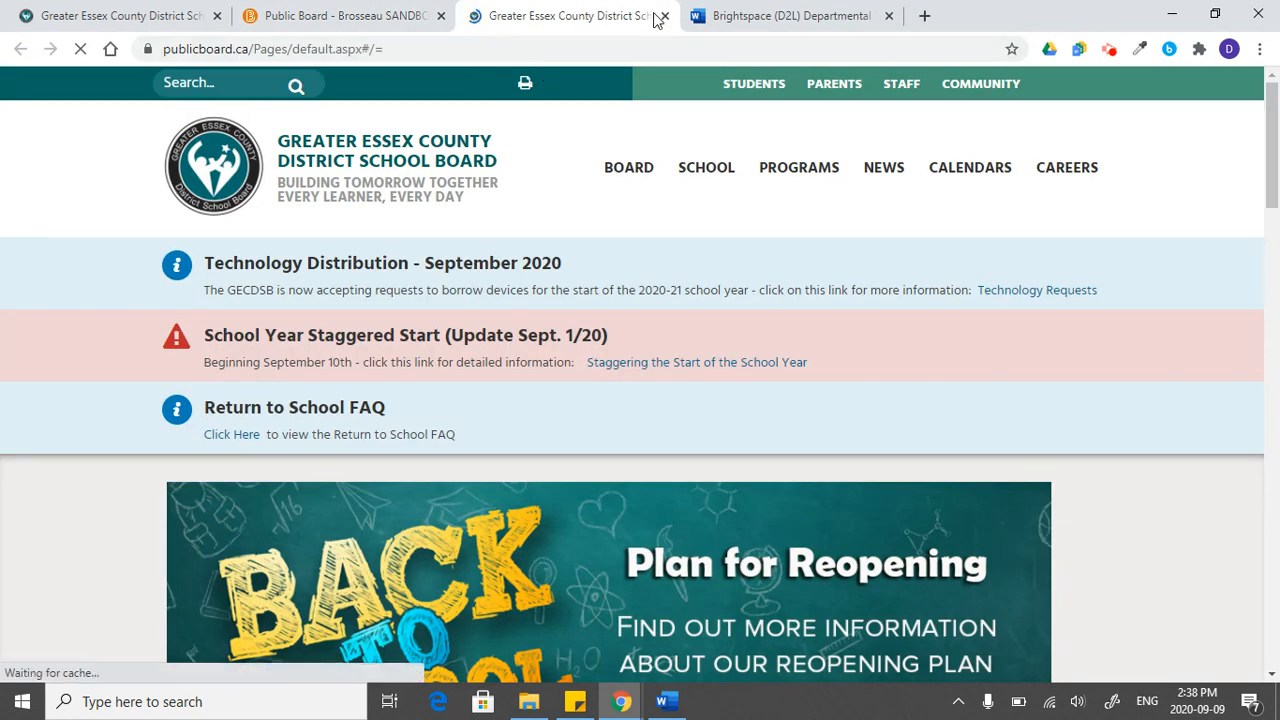
click(665, 16)
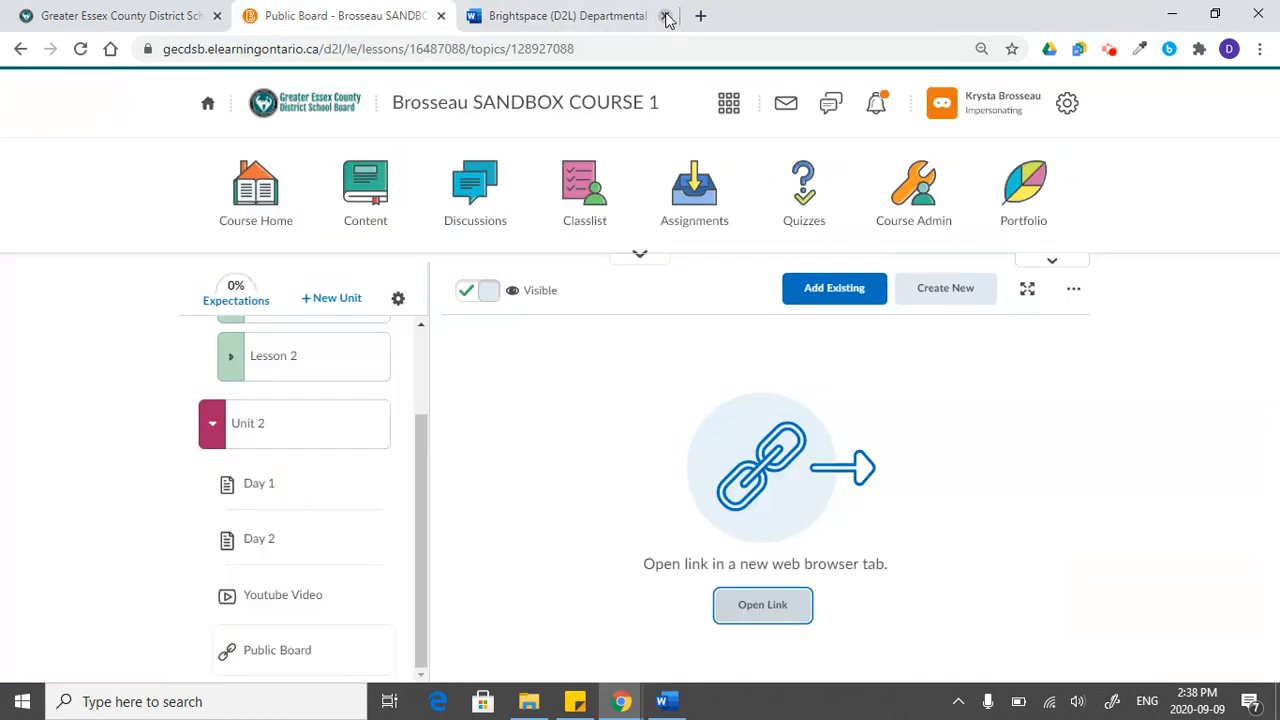
- Open Unit 2's Day 1 document and view the actions available for it
click(310, 493)
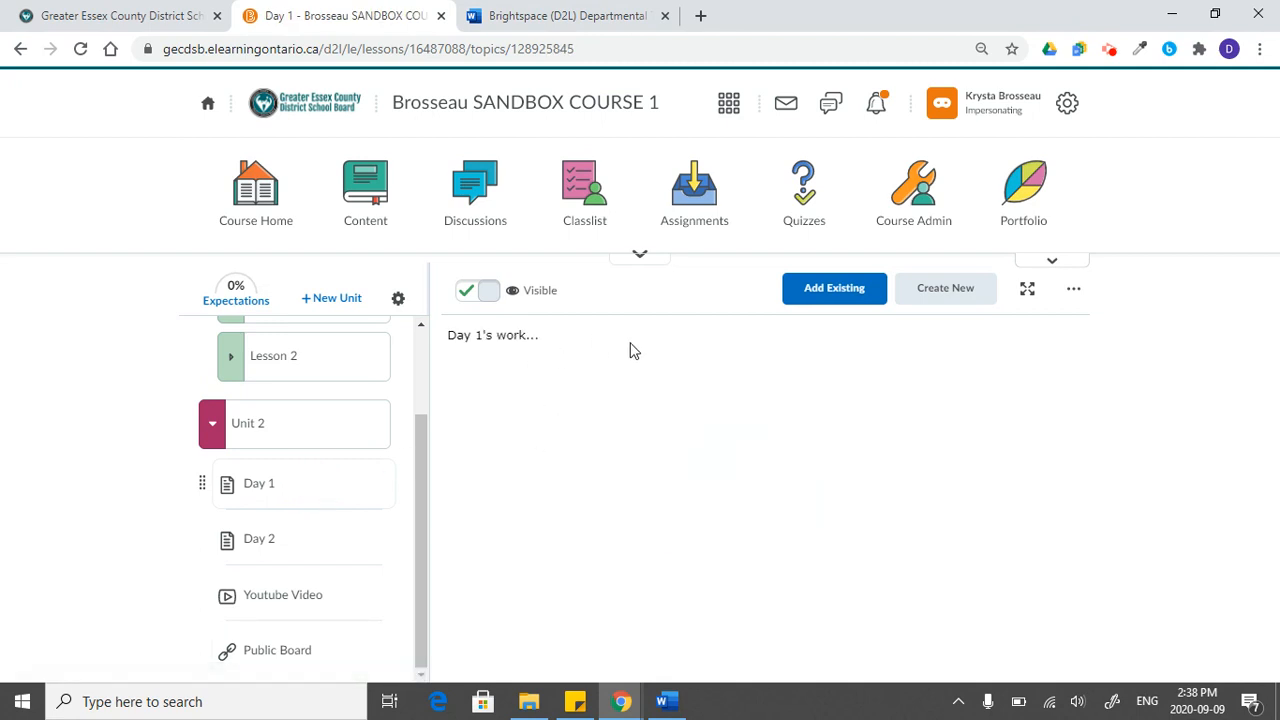
click(1076, 300)
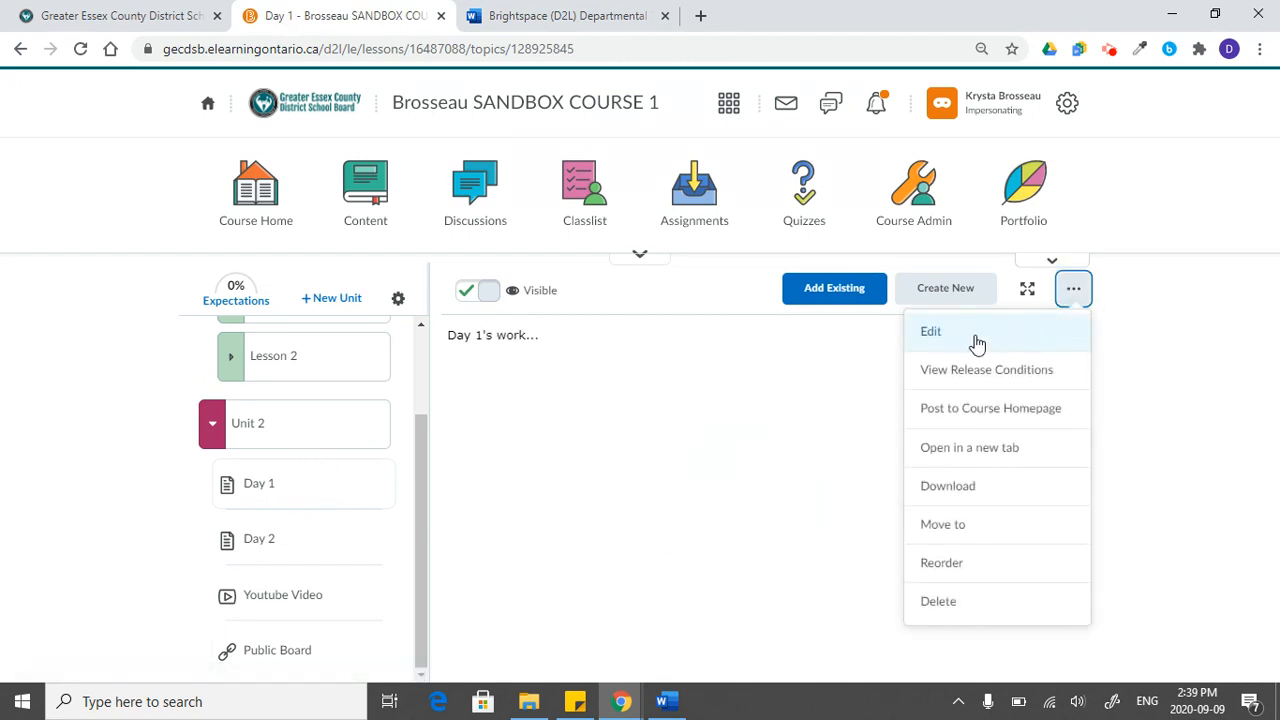
scroll(289, 500, up, 1)
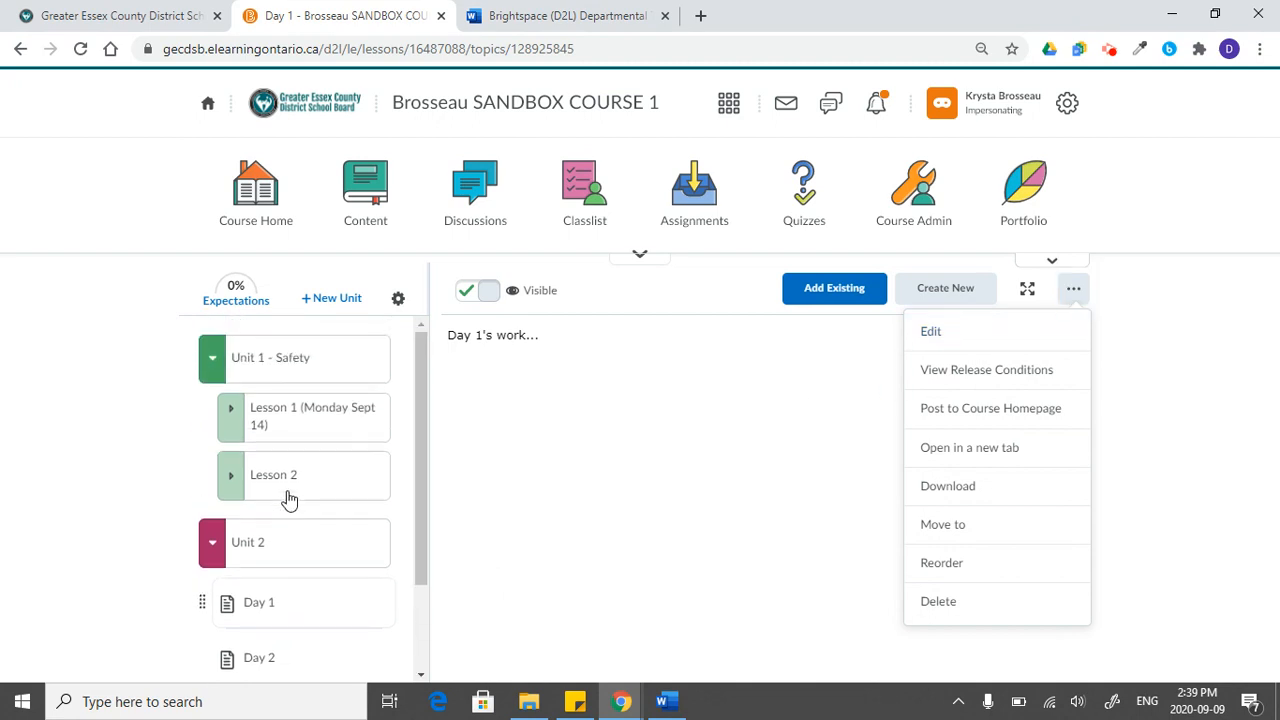
- Expand Lesson 1 and Lesson 2 in Unit 1 and review the text, image and video in Lesson 2's HTML Document
click(318, 428)
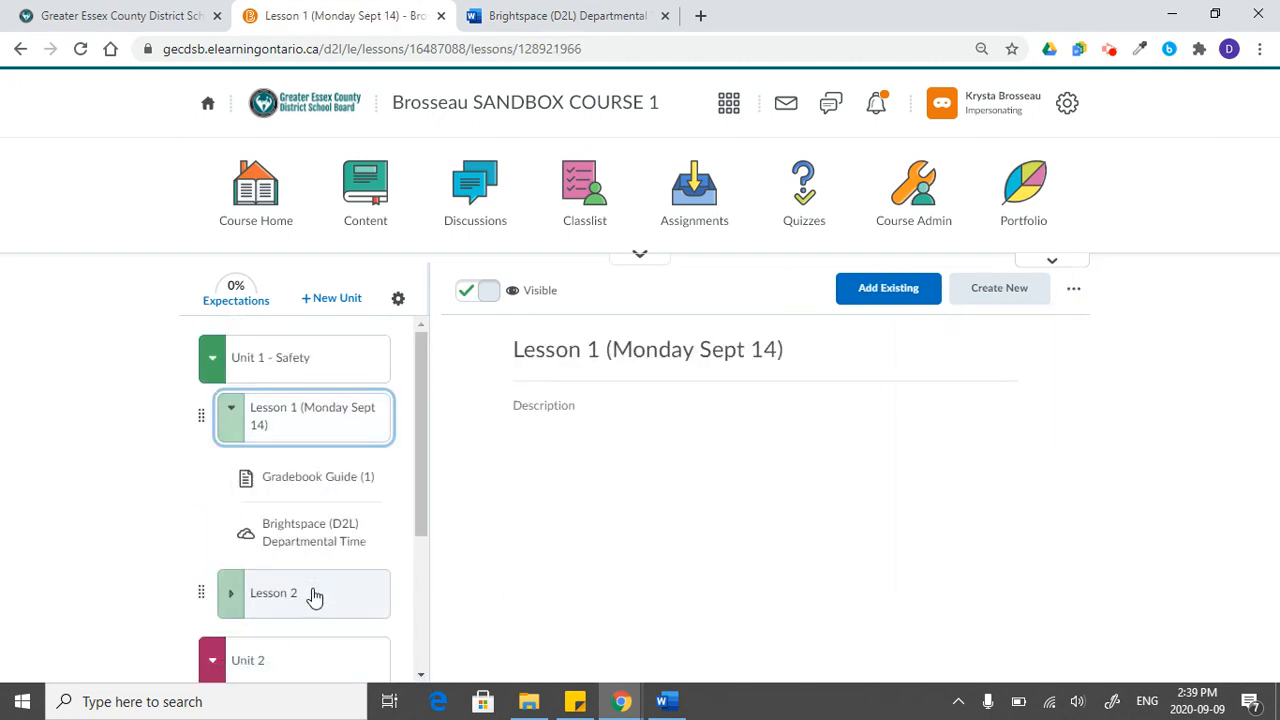
click(314, 593)
click(309, 519)
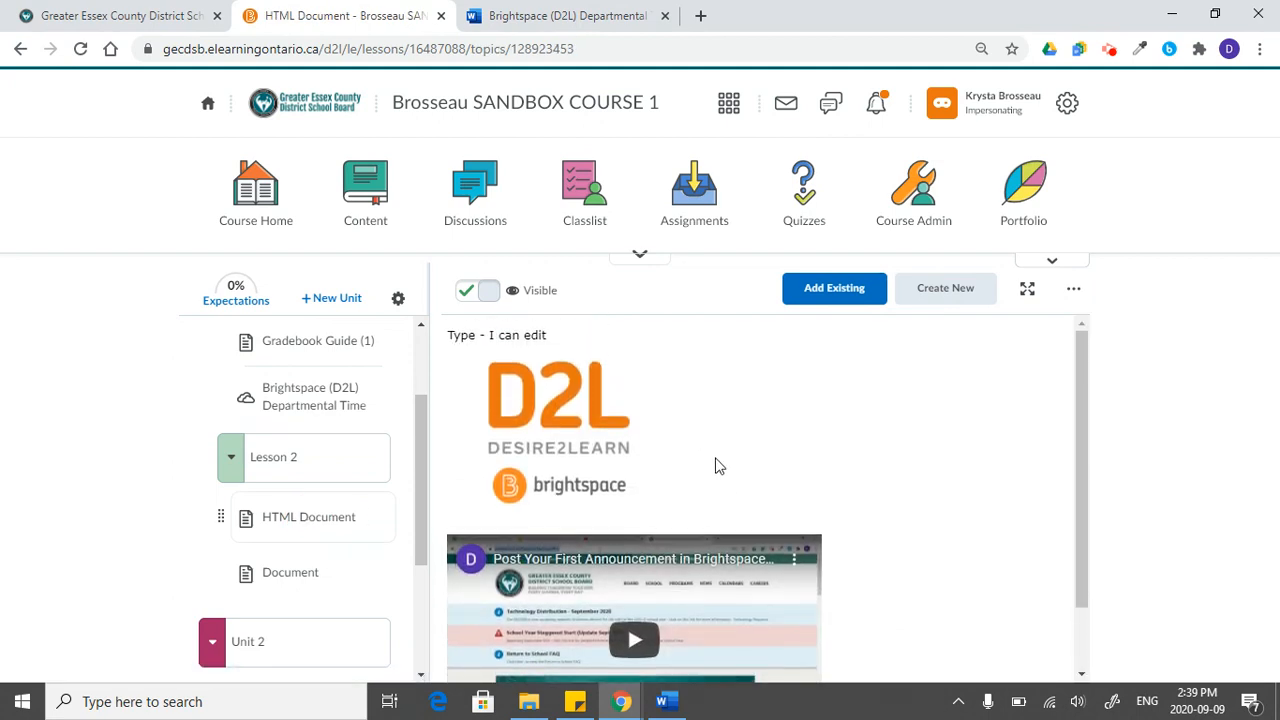
scroll(638, 530, down, 2)
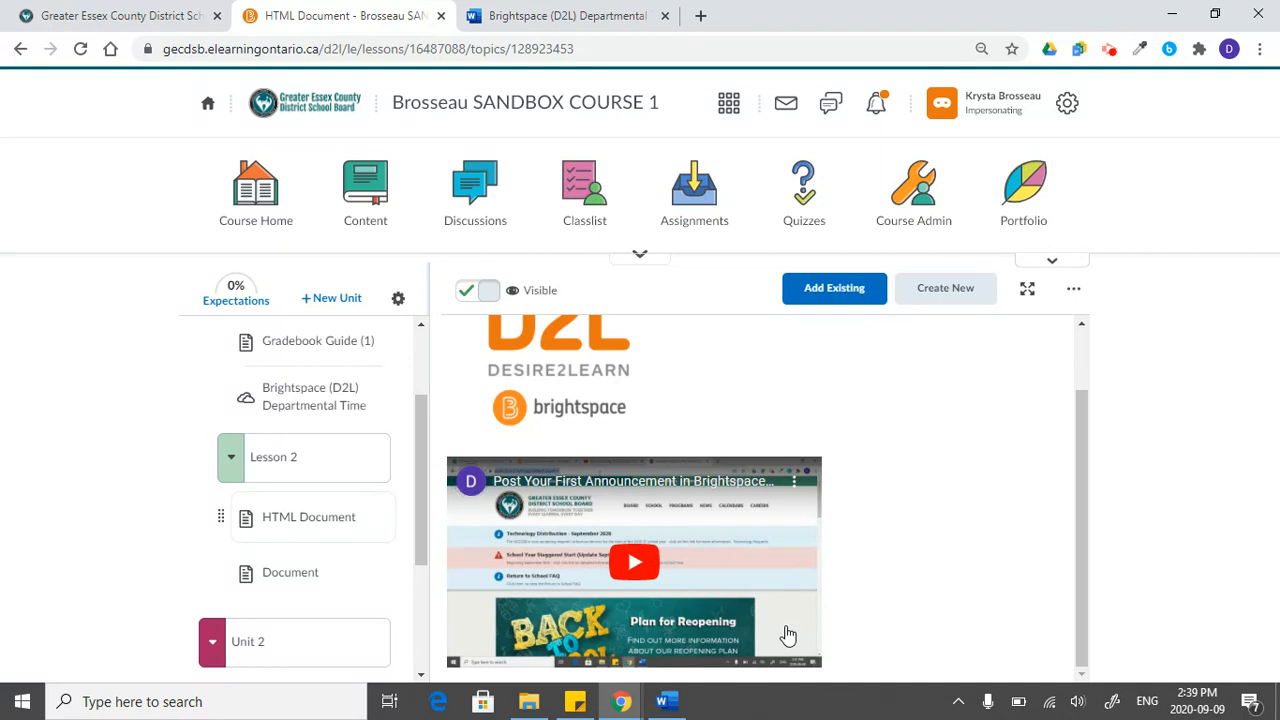
- Collapse Lesson 2, Unit 2 and Lesson 1 in the course outline
click(254, 478)
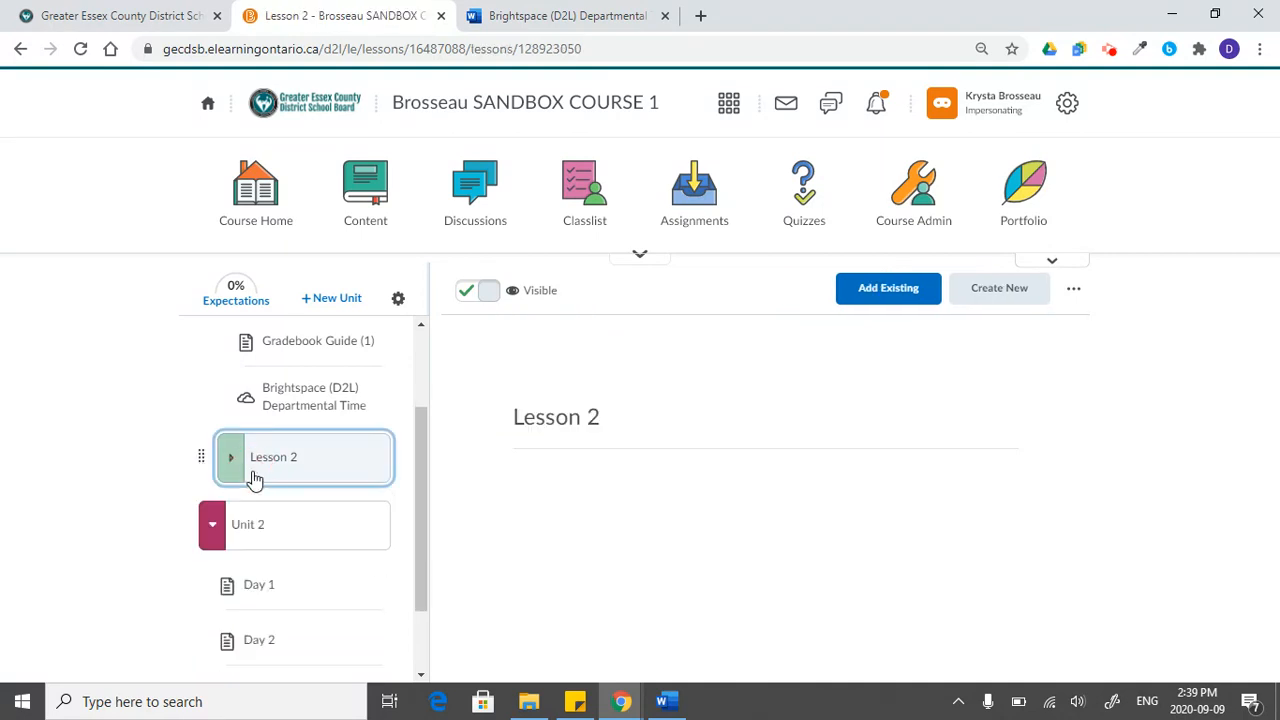
click(222, 548)
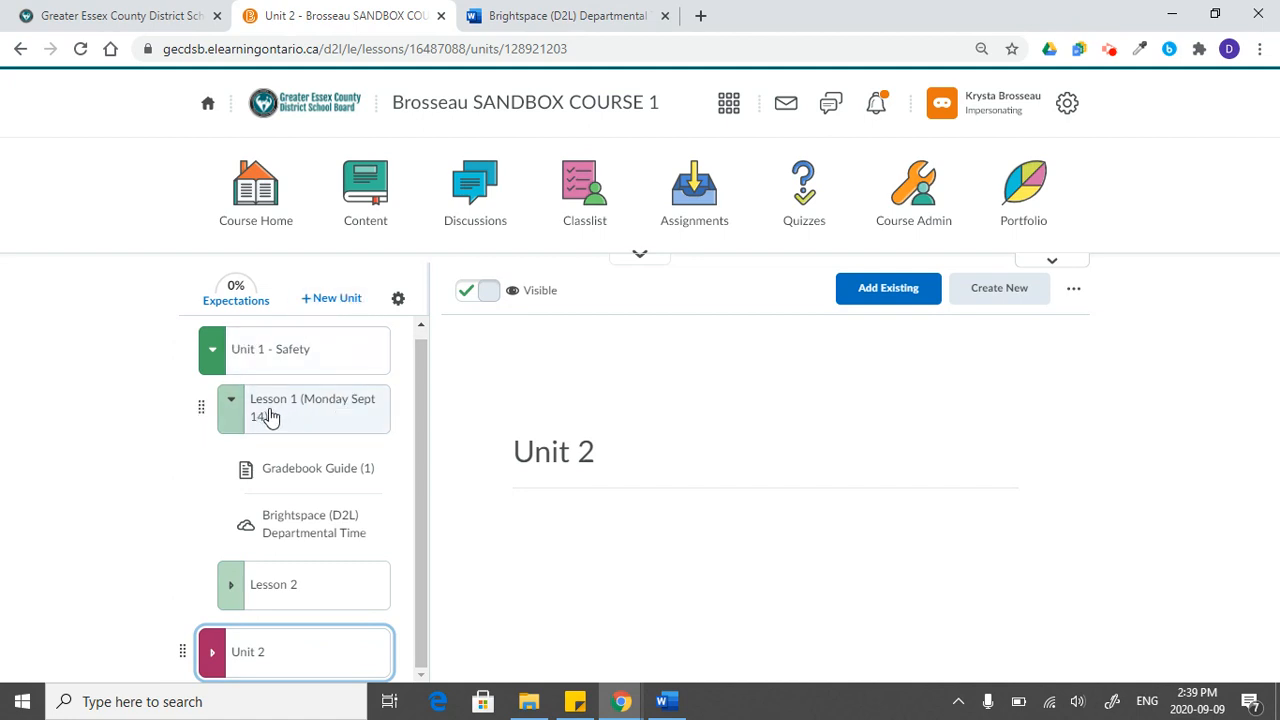
click(235, 420)
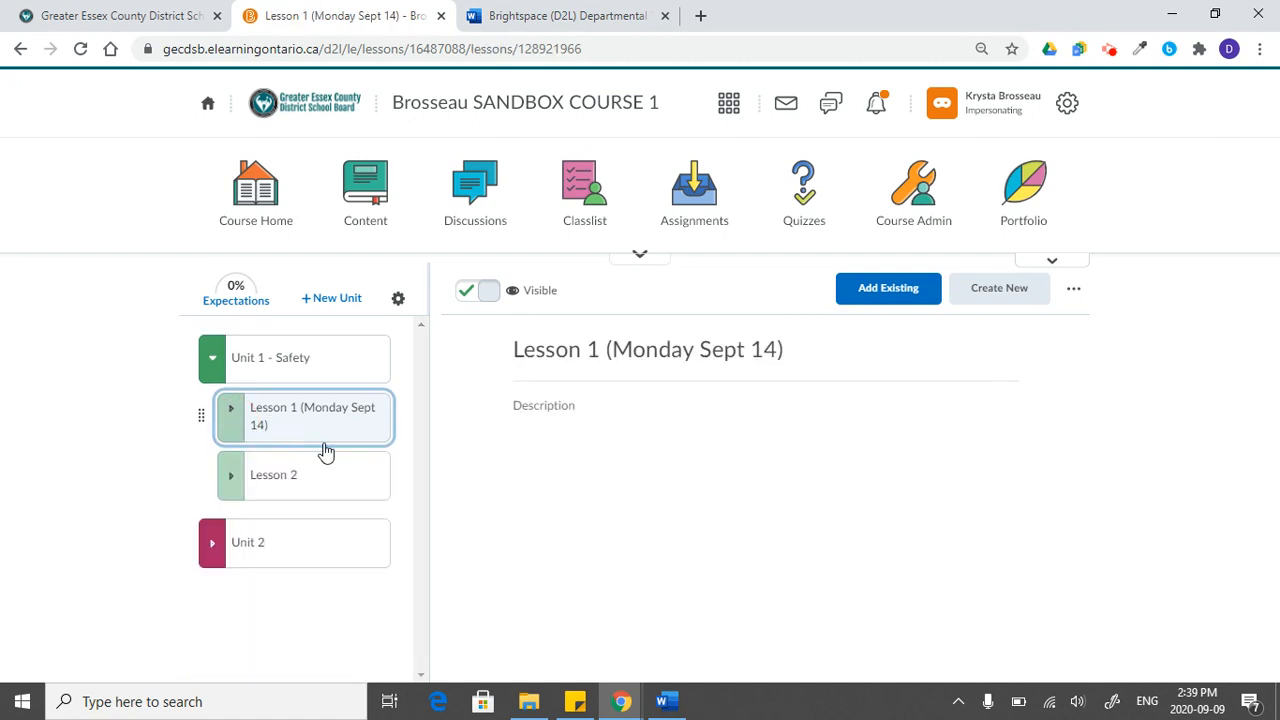
- Expand Unit 2 and examine the content area of its Day 1 document
click(252, 535)
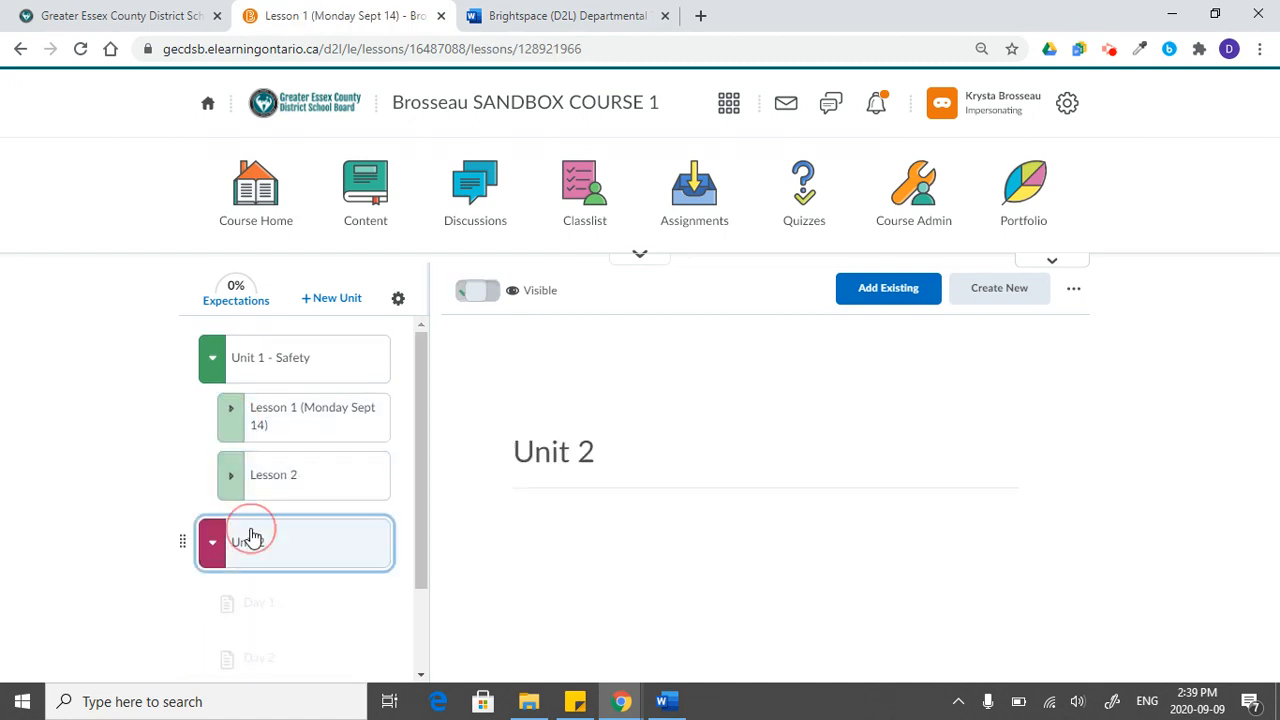
click(305, 615)
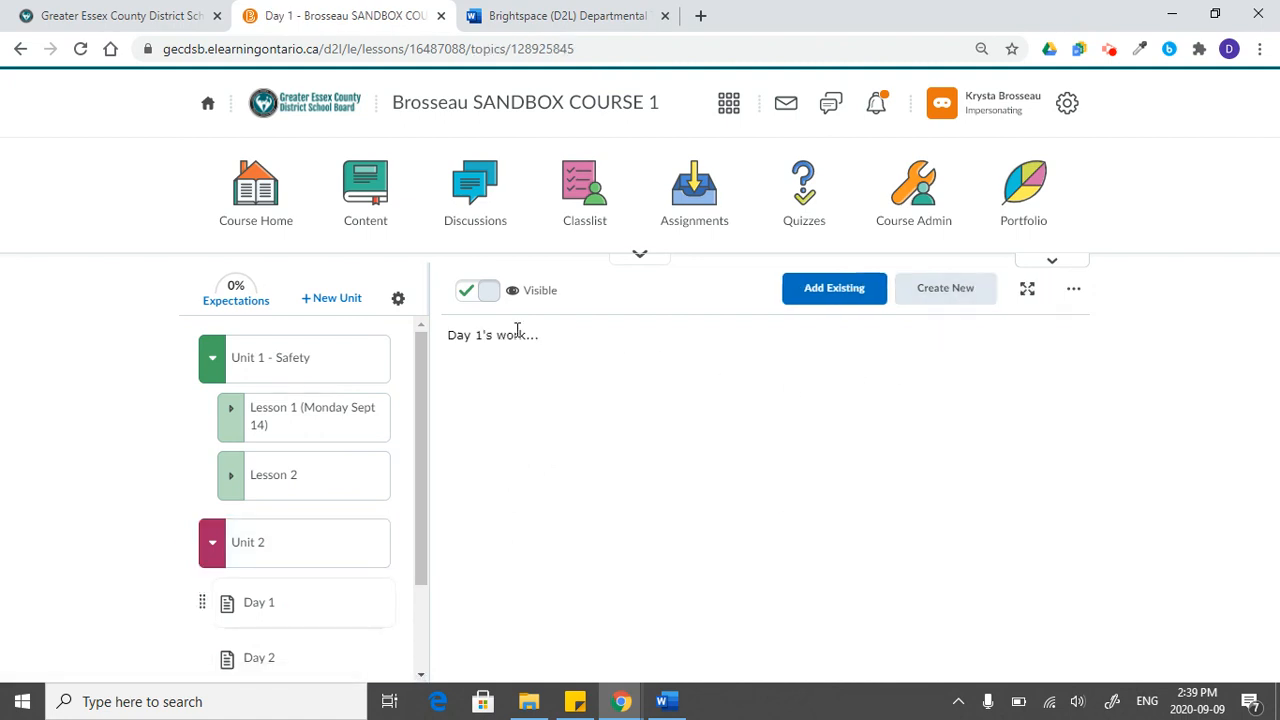
drag(452, 337, 613, 502)
click(658, 572)
- Hide Unit 2 from students and make it visible again
click(345, 556)
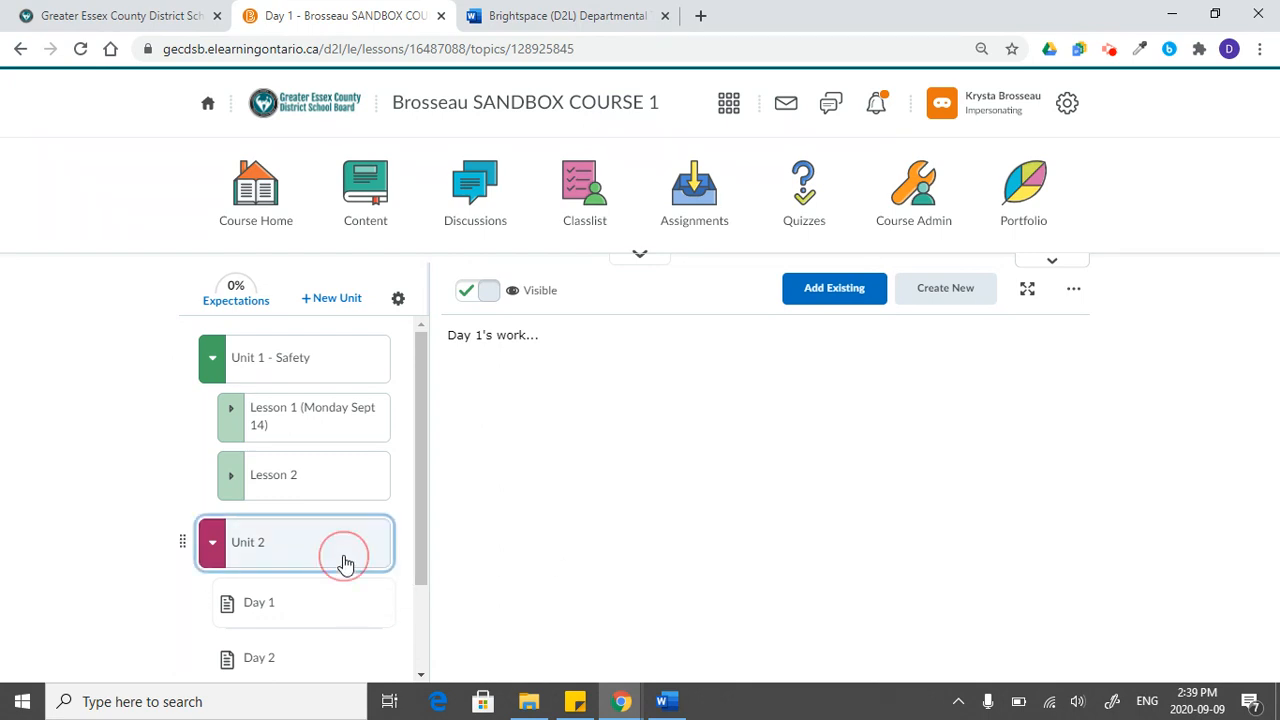
click(485, 297)
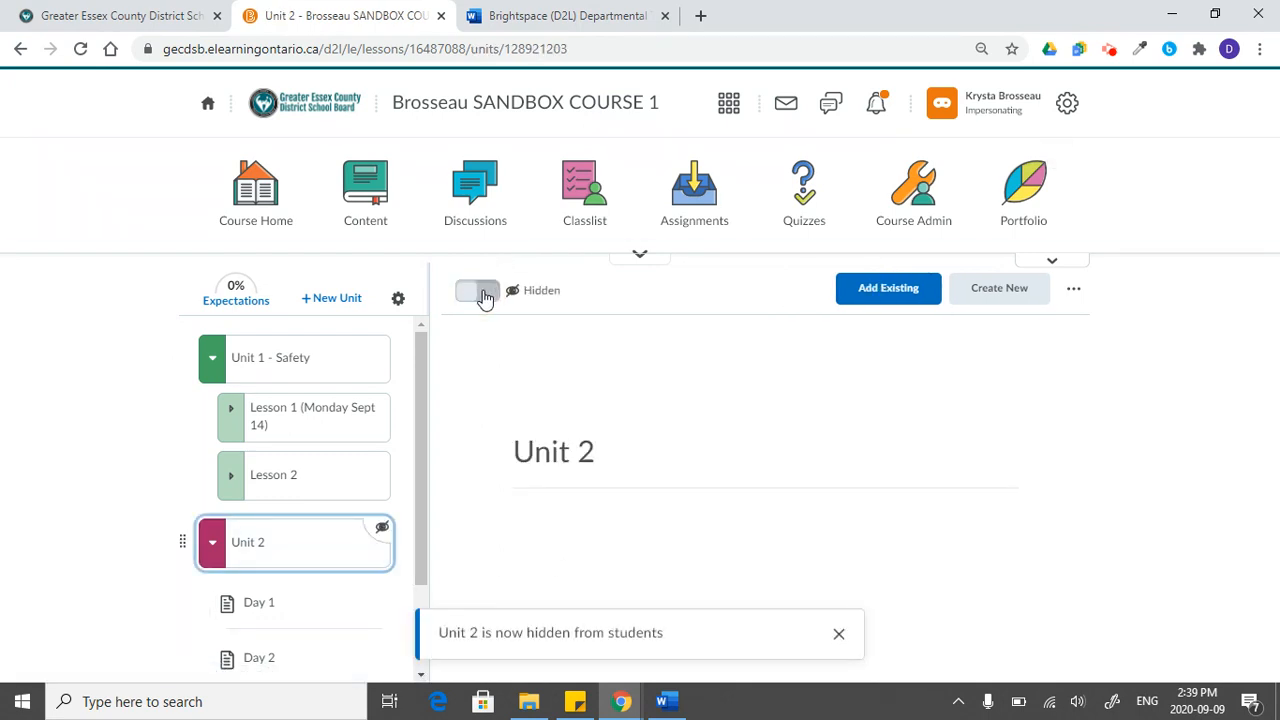
click(487, 292)
right_click(842, 648)
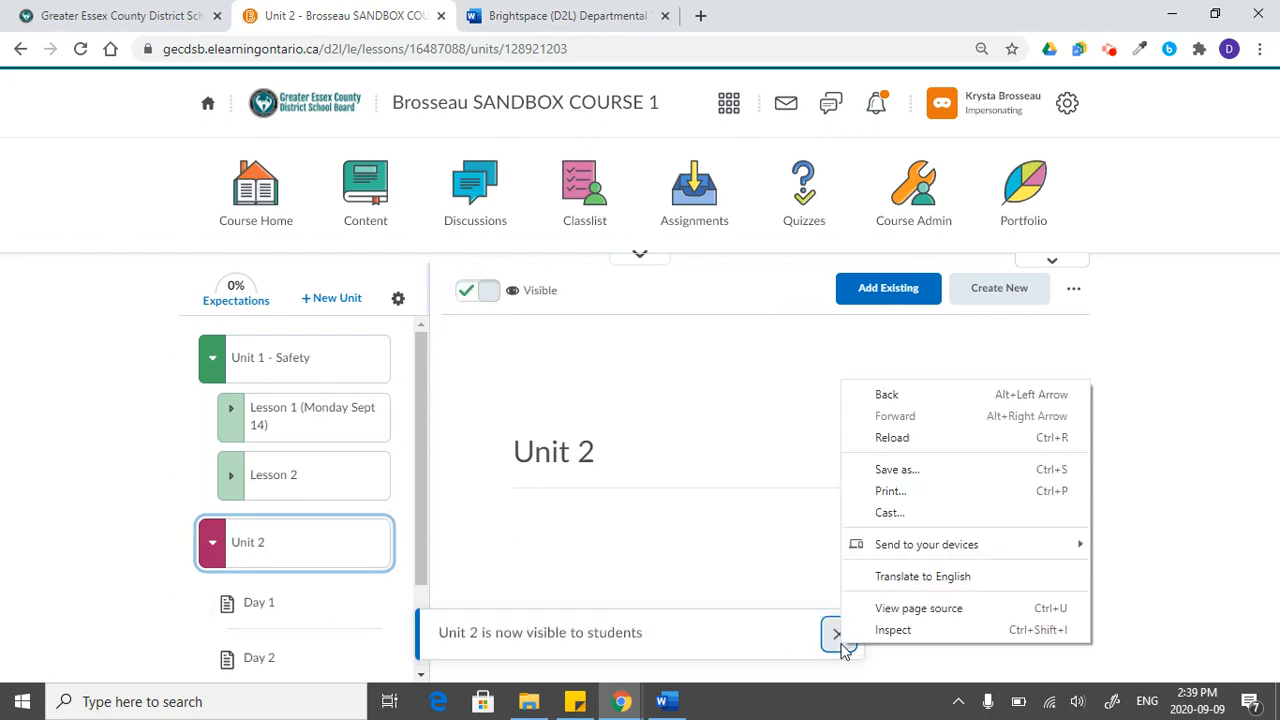